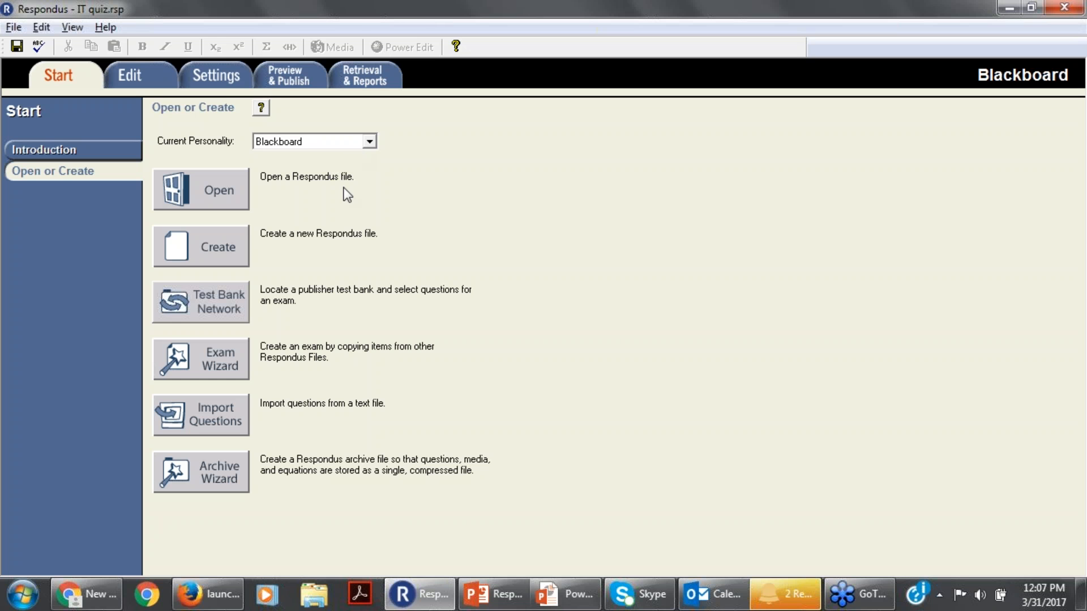
# Start retrieving questions from Blackboard into a new Respondus file and connect to the preselected server.
pyautogui.click(363, 75)
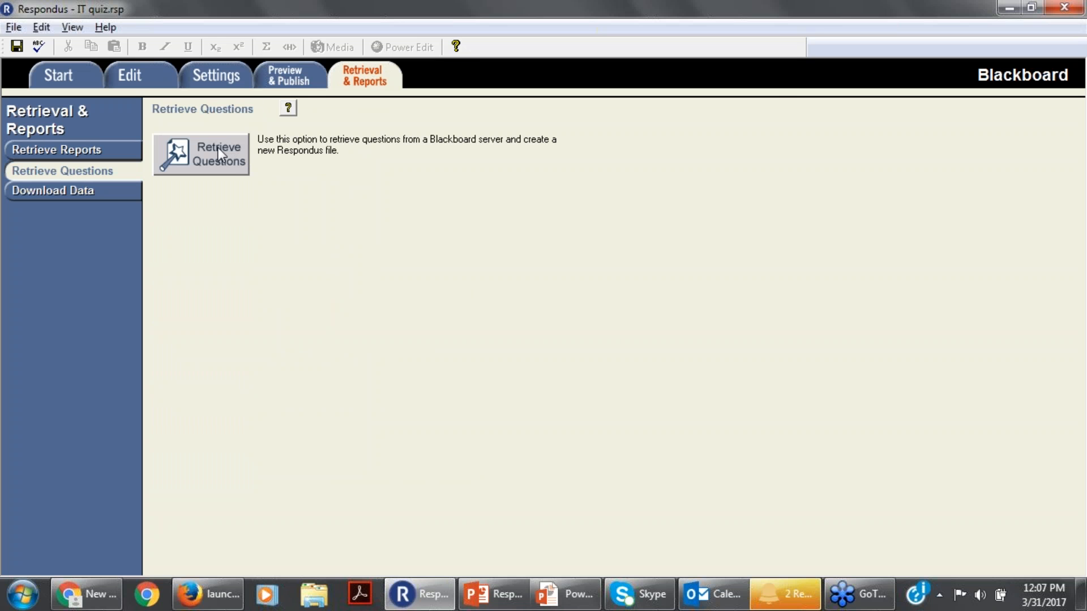
pyautogui.click(213, 163)
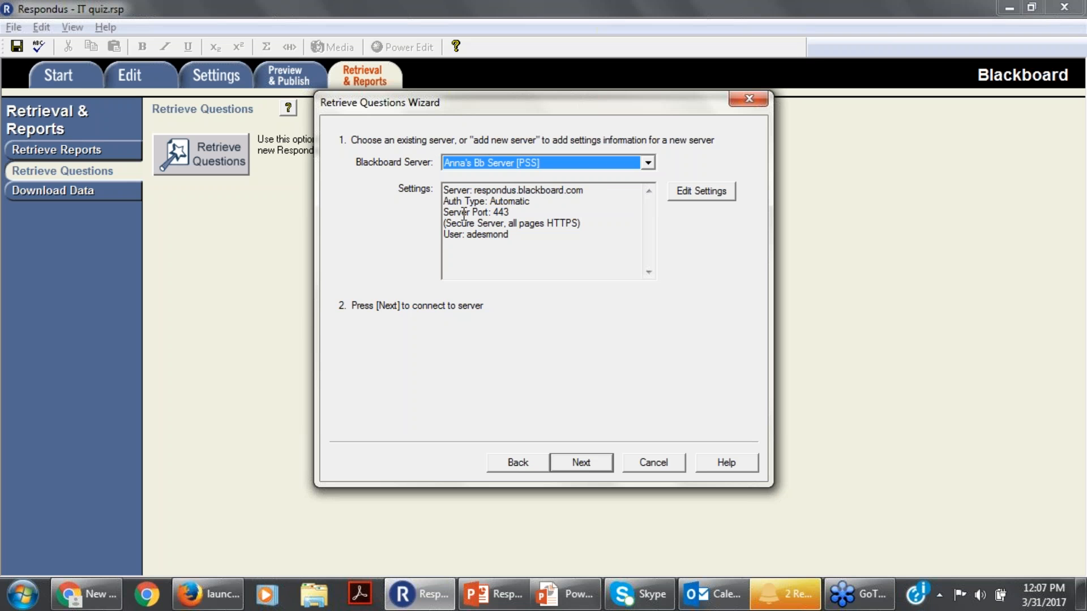
pyautogui.click(596, 469)
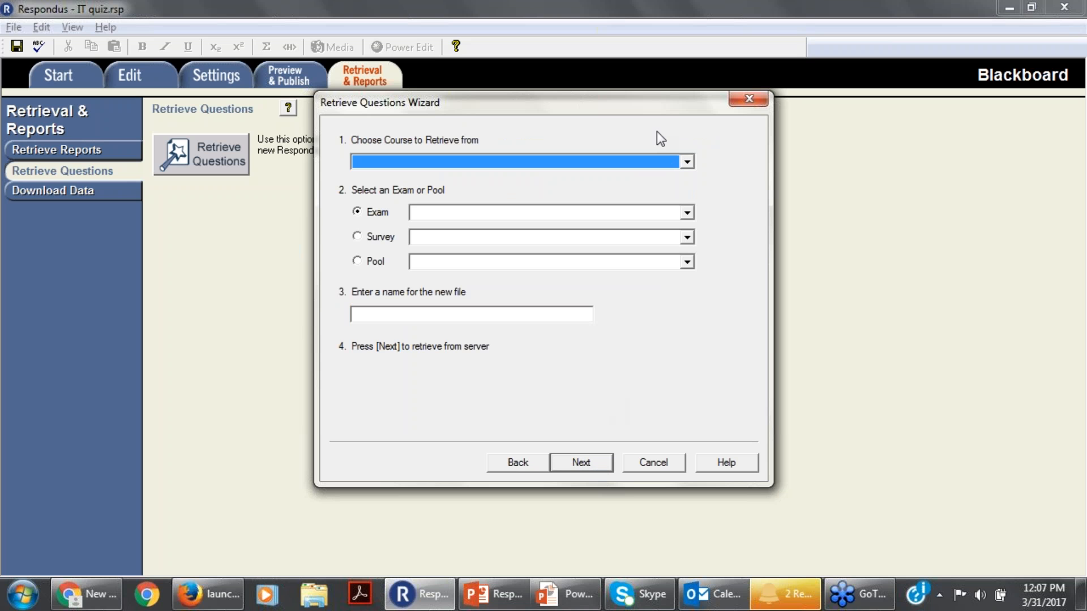
# Choose the Geography 101 course and its Geography Week Two Quiz exam as the source to retrieve.
pyautogui.click(685, 164)
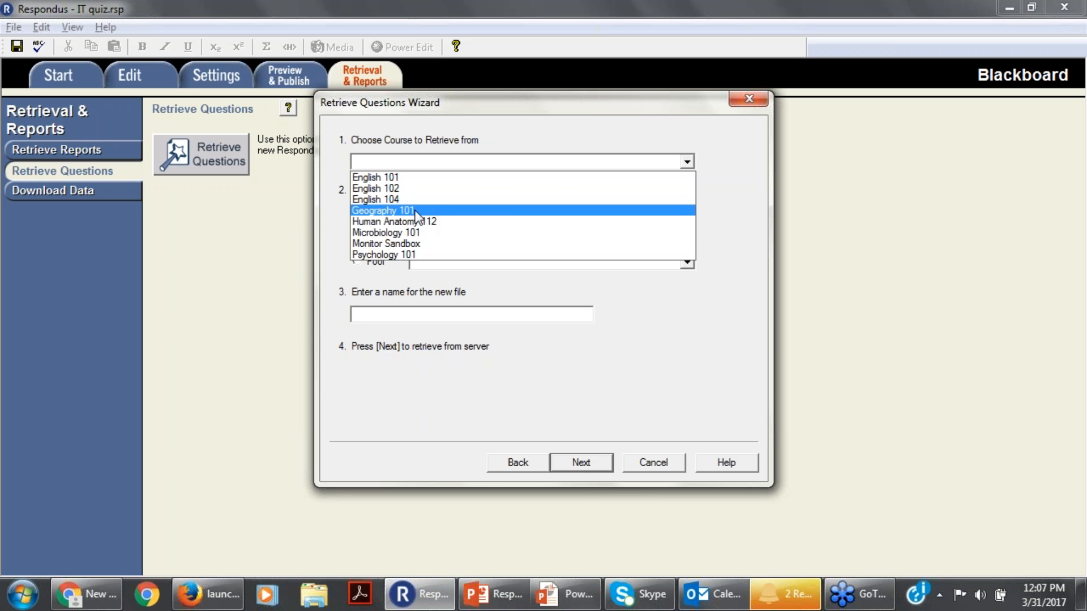
pyautogui.click(415, 212)
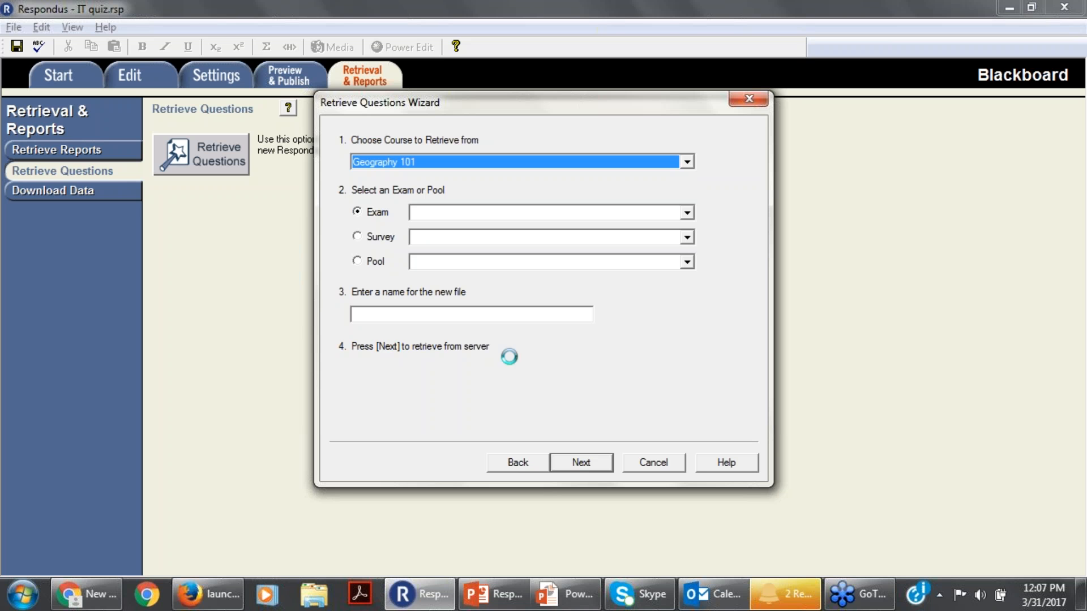
pyautogui.click(687, 214)
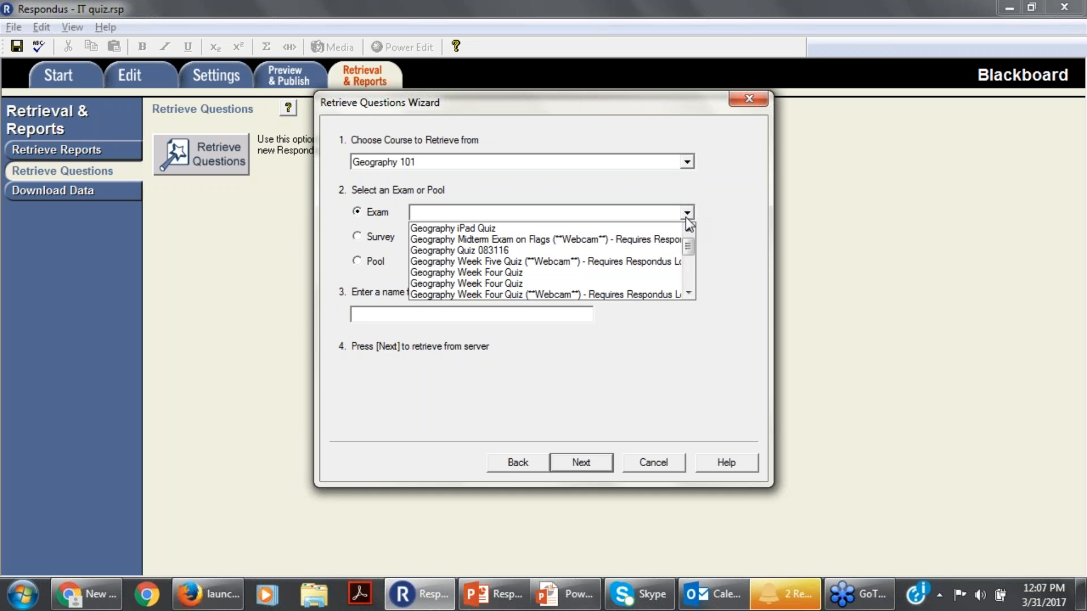
pyautogui.click(688, 293)
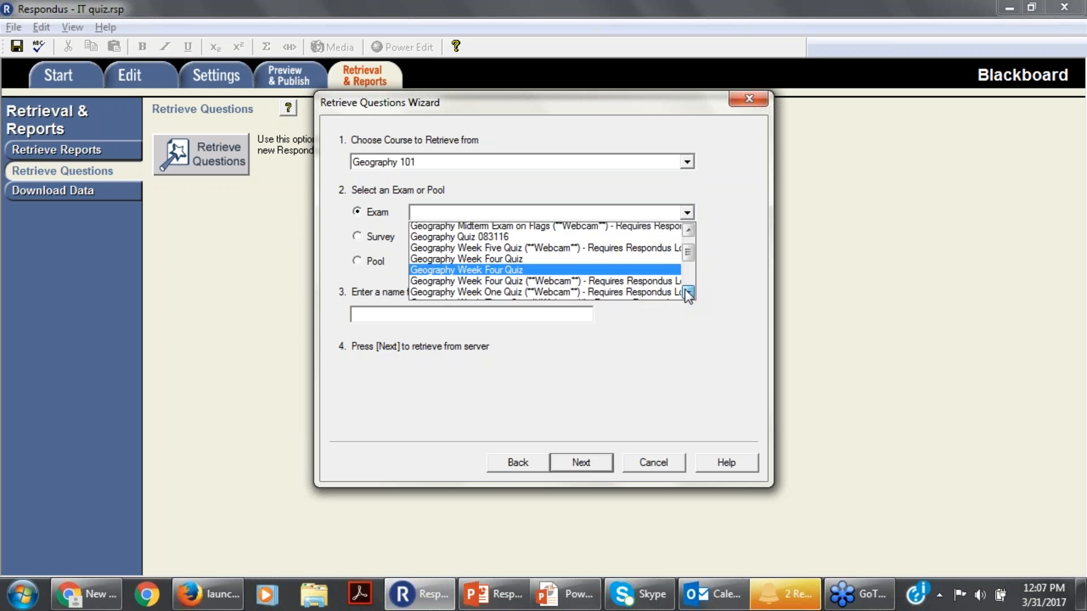
pyautogui.click(688, 293)
pyautogui.click(689, 293)
pyautogui.click(519, 261)
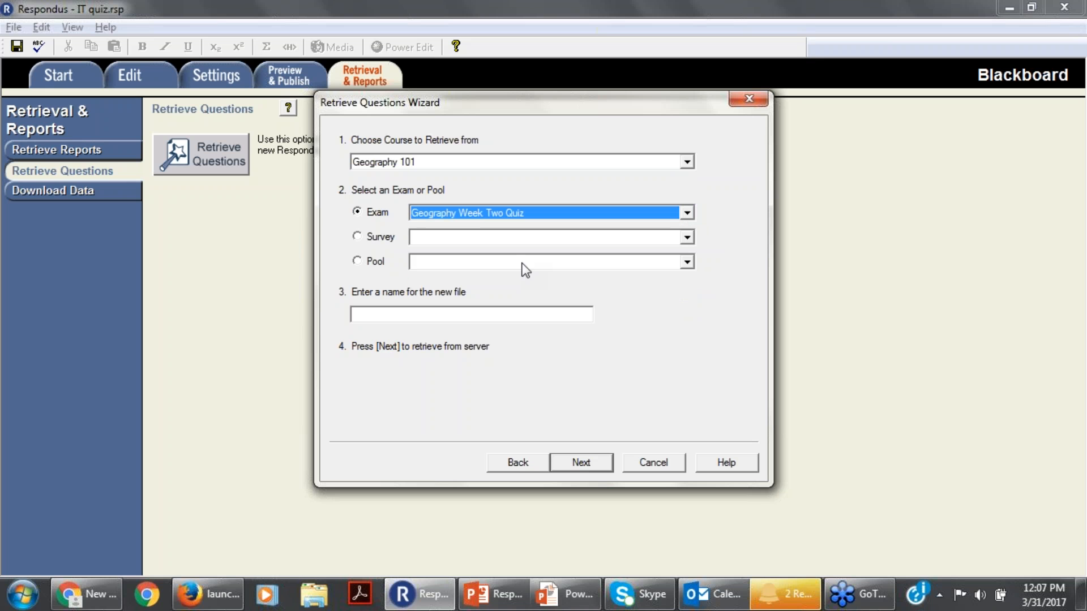
# Name the new file "Ivy Learn File" and start retrieving the exam from the server.
pyautogui.click(581, 464)
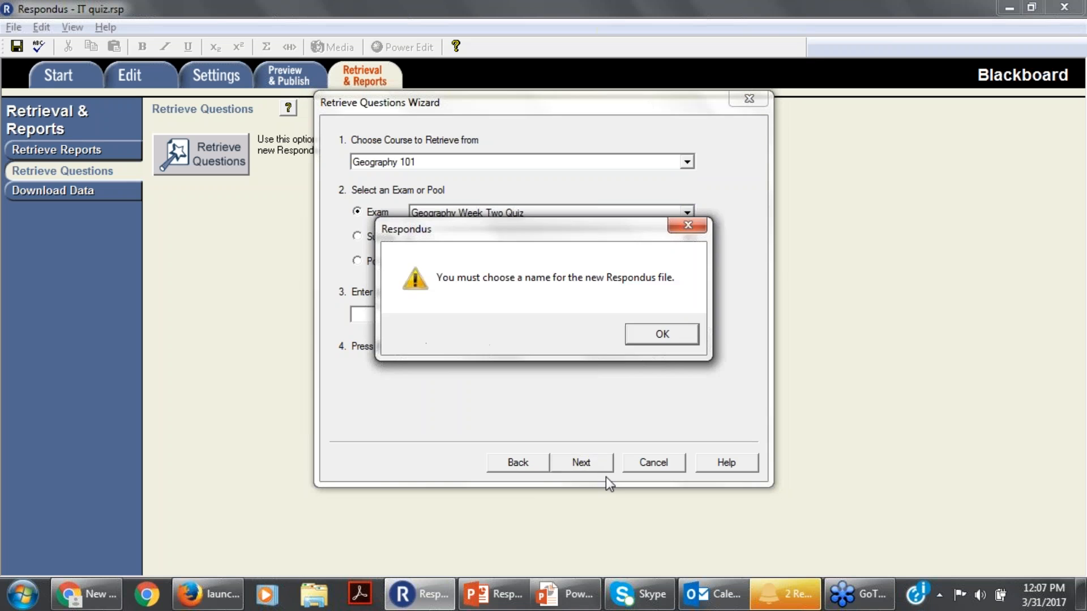
pyautogui.click(660, 334)
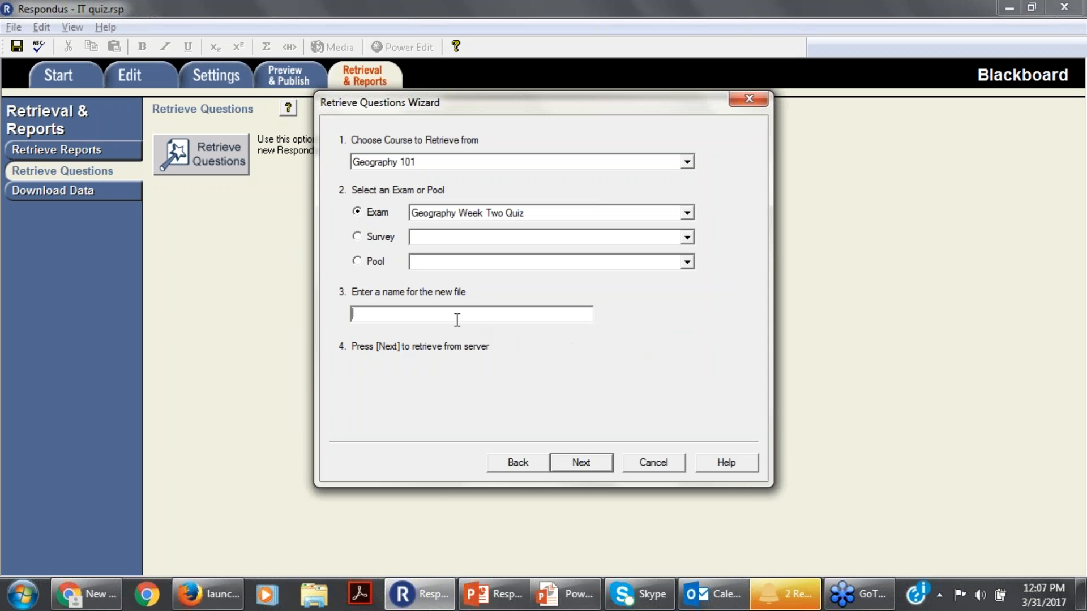
pyautogui.write('Ivy Learn File')
pyautogui.click(600, 465)
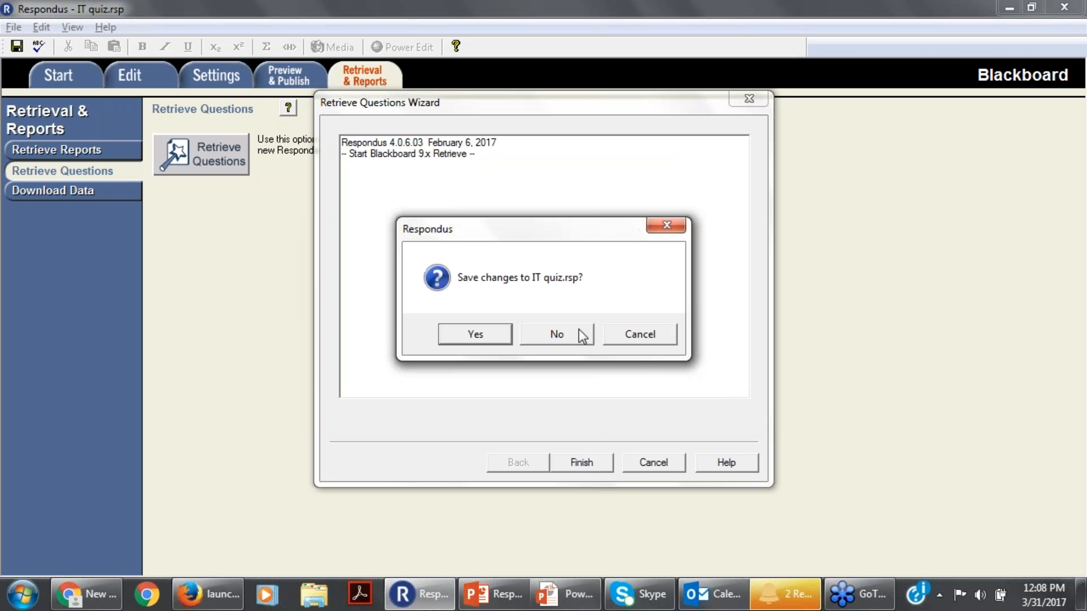
# Save the changes to IT quiz.rsp and complete the exam retrieval through to the end of the wizard.
pyautogui.click(471, 338)
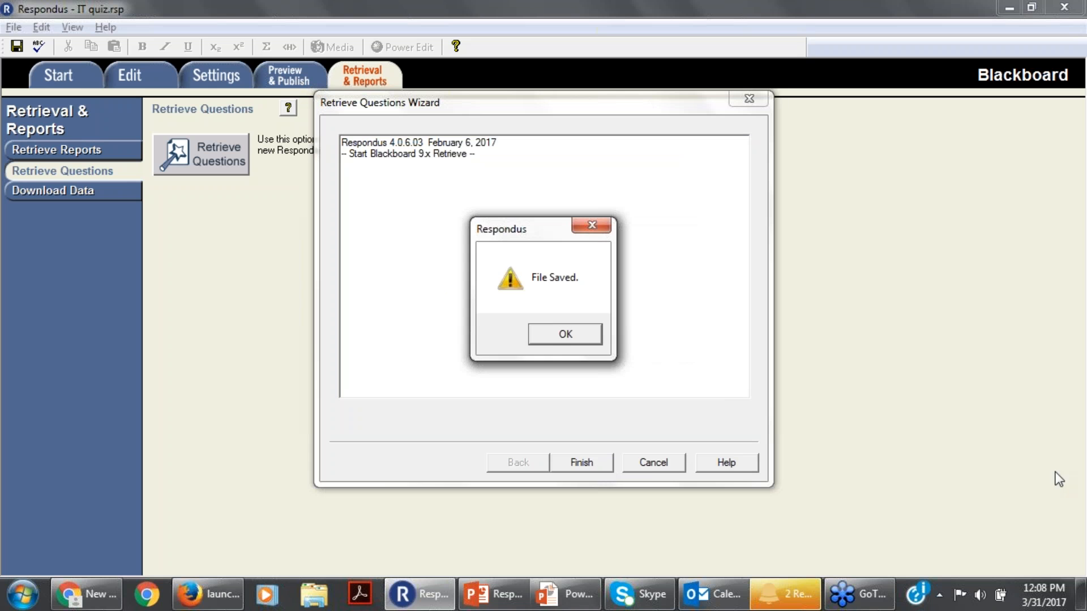
pyautogui.click(566, 335)
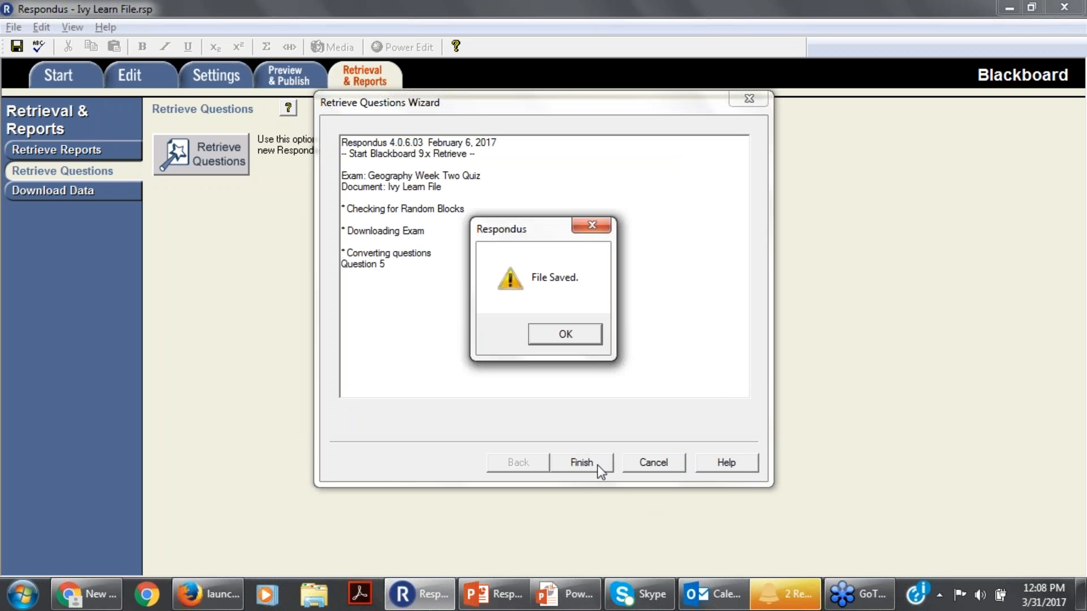
pyautogui.click(567, 335)
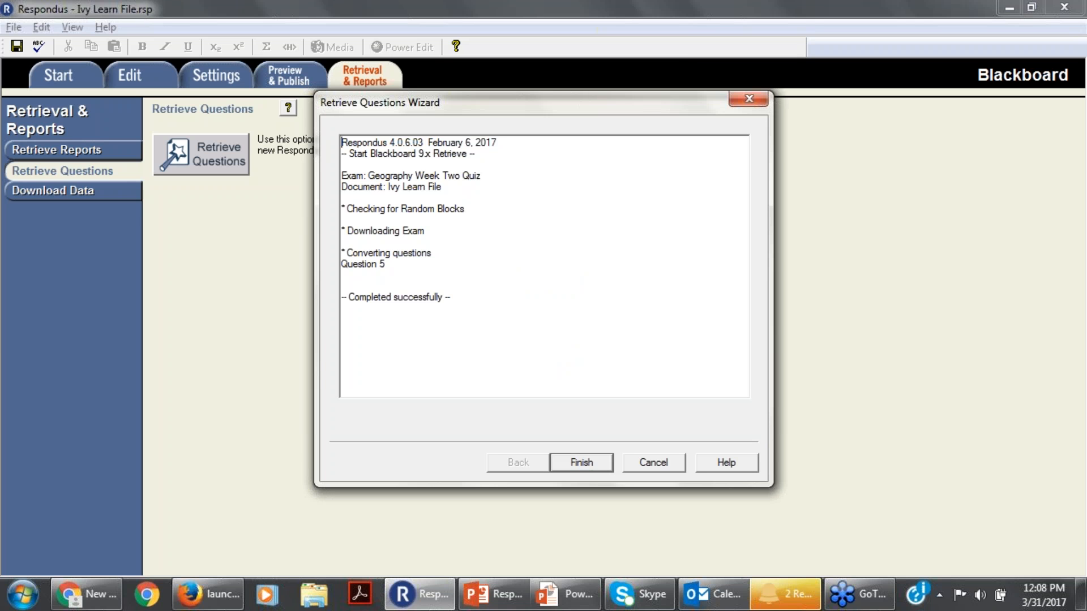
pyautogui.click(587, 468)
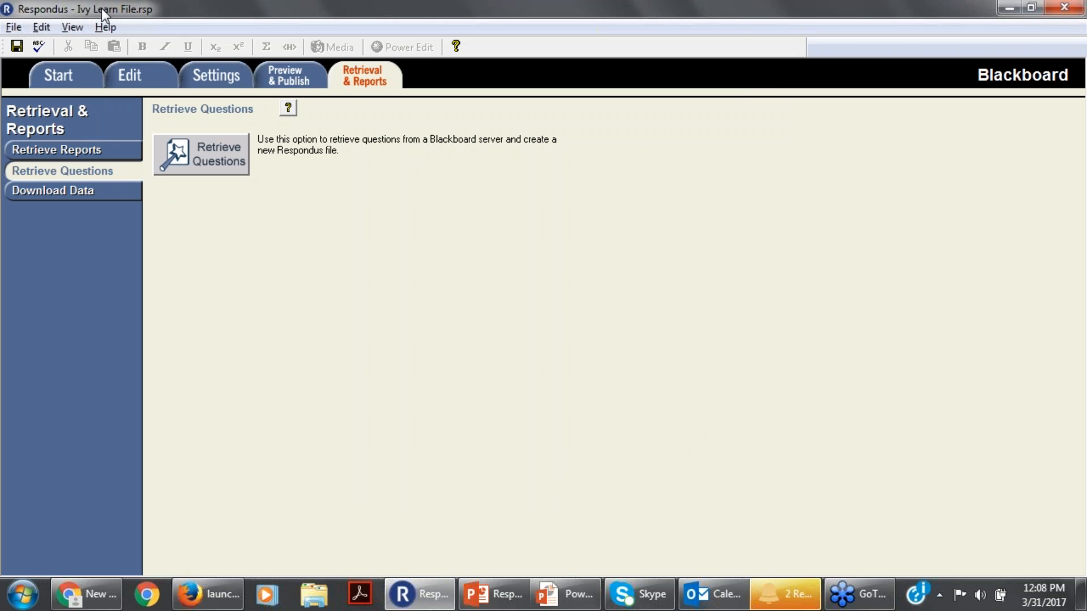
# View the retrieved questions in the question list, and switch the file's personality to Canvas, accepting the conversion.
pyautogui.click(130, 75)
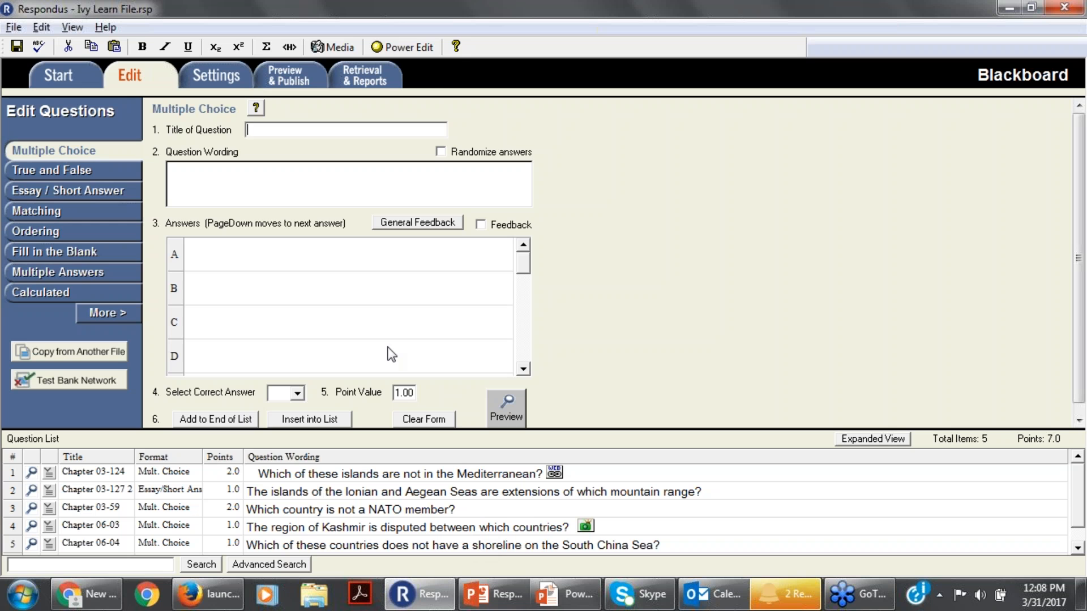
pyautogui.click(76, 73)
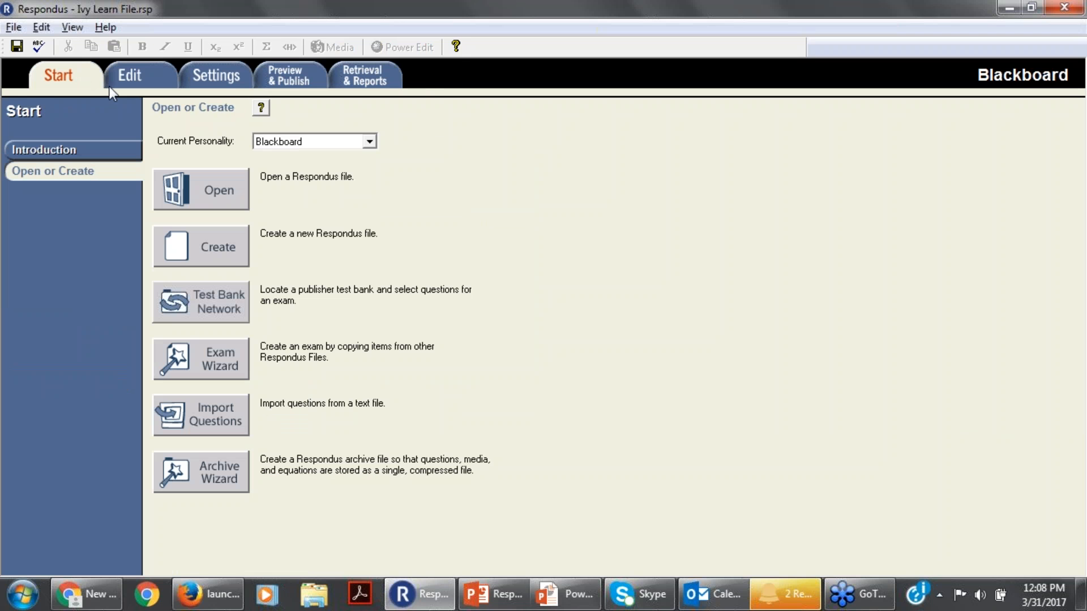
pyautogui.click(370, 142)
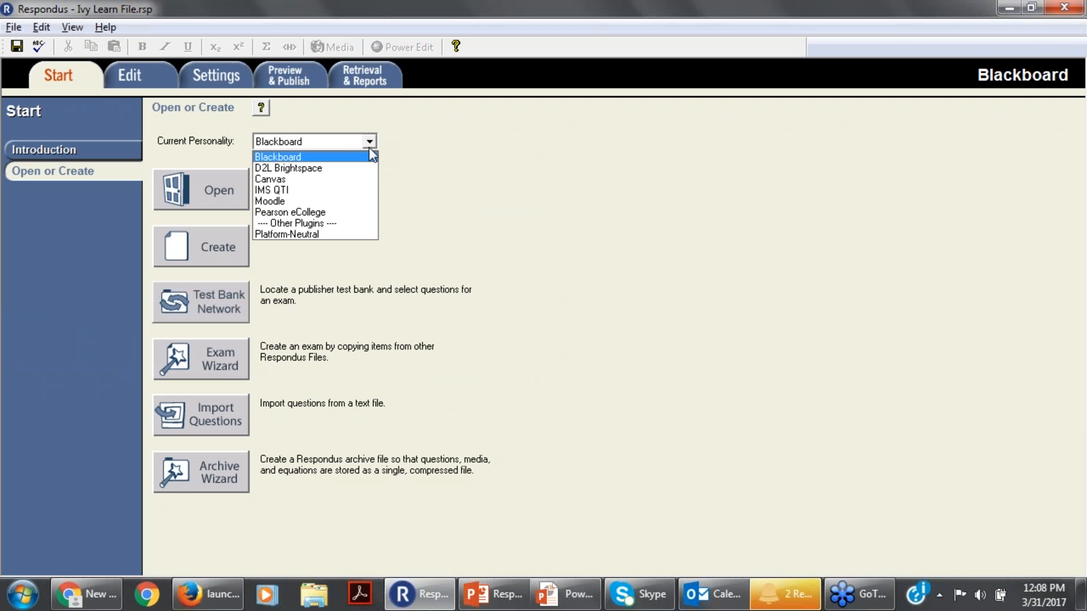
pyautogui.click(339, 180)
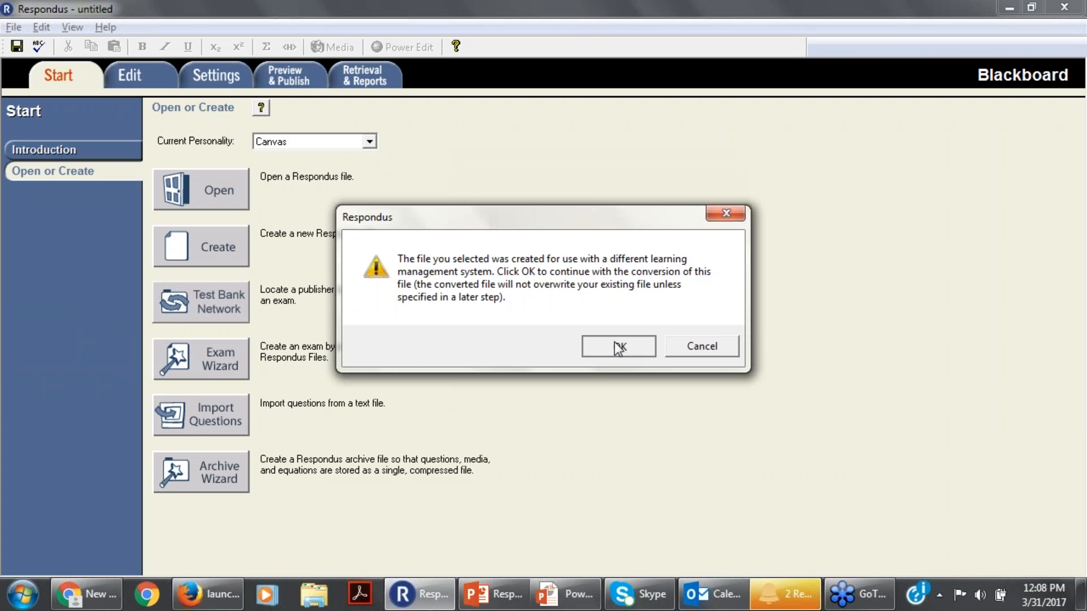
pyautogui.click(618, 346)
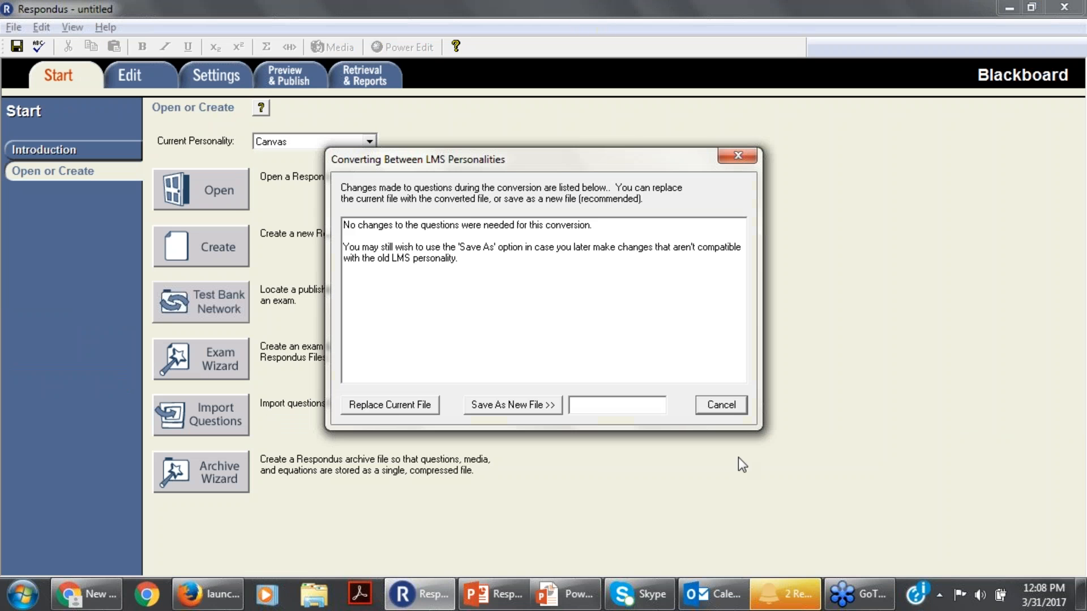
# Save the converted quiz as a new file named "Ivy Learn Canvas File".
pyautogui.click(599, 412)
pyautogui.write('Ivy Learn Canvas File')
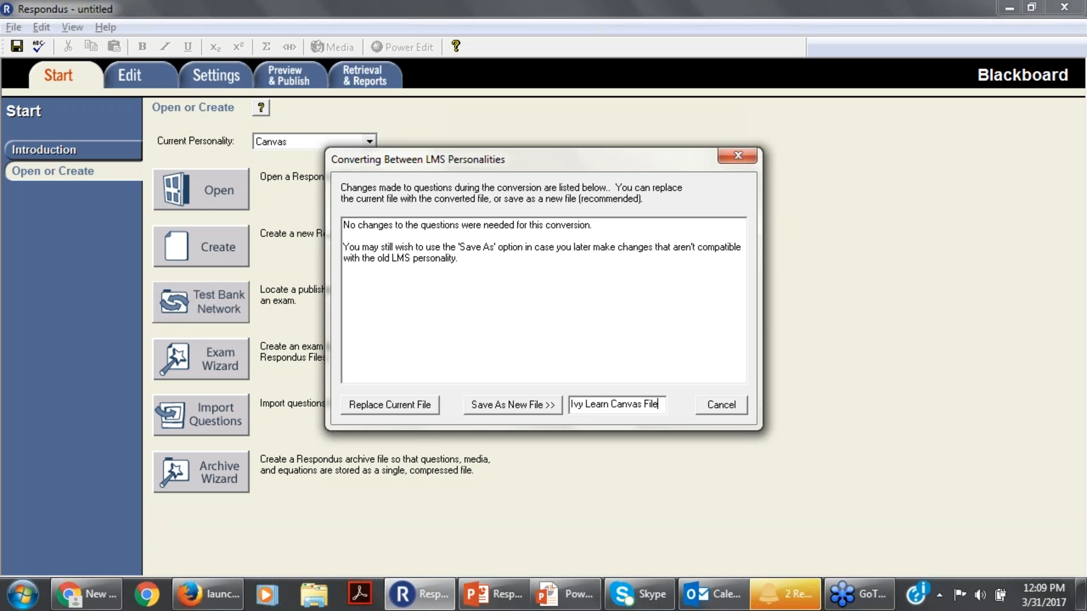
pyautogui.click(472, 409)
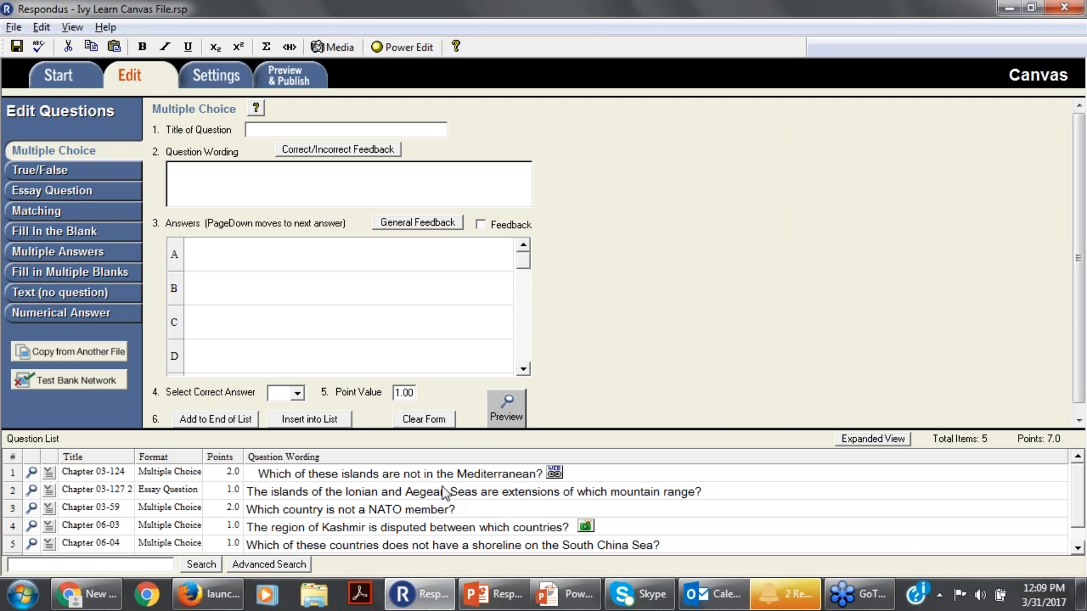
# Start a question import from a file and look through the supported file types.
pyautogui.click(56, 77)
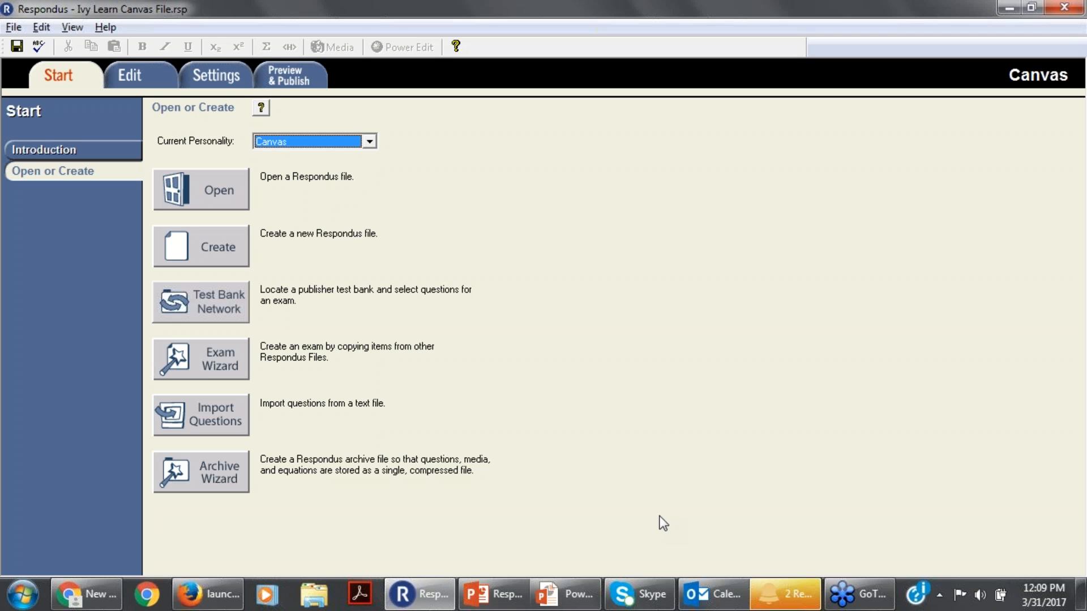
pyautogui.click(222, 413)
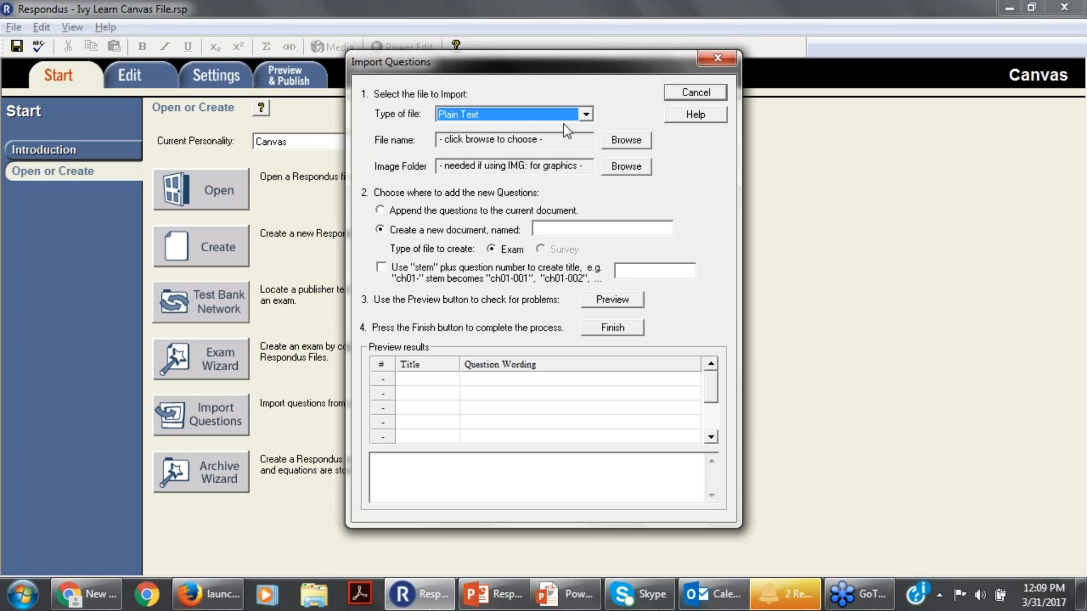
pyautogui.click(583, 115)
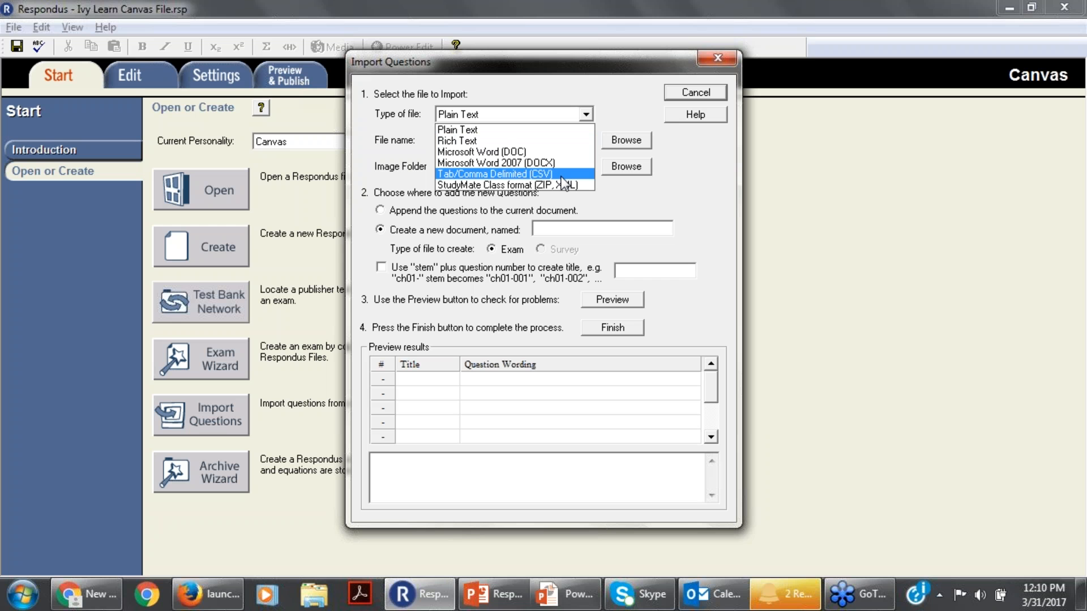
pyautogui.click(700, 179)
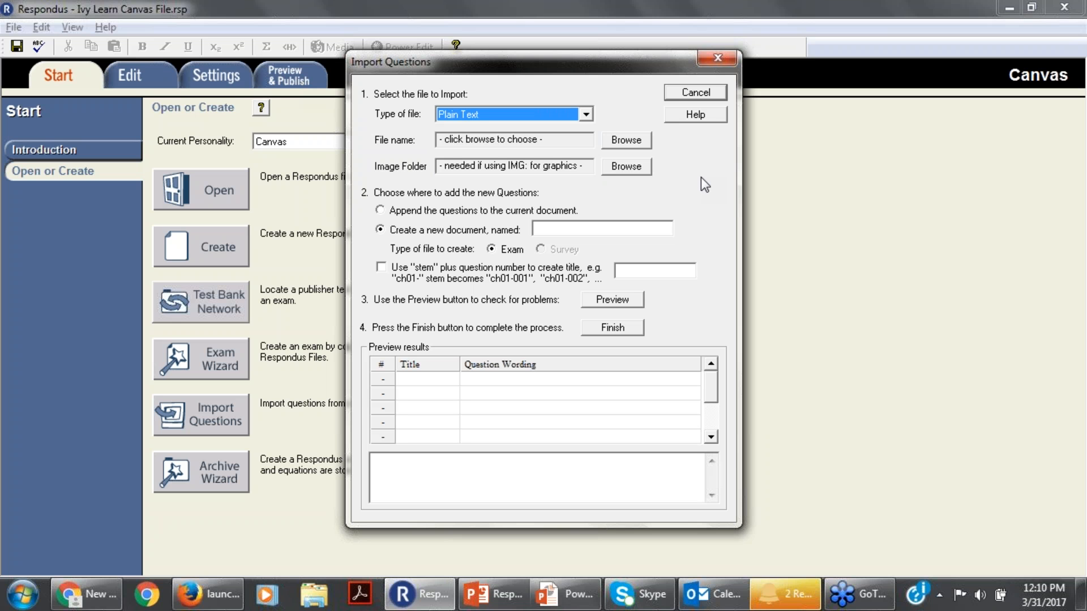
# Read the help on importing questions, including the Standard Format for Importing Documents, and close it.
pyautogui.click(703, 117)
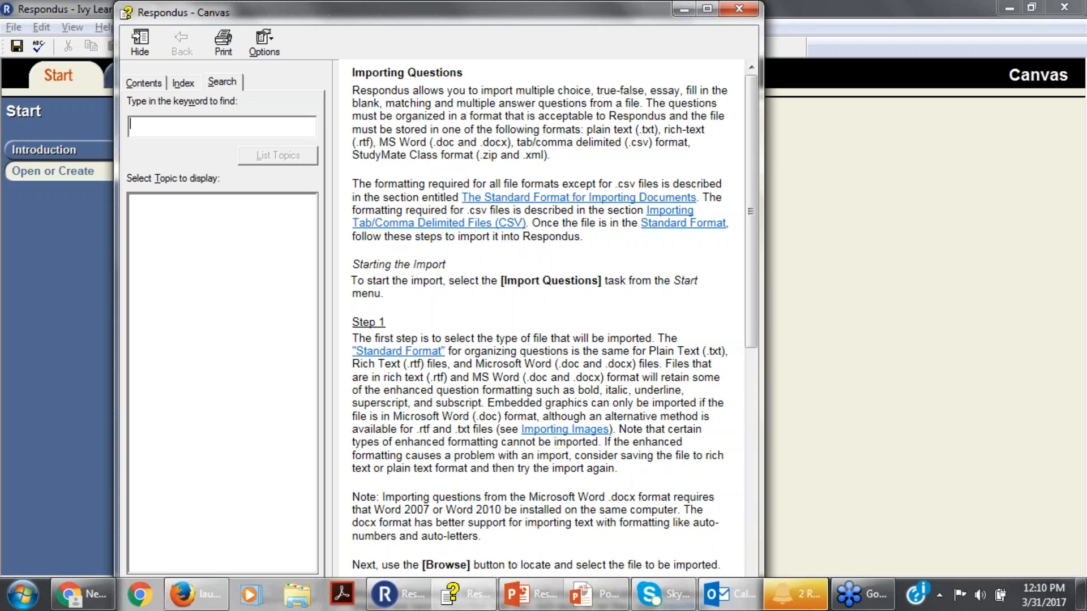
pyautogui.click(547, 201)
pyautogui.moveTo(757, 101); pyautogui.dragTo(757, 107)
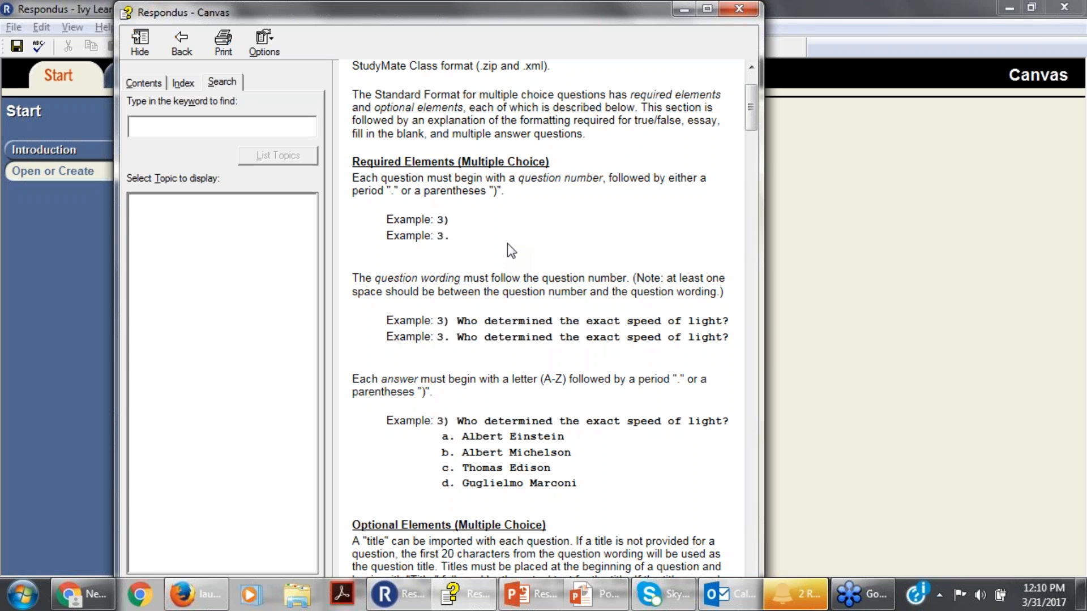
pyautogui.click(182, 45)
pyautogui.click(739, 11)
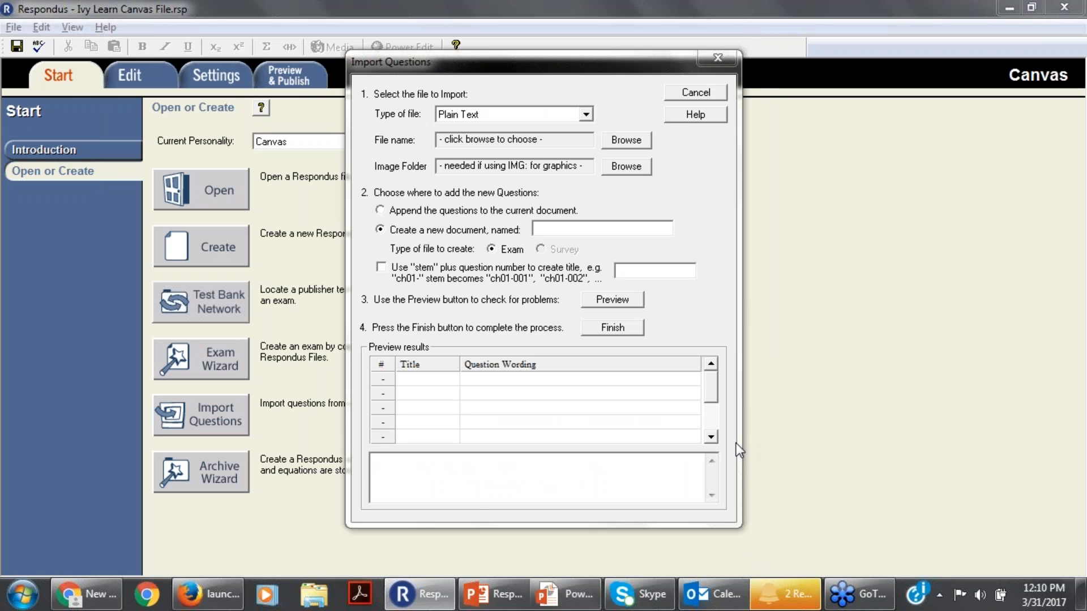
# Set the import file type to Microsoft Word 2007 (DOCX) and choose "Respondus Sample Test-DOCX-Sample-File (1).docx" from the Desktop.
pyautogui.click(585, 115)
pyautogui.click(565, 162)
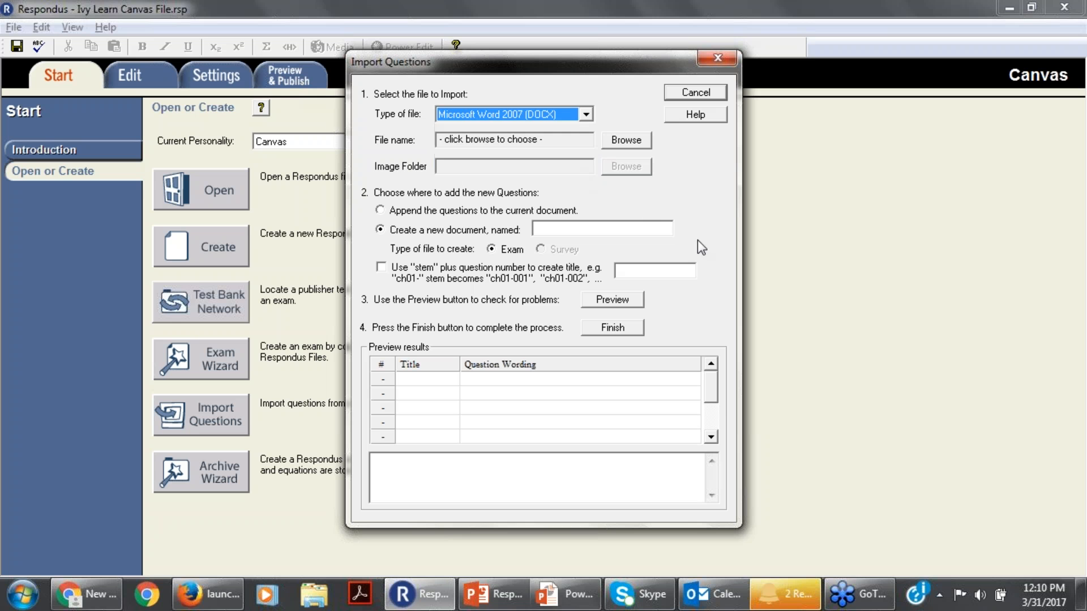
pyautogui.click(623, 141)
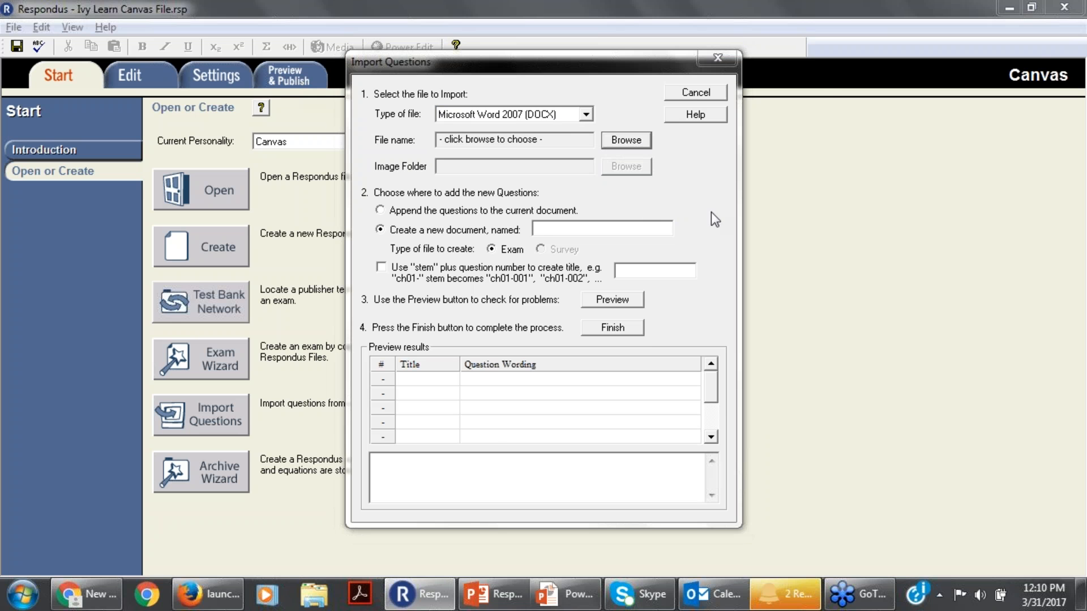
pyautogui.click(1001, 8)
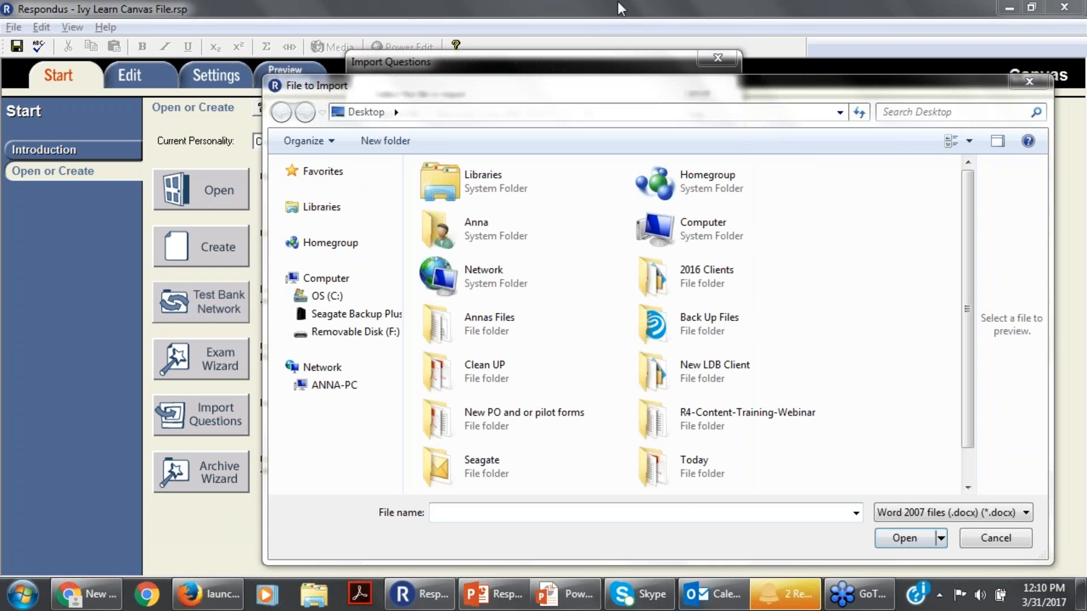
pyautogui.moveTo(968, 238); pyautogui.dragTo(969, 274)
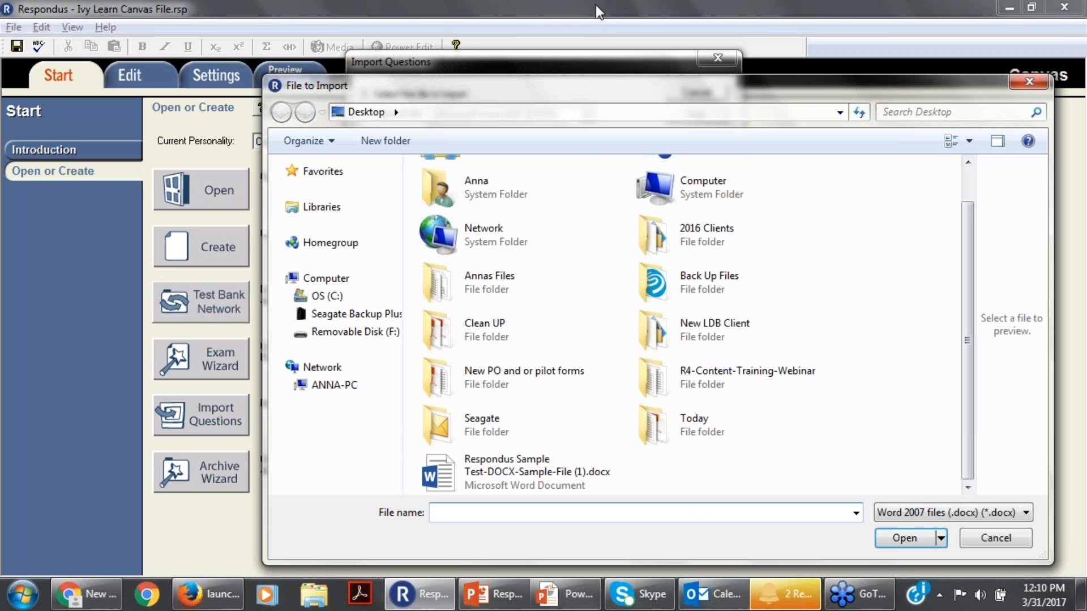
pyautogui.click(910, 3)
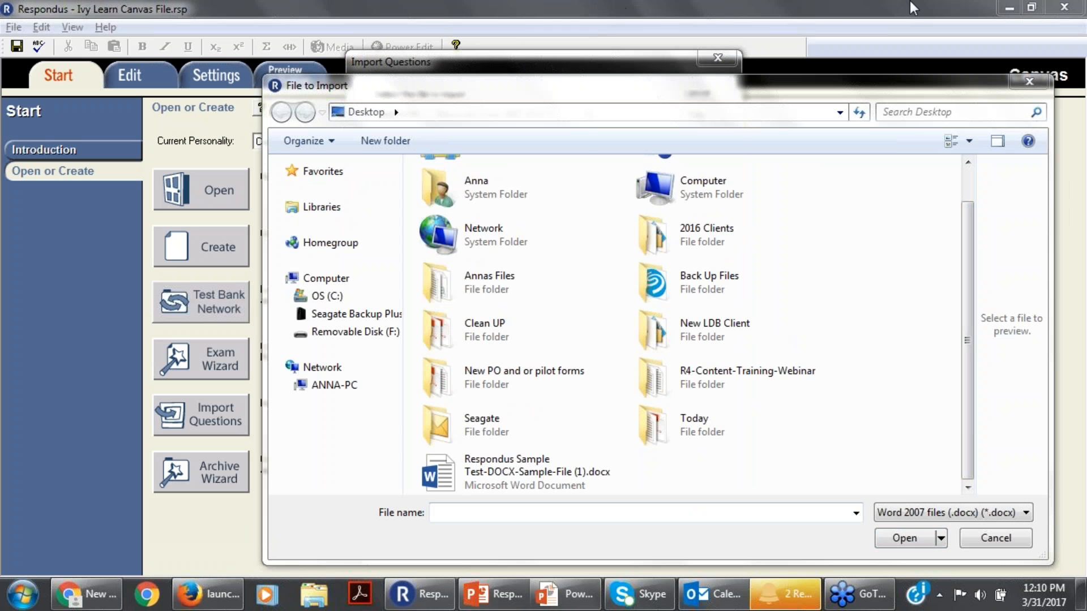
pyautogui.click(506, 480)
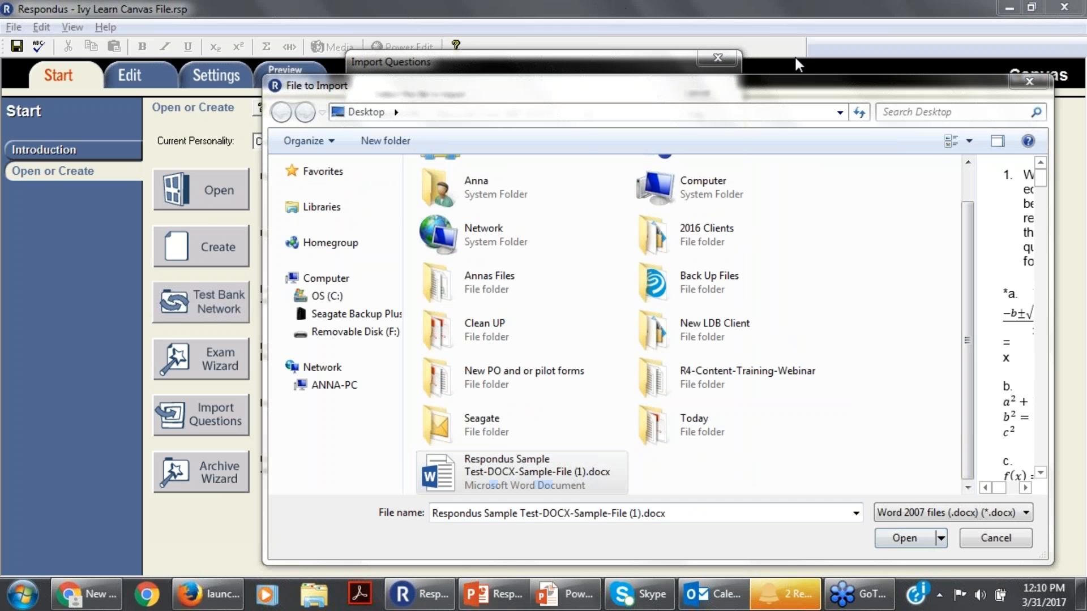
pyautogui.click(905, 538)
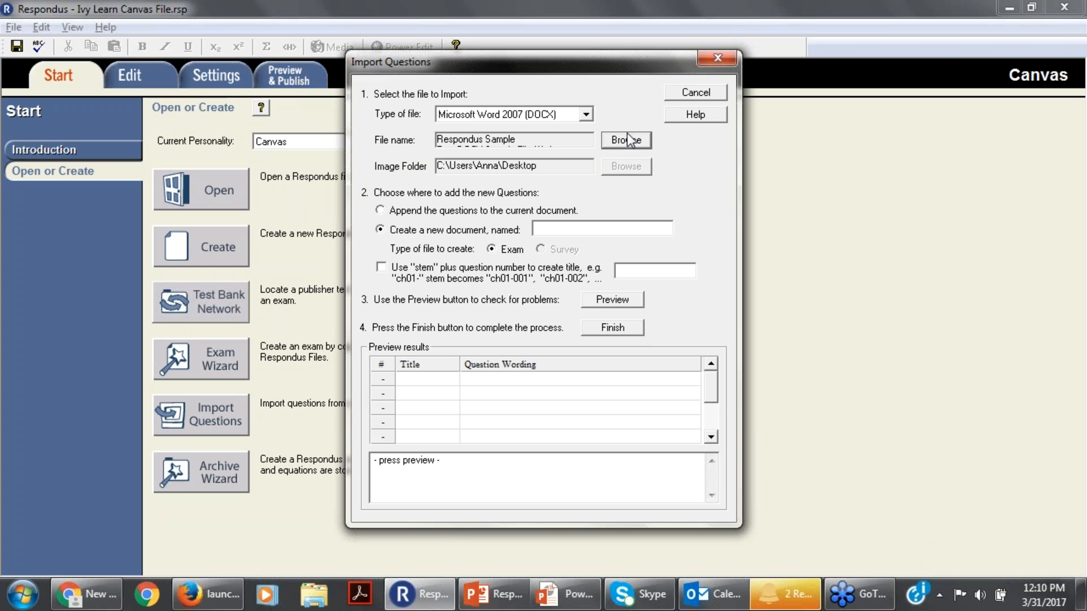
# Set the questions to append to the current document, preview the import for problems, and finish it.
pyautogui.click(952, 33)
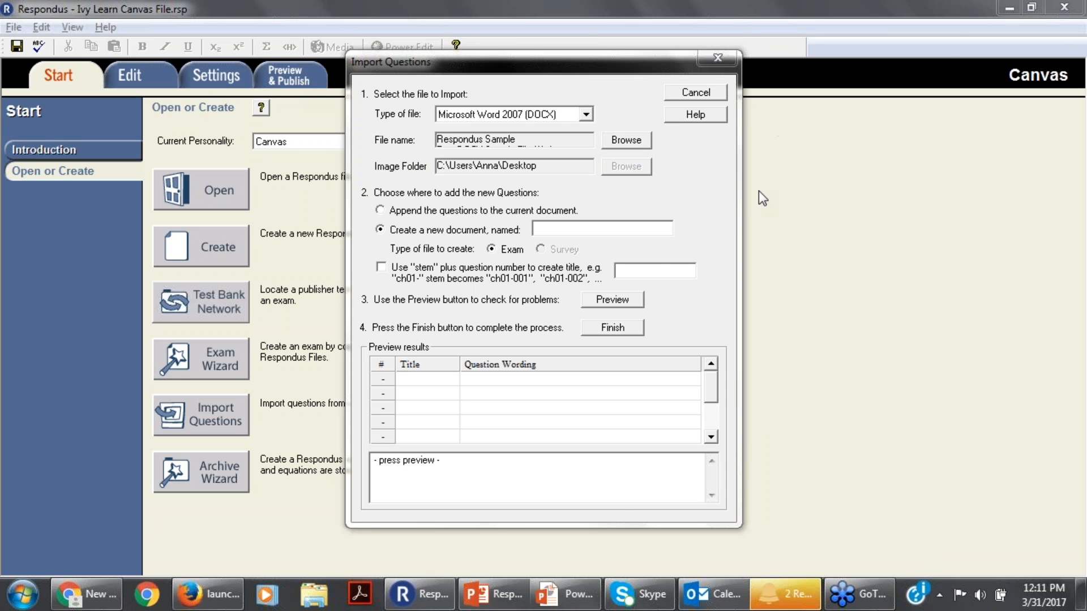
pyautogui.click(575, 229)
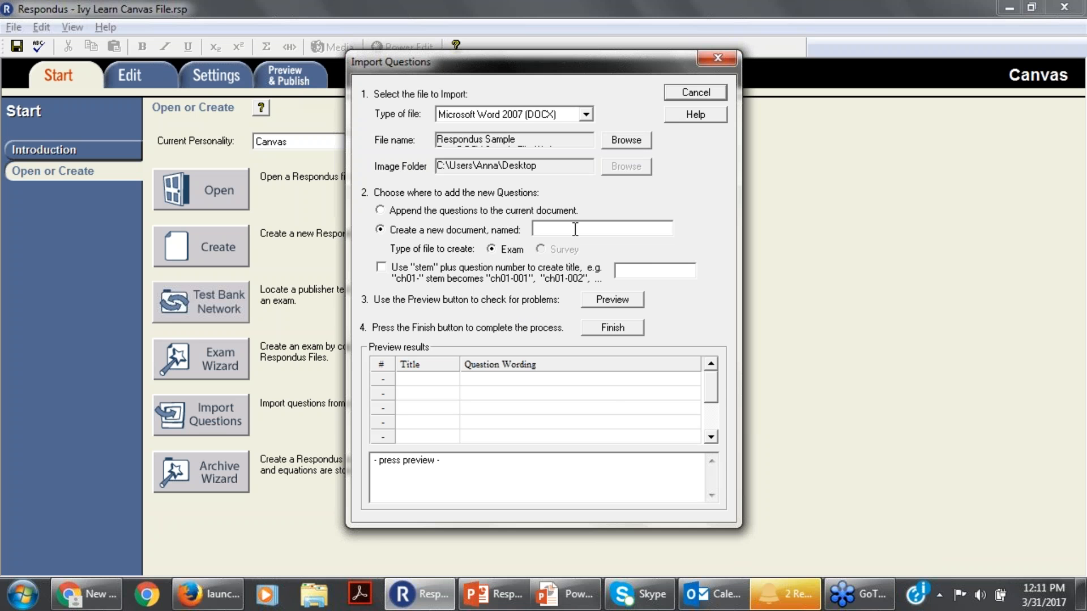
pyautogui.click(379, 228)
pyautogui.click(380, 210)
pyautogui.click(631, 306)
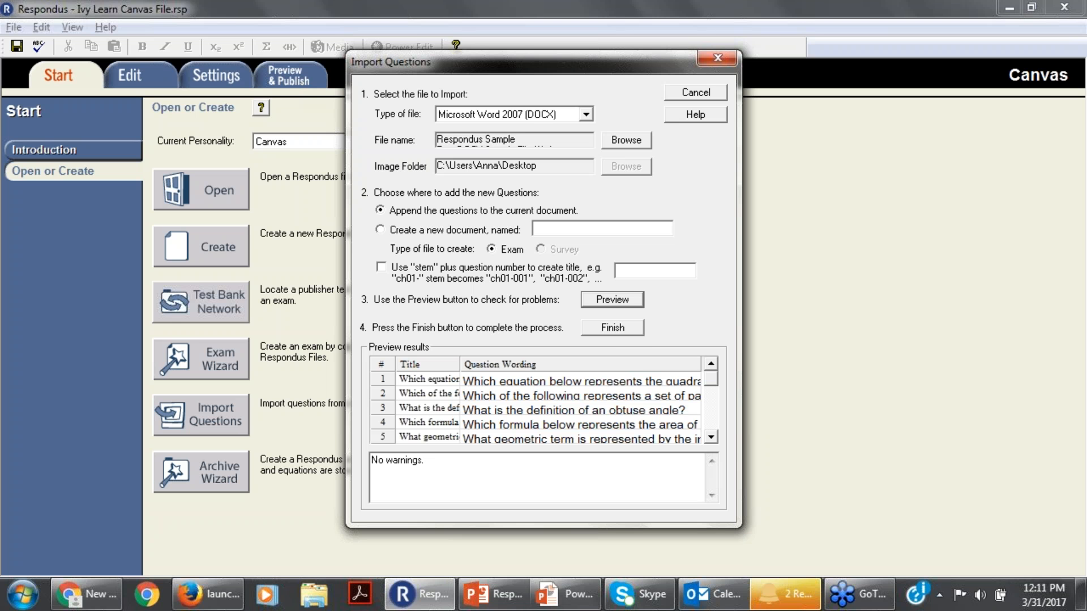
pyautogui.click(621, 329)
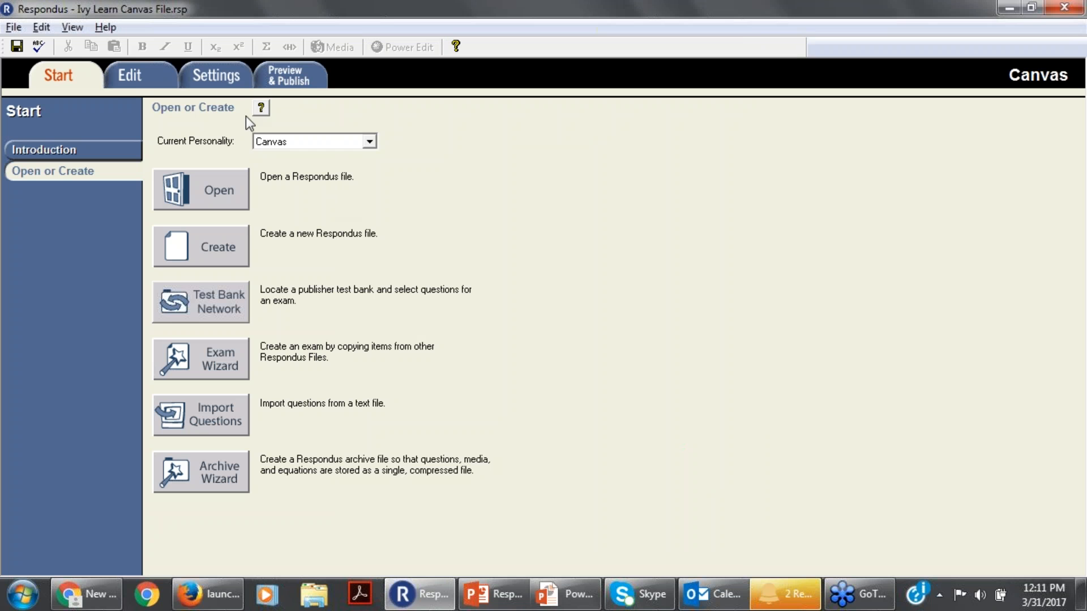
# Look through the imported questions at the end of the question list and show the list in Expanded View.
pyautogui.click(128, 76)
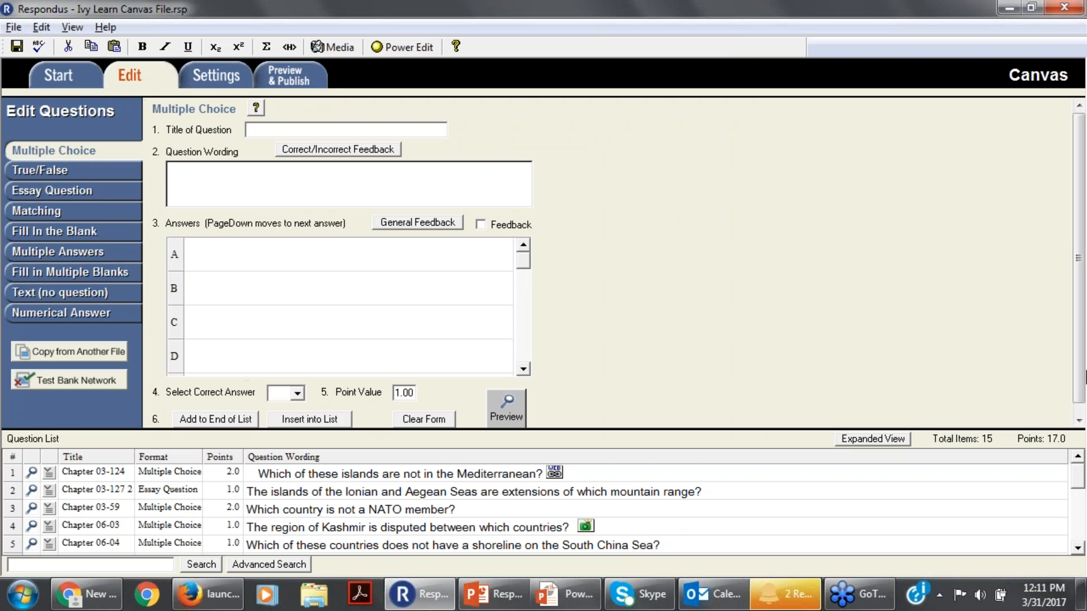
pyautogui.moveTo(1079, 479); pyautogui.dragTo(1068, 532)
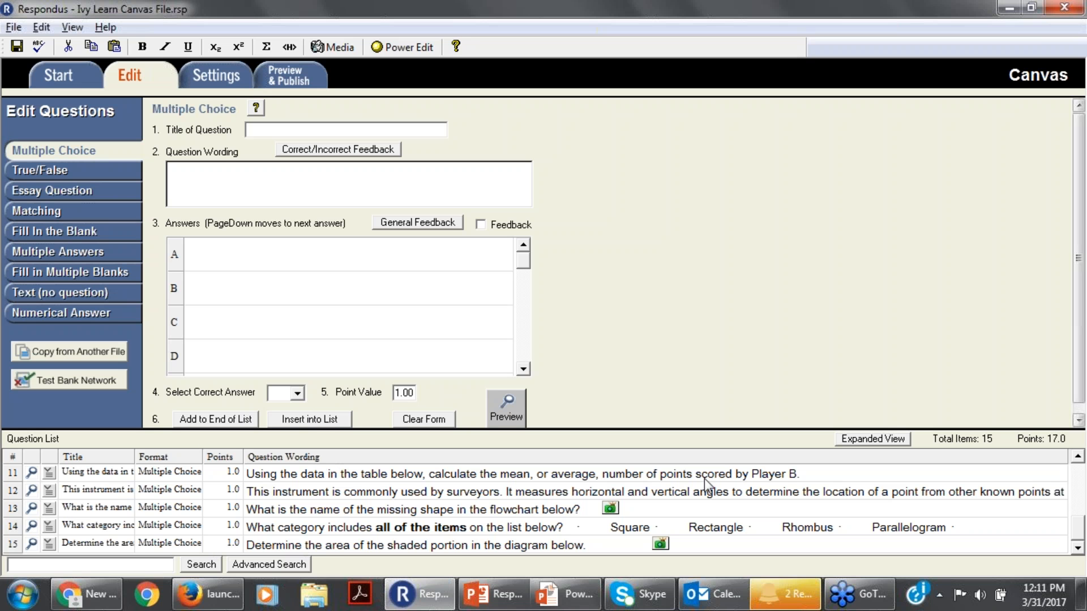
pyautogui.rightClick(47, 473)
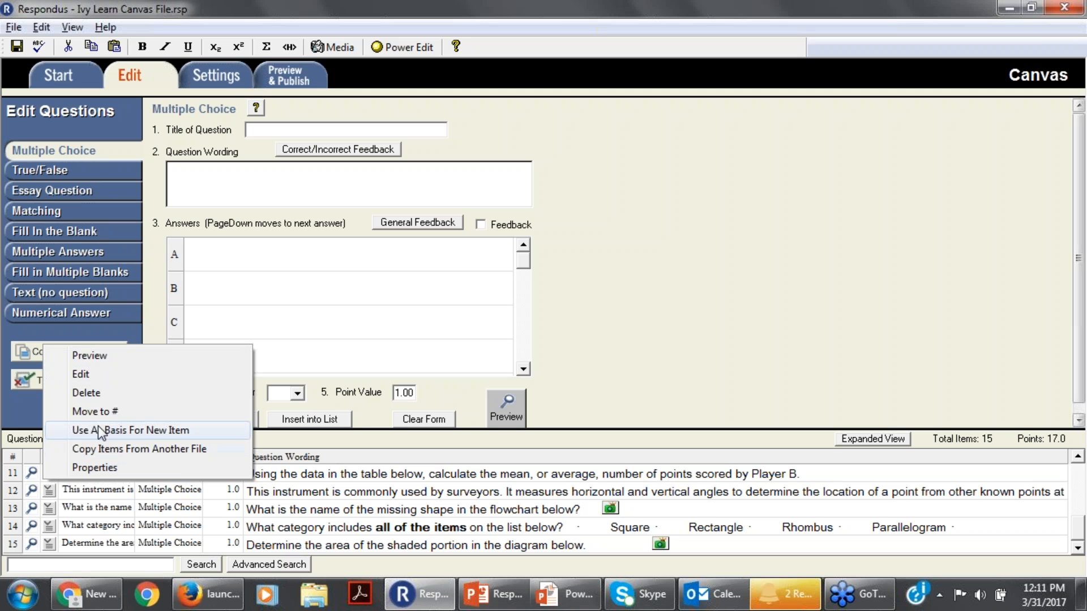
pyautogui.click(787, 341)
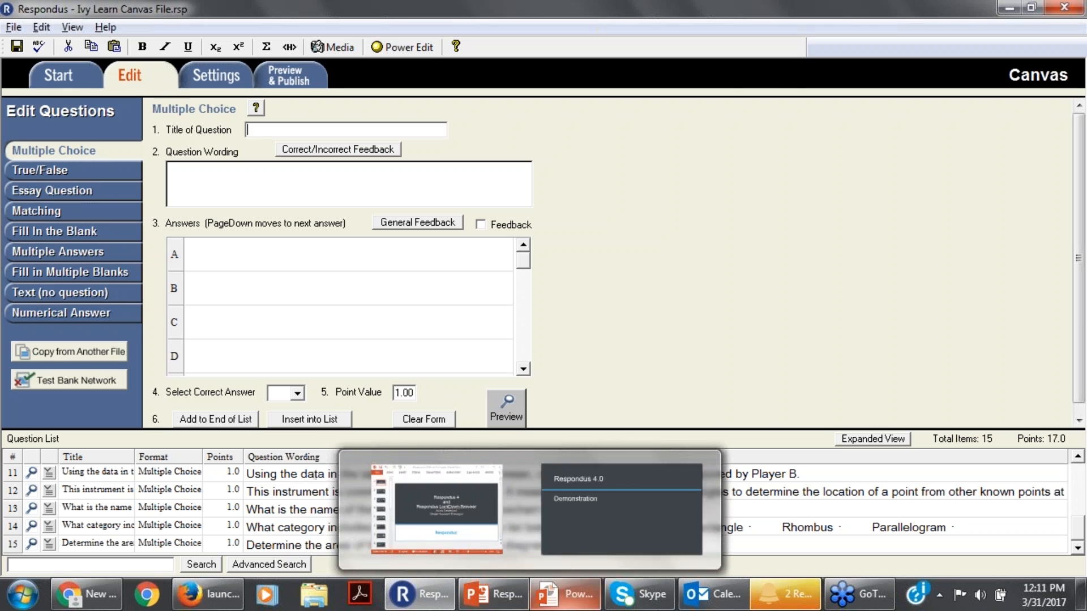
pyautogui.moveTo(859, 594)
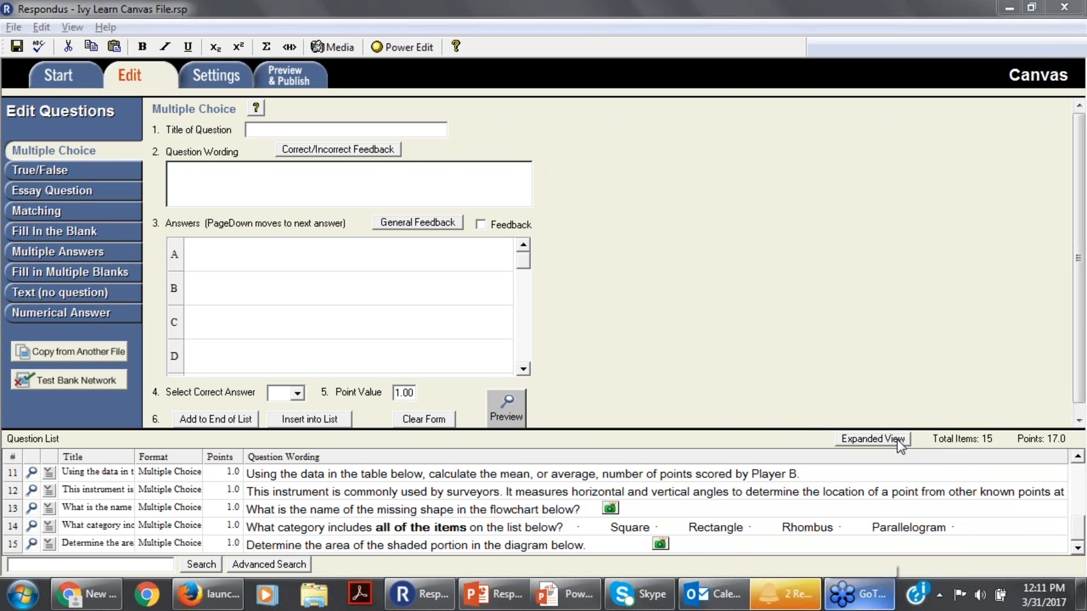
pyautogui.click(872, 444)
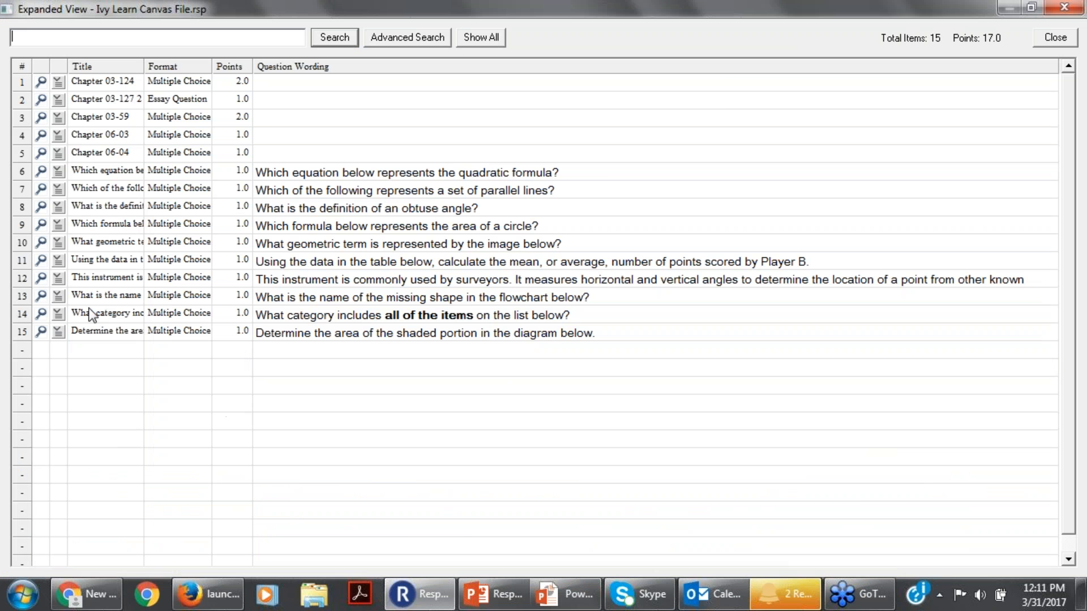
# Preview the question on the area of a circle, and open the "What geometric term" question for editing.
pyautogui.click(54, 224)
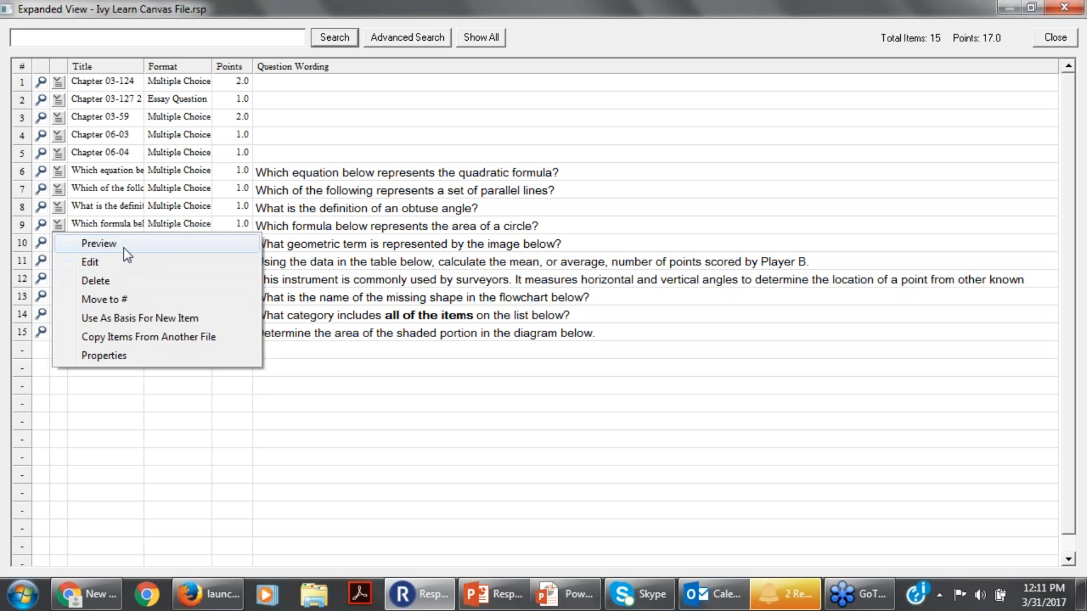
pyautogui.click(120, 245)
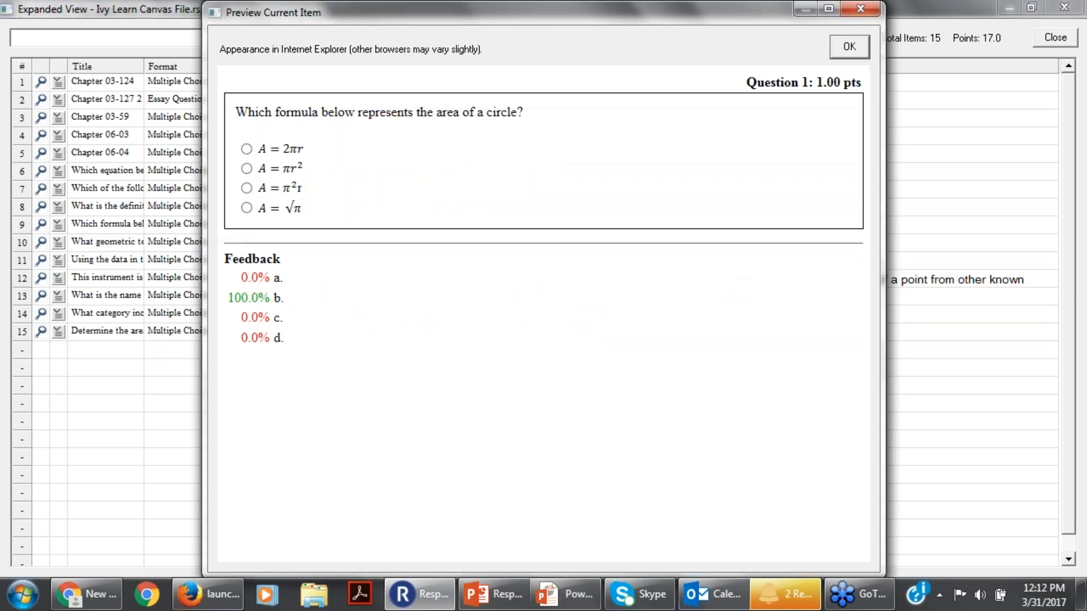
pyautogui.click(862, 8)
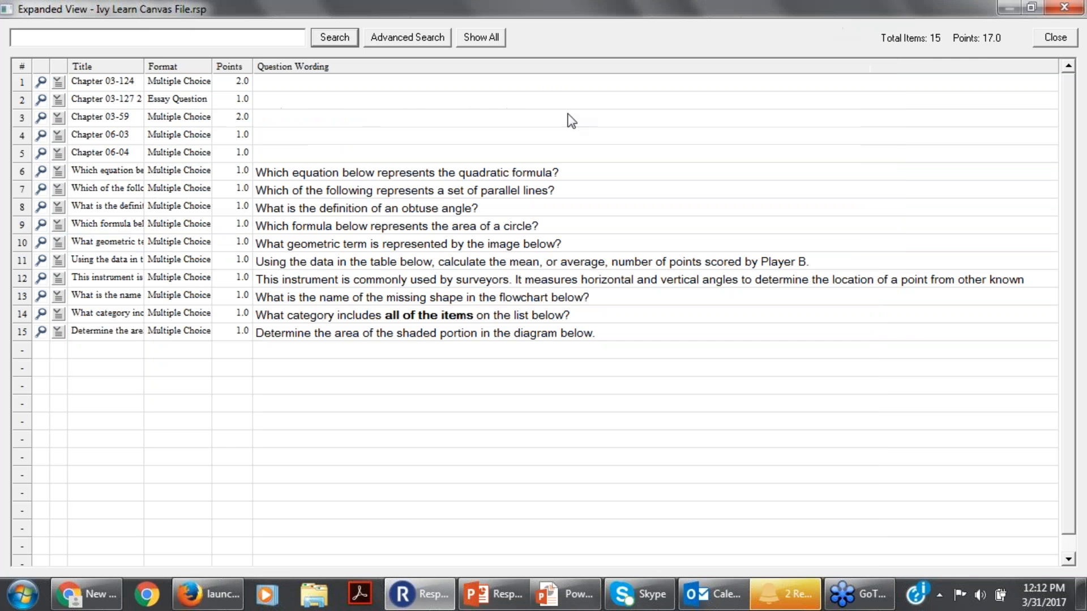
pyautogui.click(56, 244)
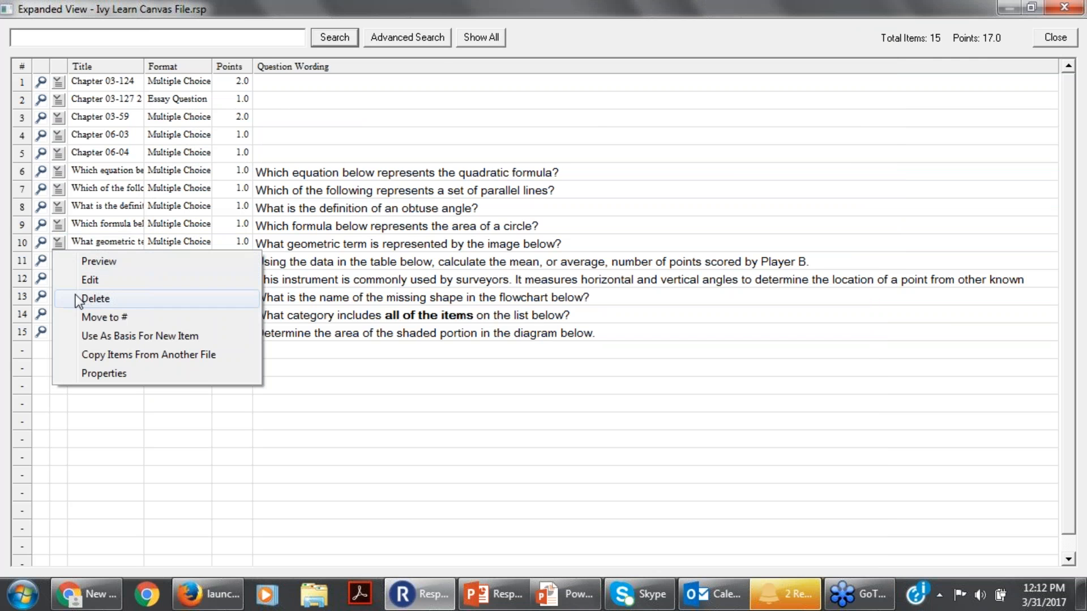
pyautogui.click(105, 286)
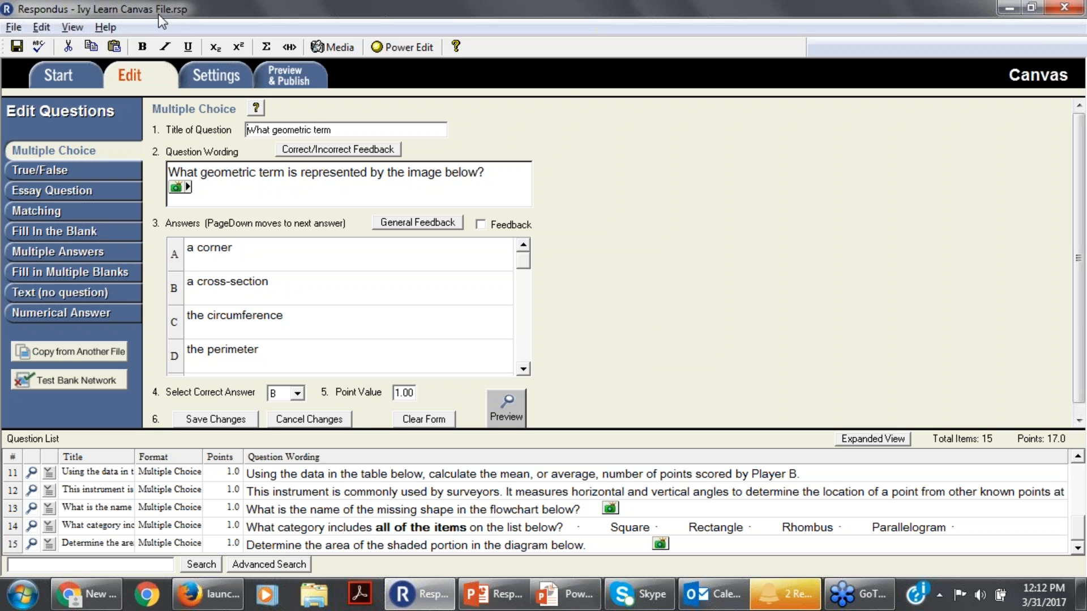
# Start the Test Bank Network wizard and continue with the publisher test bank search to its web page.
pyautogui.click(66, 72)
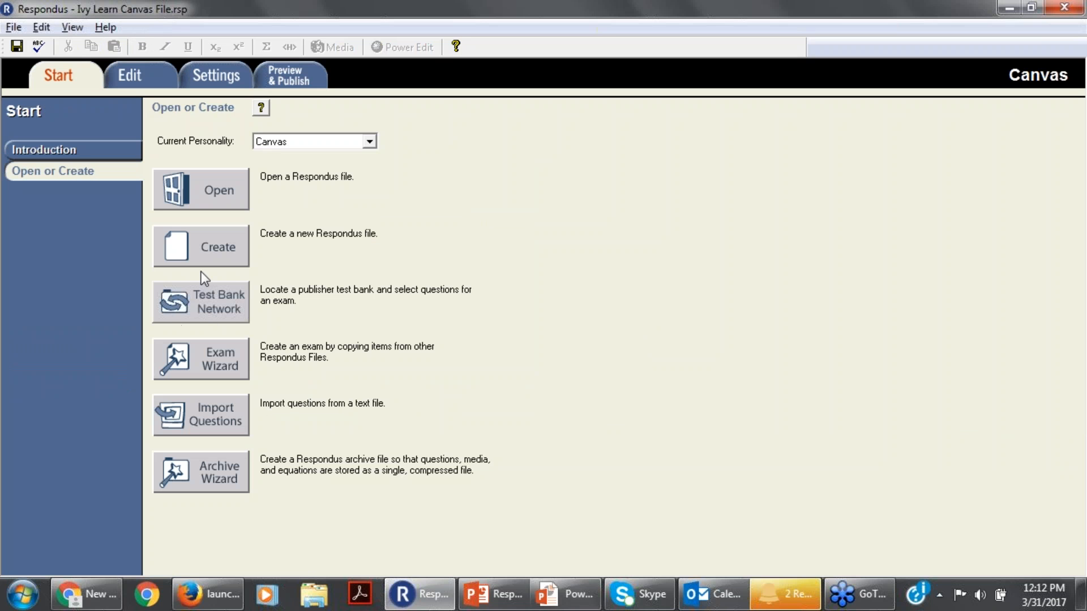
pyautogui.click(203, 304)
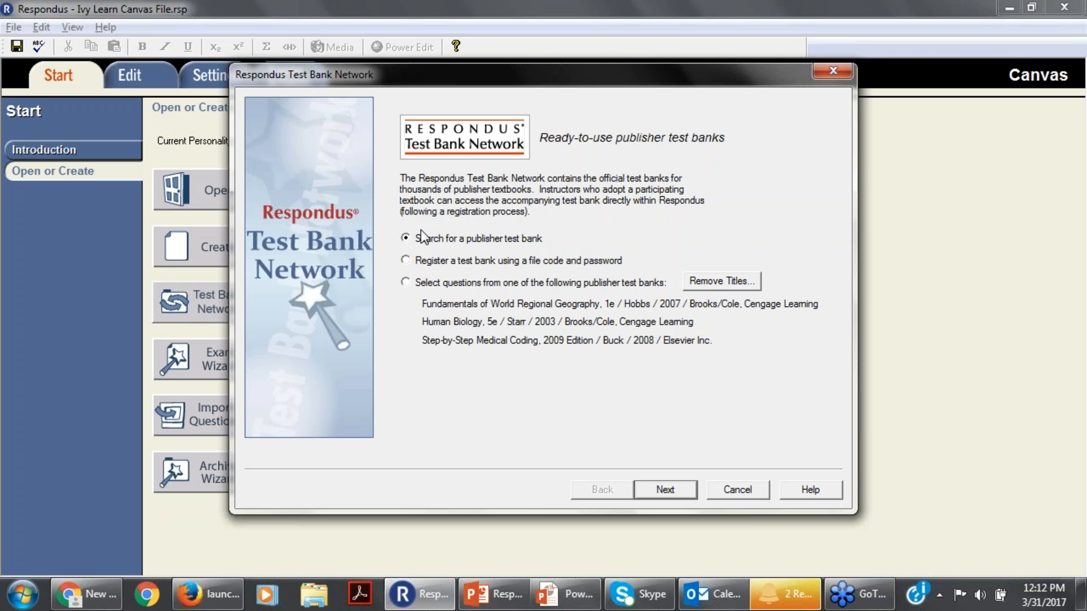
pyautogui.click(663, 492)
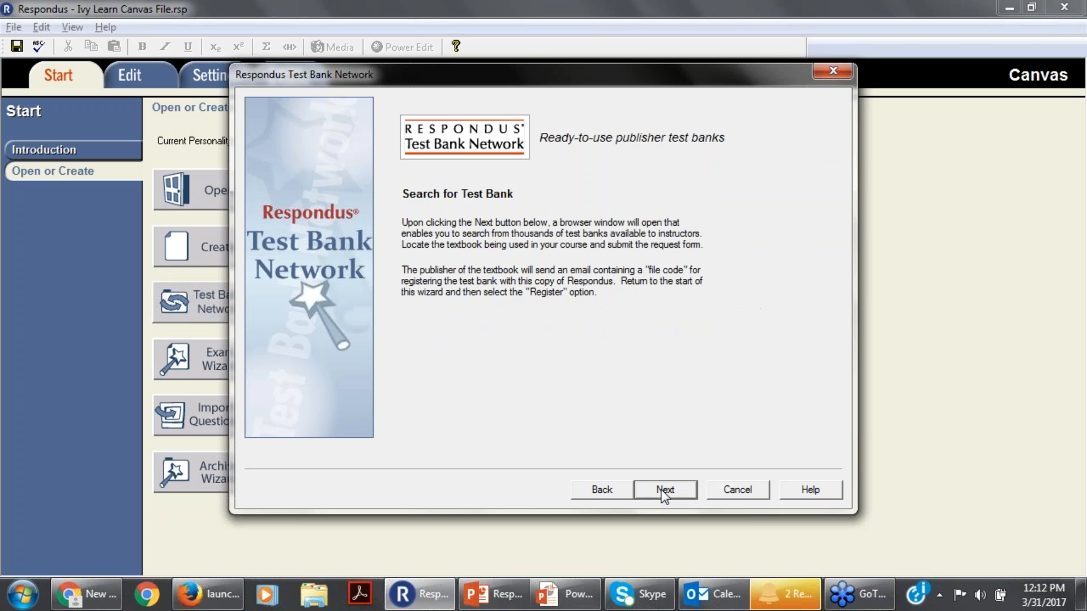
pyautogui.click(661, 493)
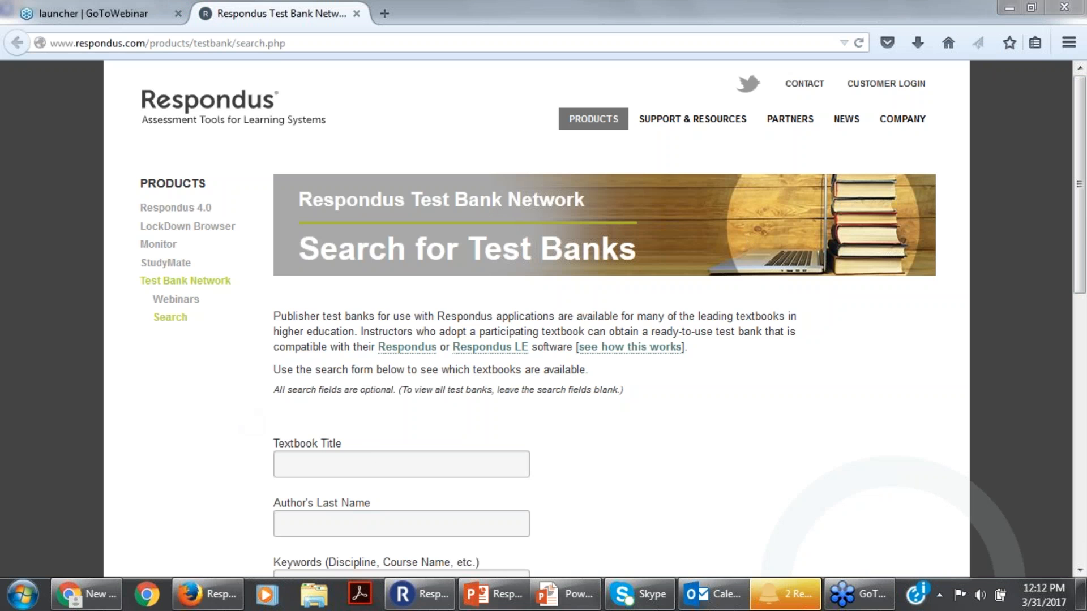
# Search the publisher test banks by the author's last name "starr" across all publishers, with results sorted by author.
pyautogui.scroll(-3, 1085, 229)
pyautogui.click(315, 368)
pyautogui.click(365, 424)
pyautogui.click(384, 487)
pyautogui.click(727, 447)
pyautogui.click(317, 360)
pyautogui.write('starr')
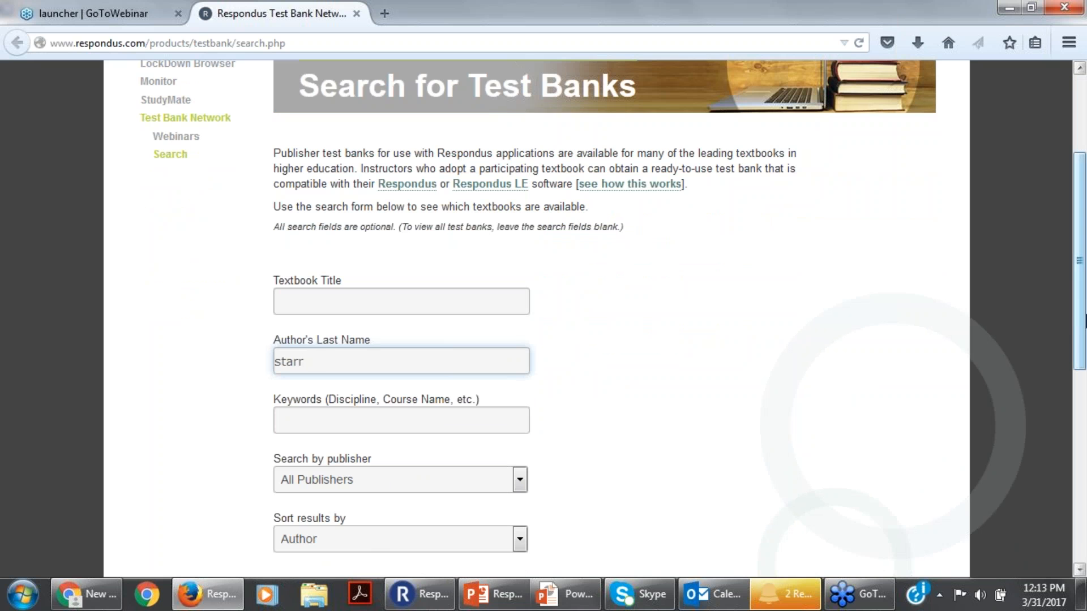
pyautogui.scroll(-5, 182, 335)
pyautogui.click(285, 346)
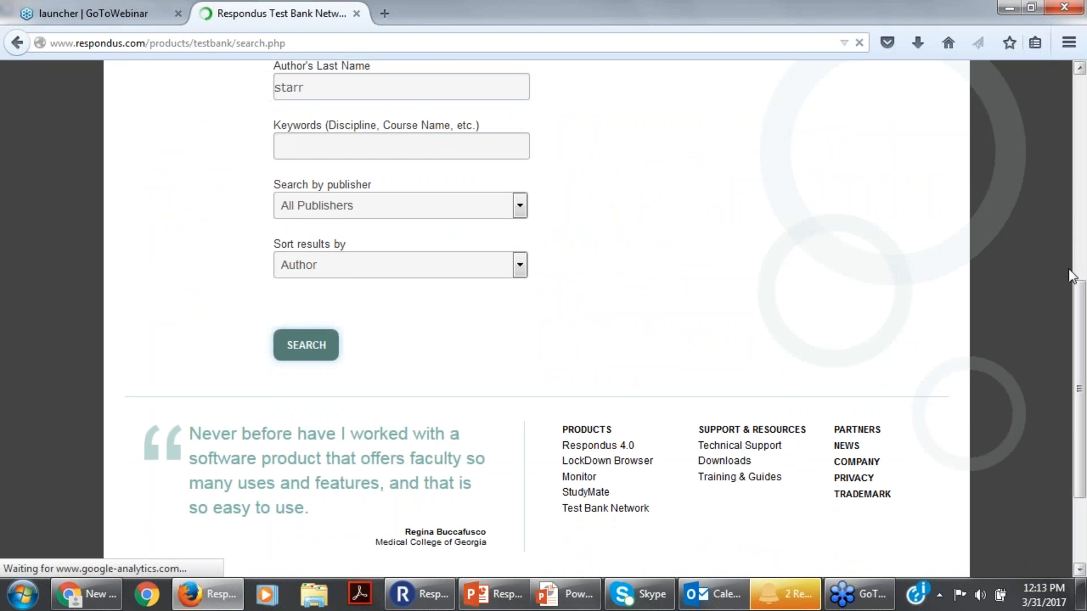
# Review the test bank request form for "Biology - The Unity and Diversity of Life, 11e" without filling it in, and switch back to Respondus.
pyautogui.moveTo(1084, 147); pyautogui.dragTo(1081, 207)
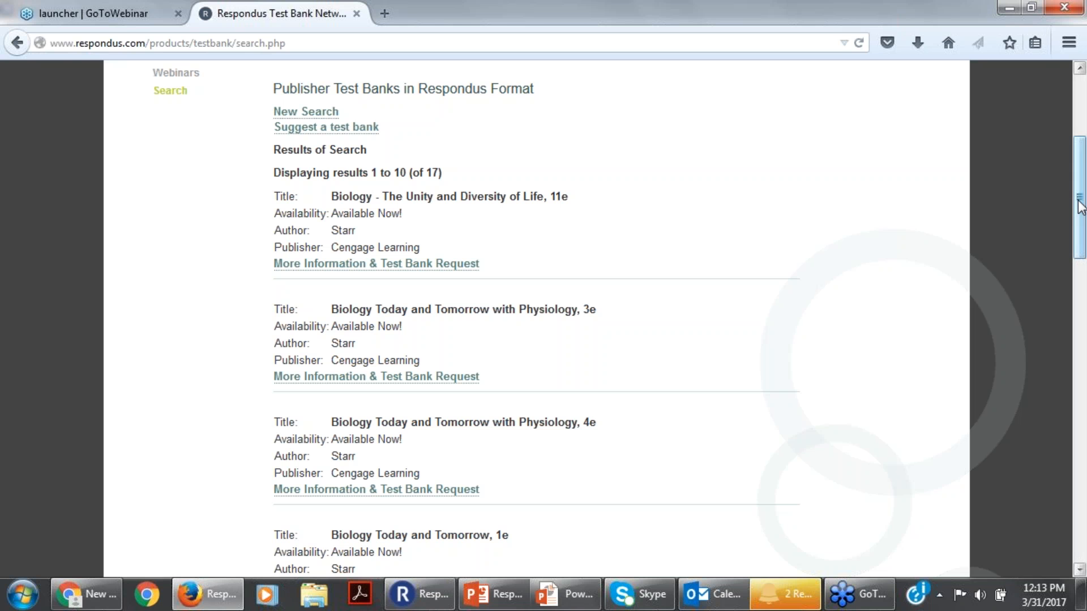
pyautogui.click(425, 274)
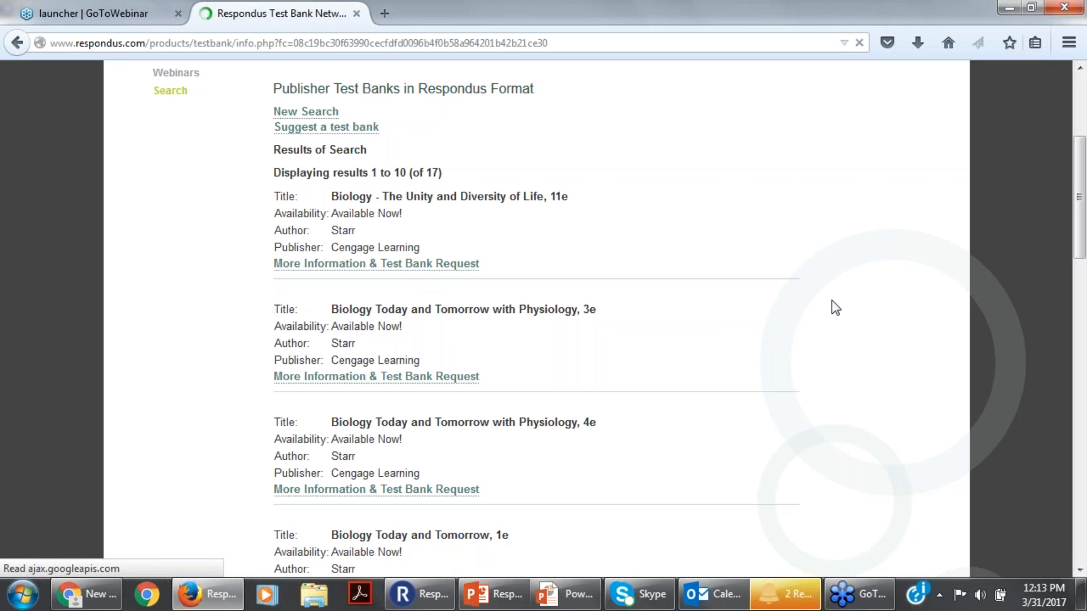
pyautogui.scroll(-6, 543, 318)
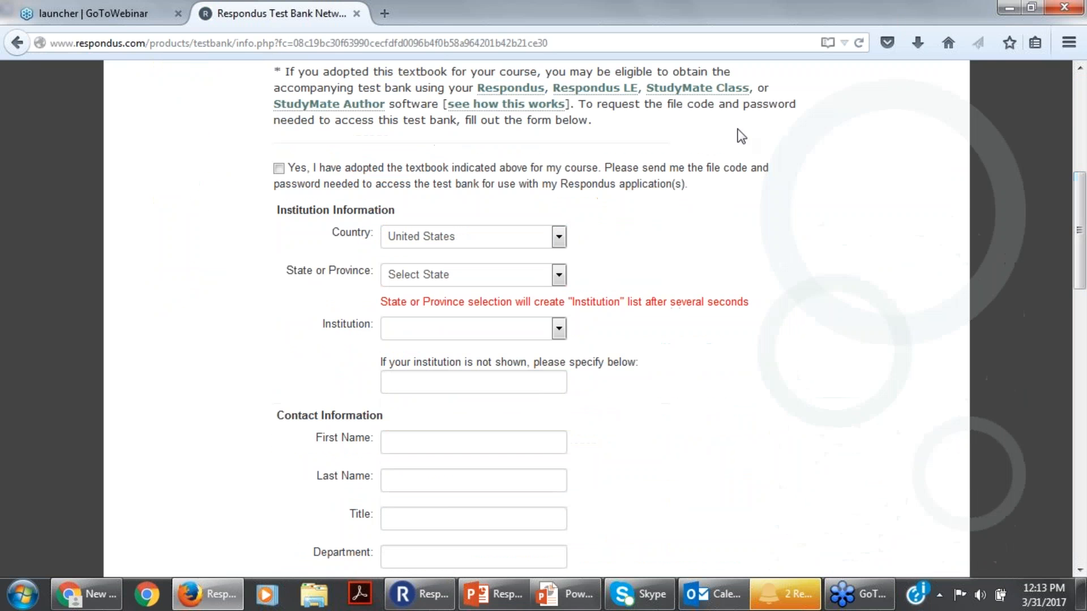
pyautogui.moveTo(1086, 186); pyautogui.dragTo(1086, 335)
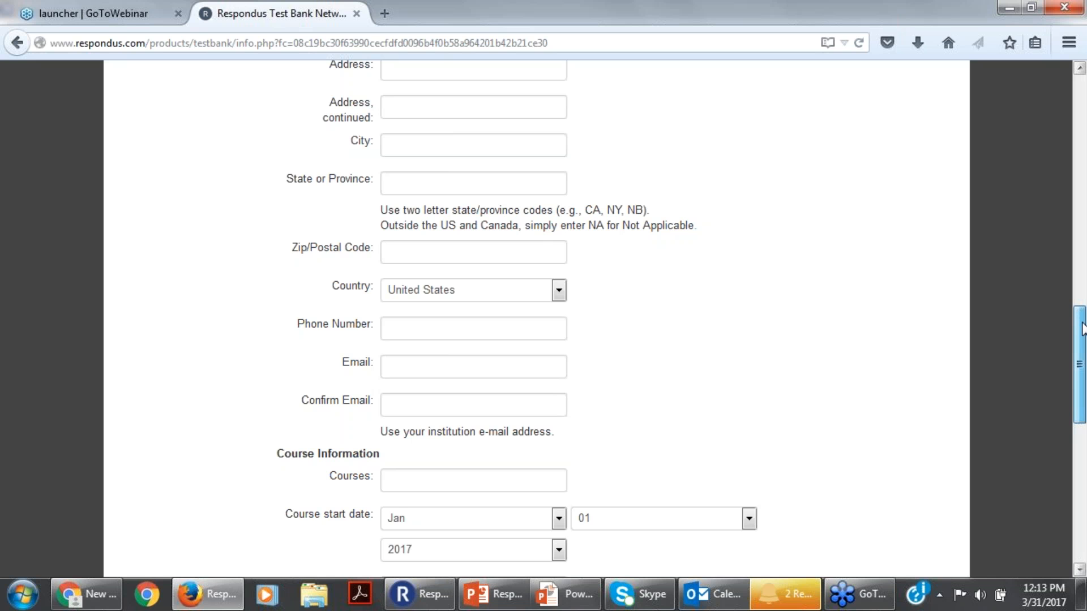
pyautogui.scroll(-5, 431, 419)
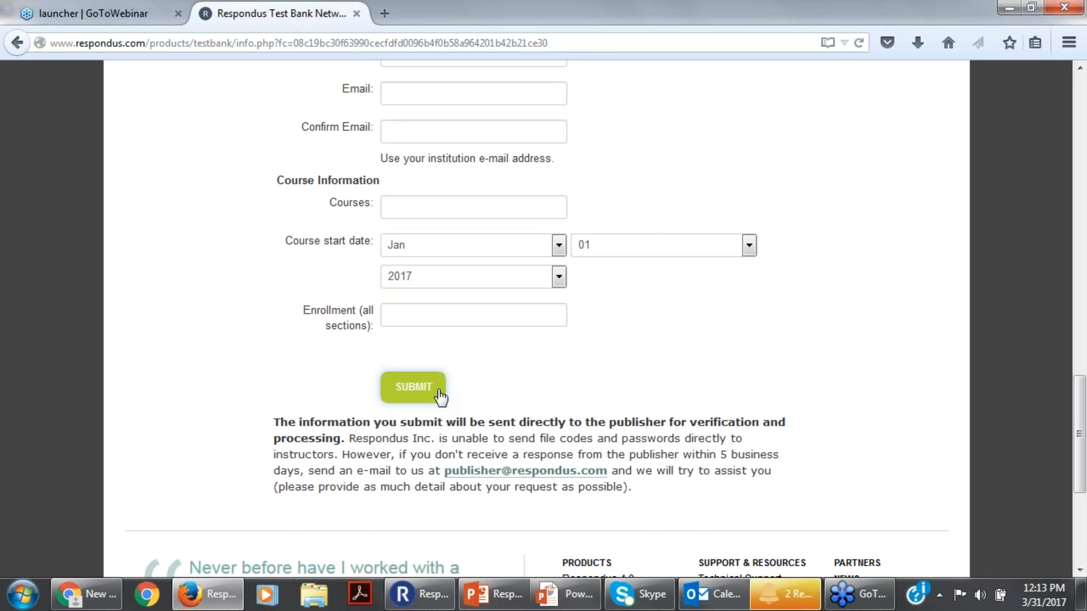
pyautogui.moveTo(1080, 420); pyautogui.dragTo(1085, 122)
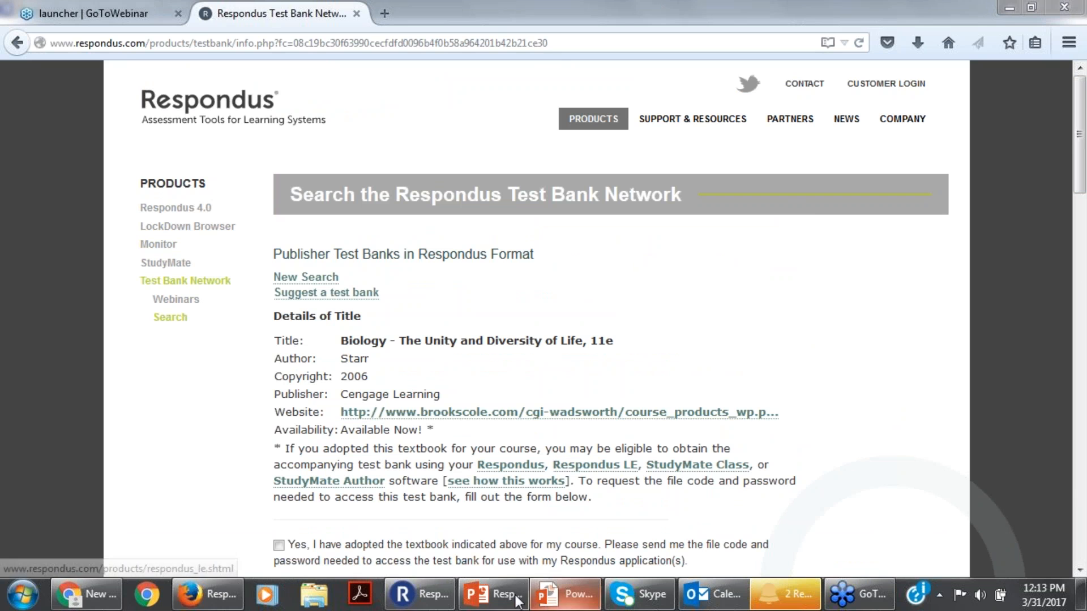
pyautogui.click(442, 600)
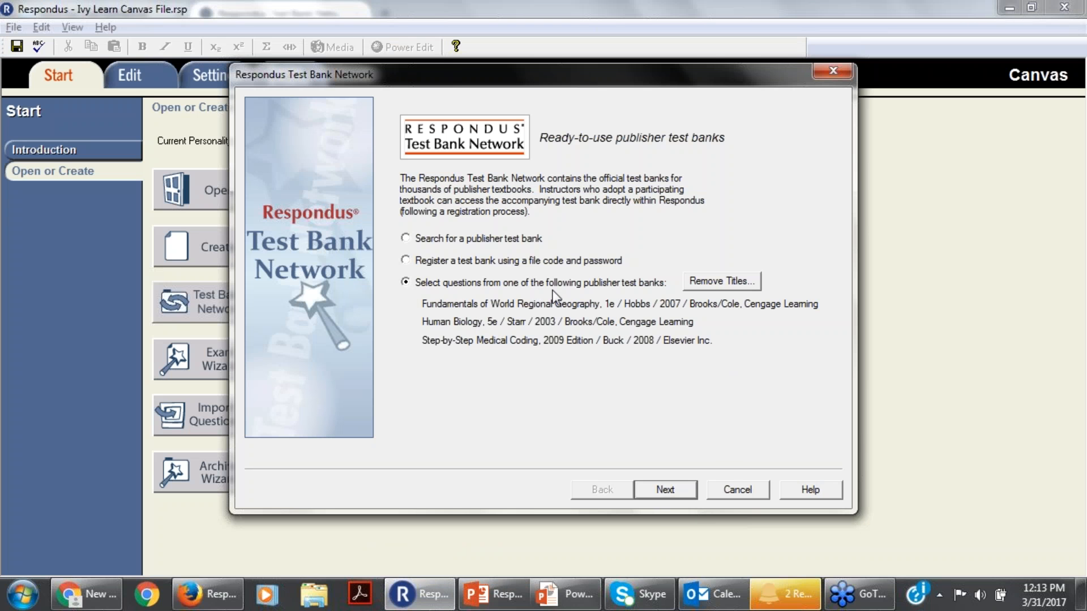
# Review the form for registering a test bank with a file code and password, and cancel it without filling it in.
pyautogui.click(405, 261)
pyautogui.click(655, 494)
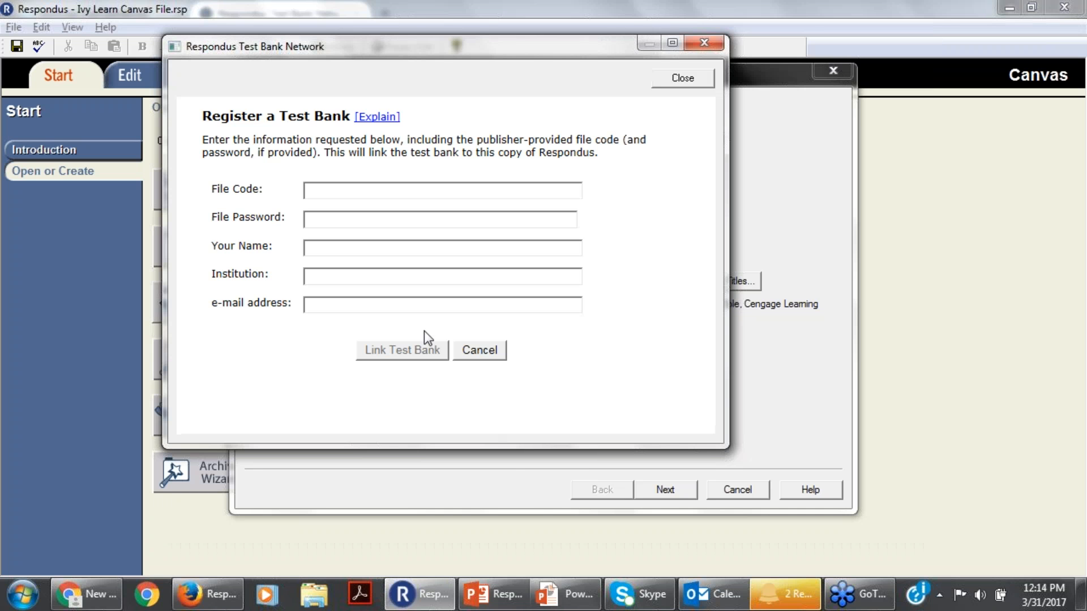
pyautogui.click(346, 189)
pyautogui.click(328, 227)
pyautogui.click(500, 352)
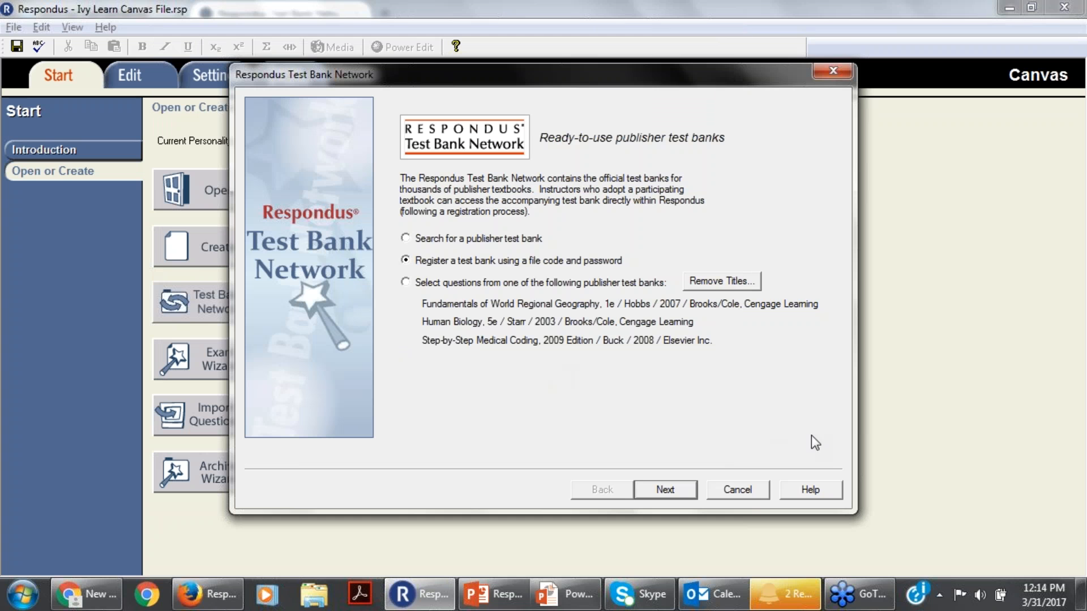
# Choose to select questions from the registered publisher test banks and copy them to the currently opened file.
pyautogui.click(405, 282)
pyautogui.click(667, 488)
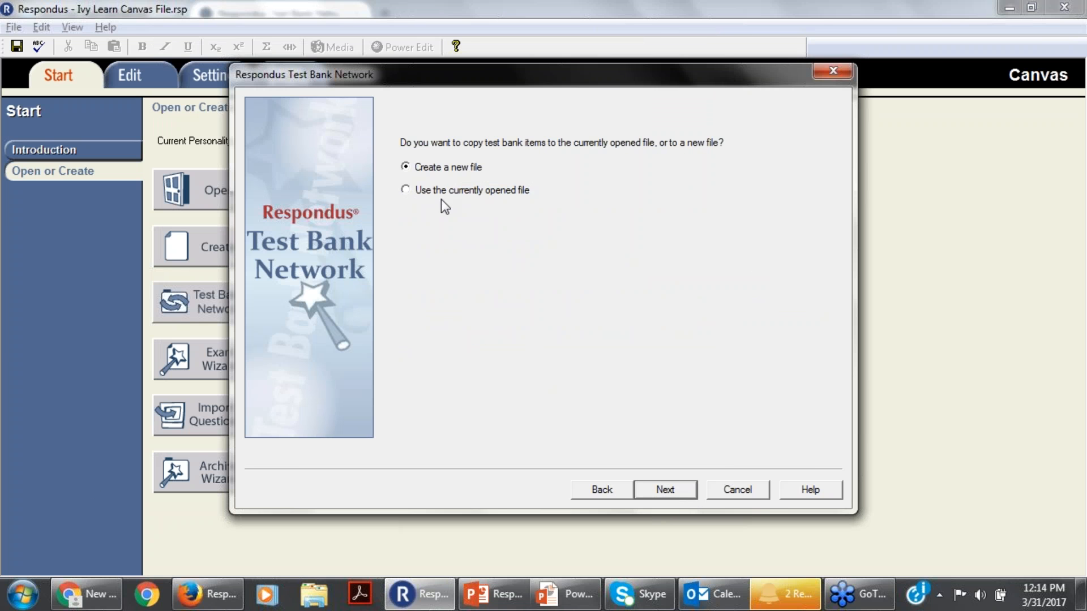
pyautogui.click(414, 191)
pyautogui.click(666, 490)
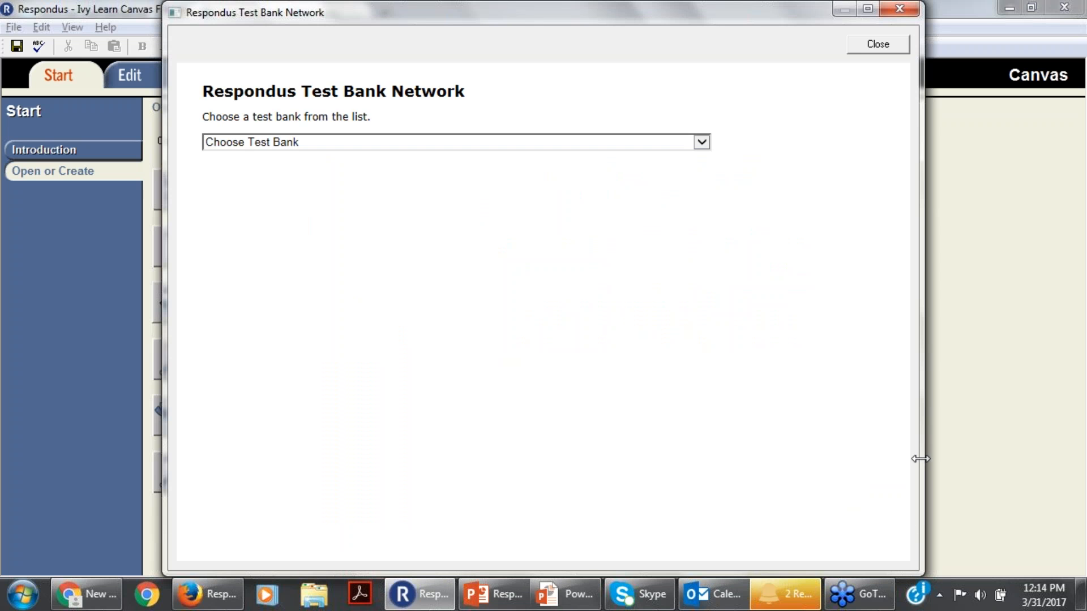
# Load the Chapter 07 questions of the "Human Biology, 5e" test bank.
pyautogui.click(701, 142)
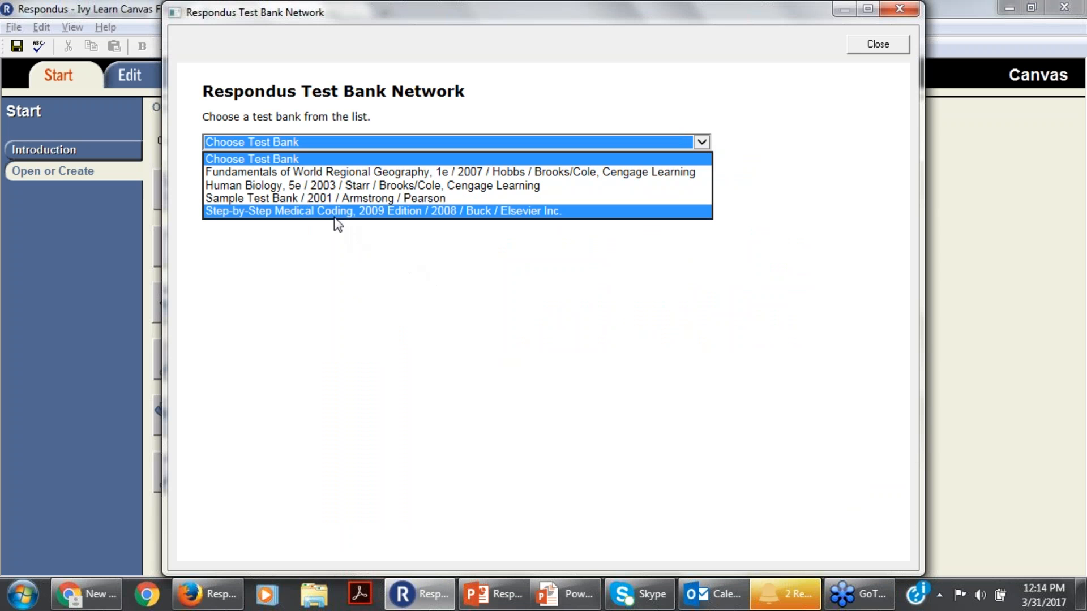
pyautogui.click(322, 186)
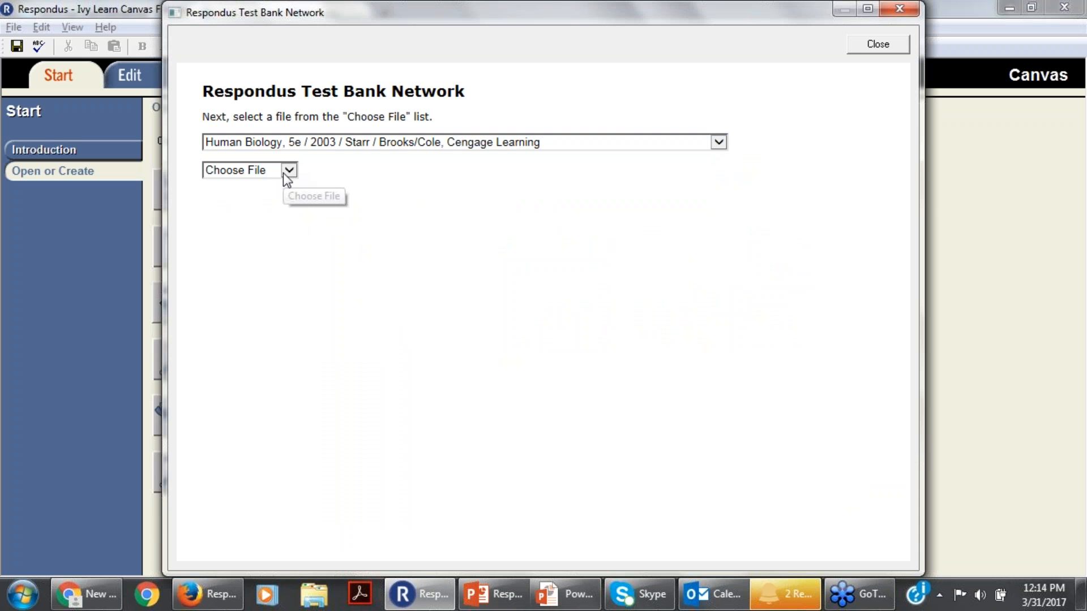
pyautogui.click(289, 169)
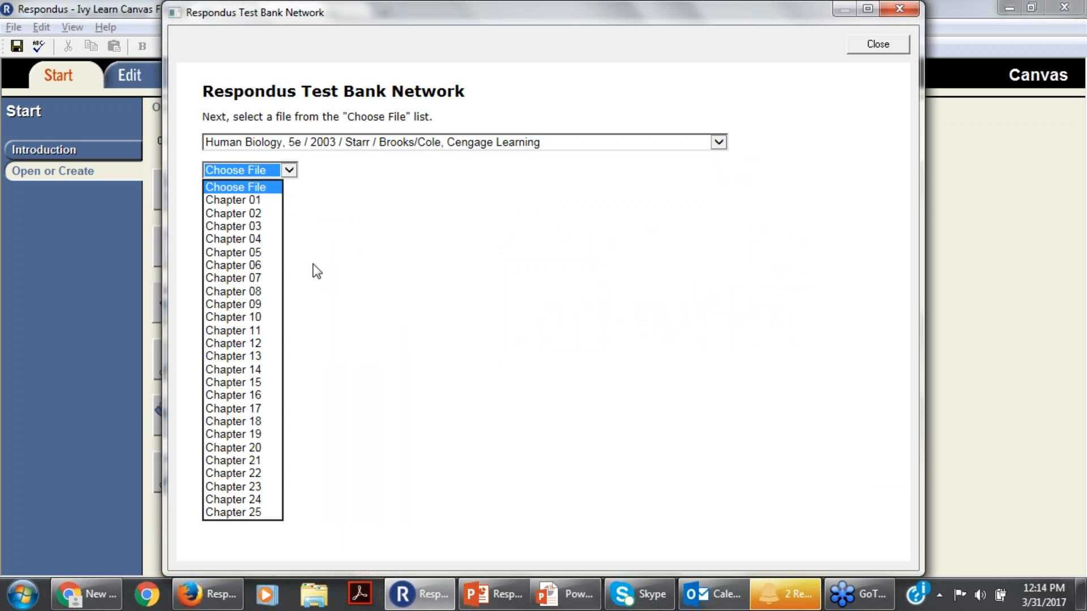
pyautogui.click(245, 278)
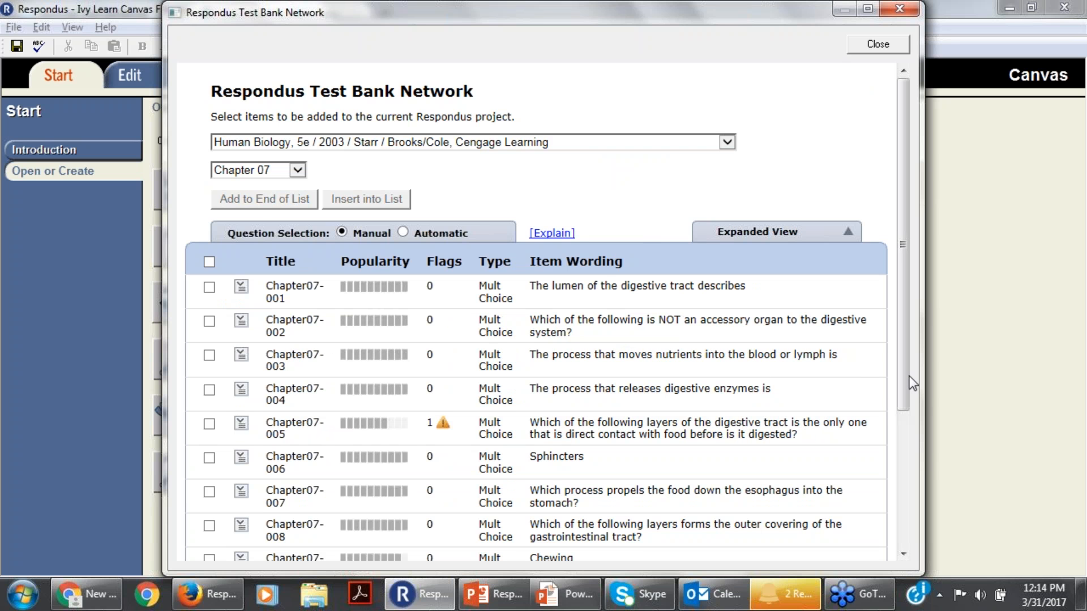
# Look over the Chapter 07 question list and the item ranges it can display.
pyautogui.moveTo(908, 378); pyautogui.dragTo(905, 510)
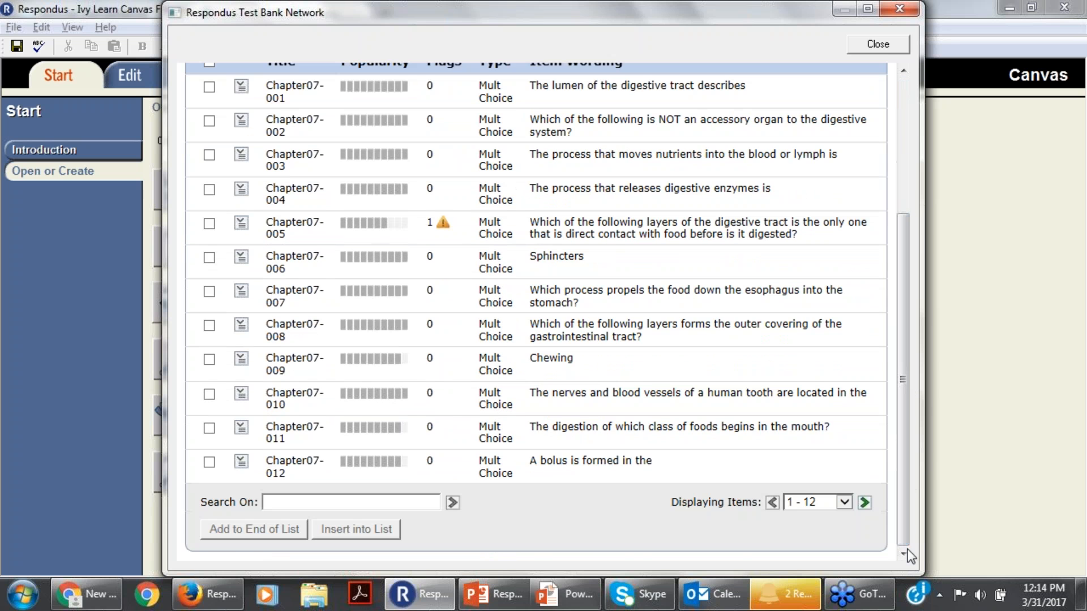
pyautogui.click(846, 503)
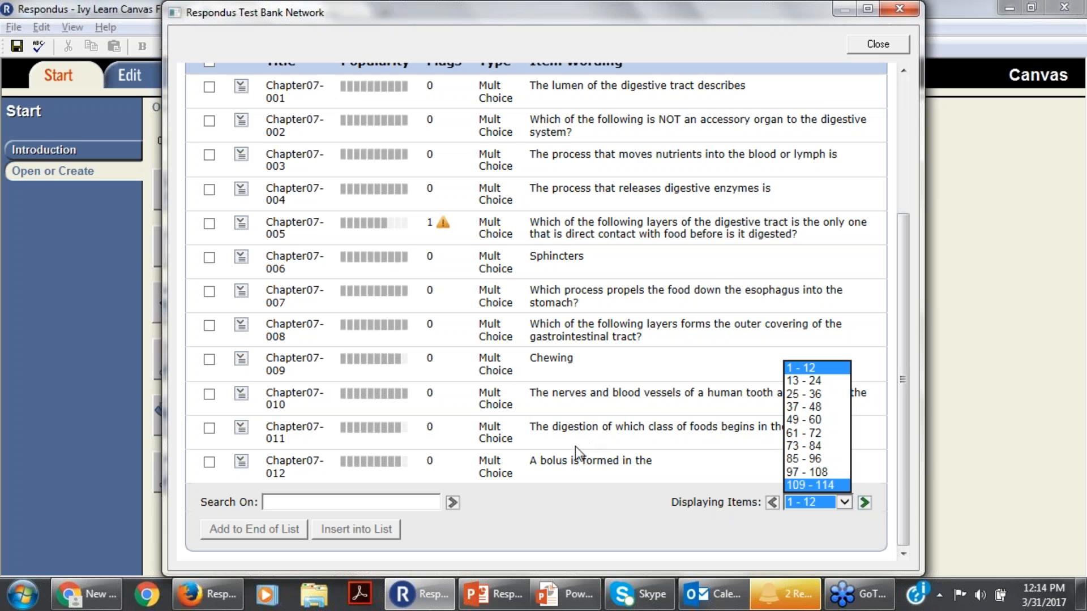
pyautogui.moveTo(906, 476); pyautogui.dragTo(911, 322)
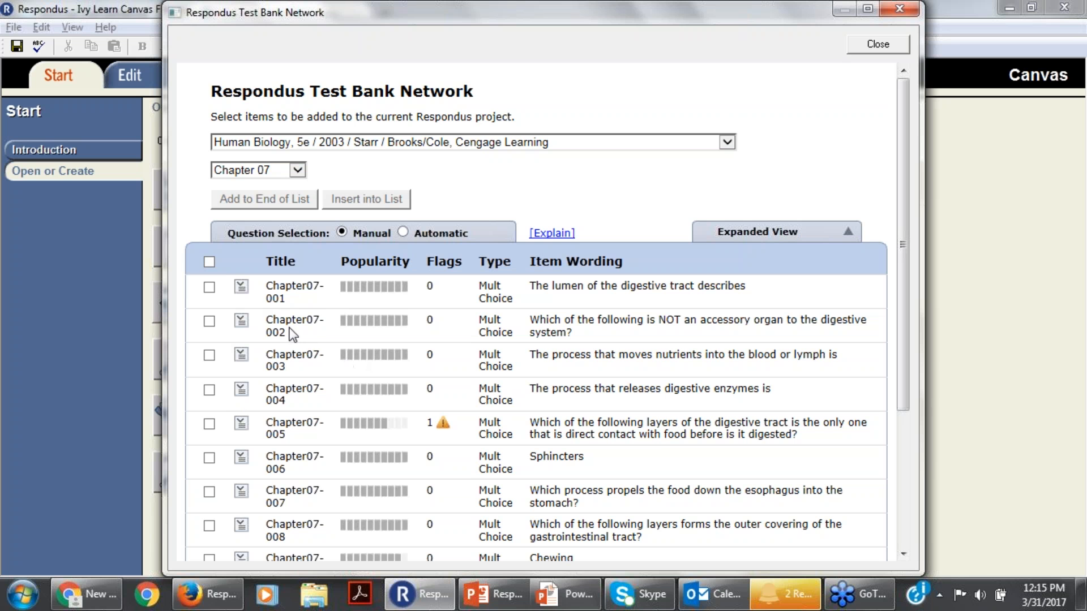
# Preview the Chapter 07 question about the lumen of the digestive tract and review the other actions available for it.
pyautogui.click(241, 289)
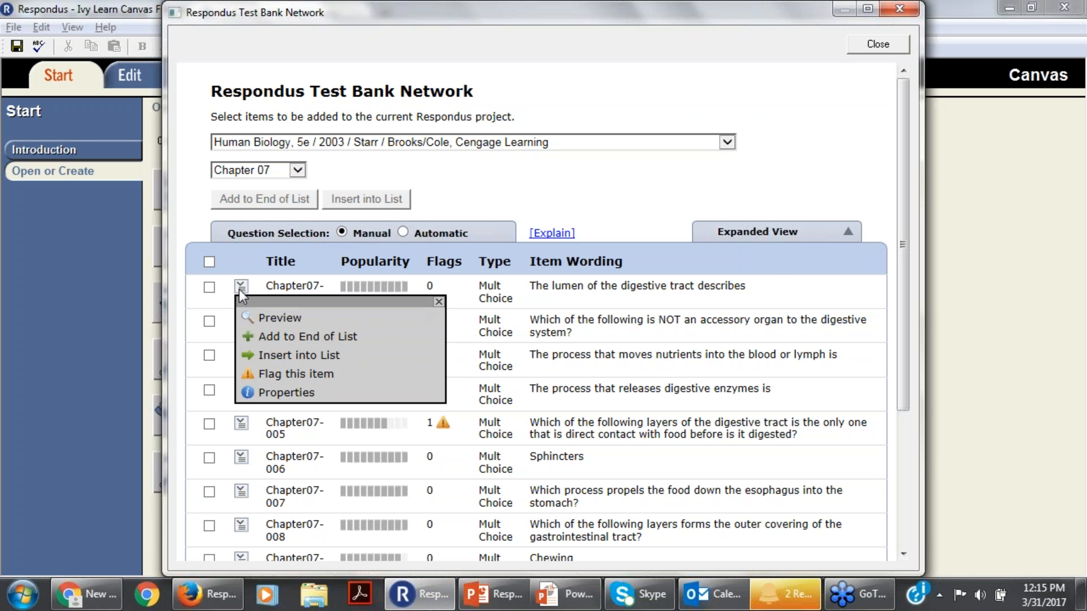
pyautogui.click(278, 319)
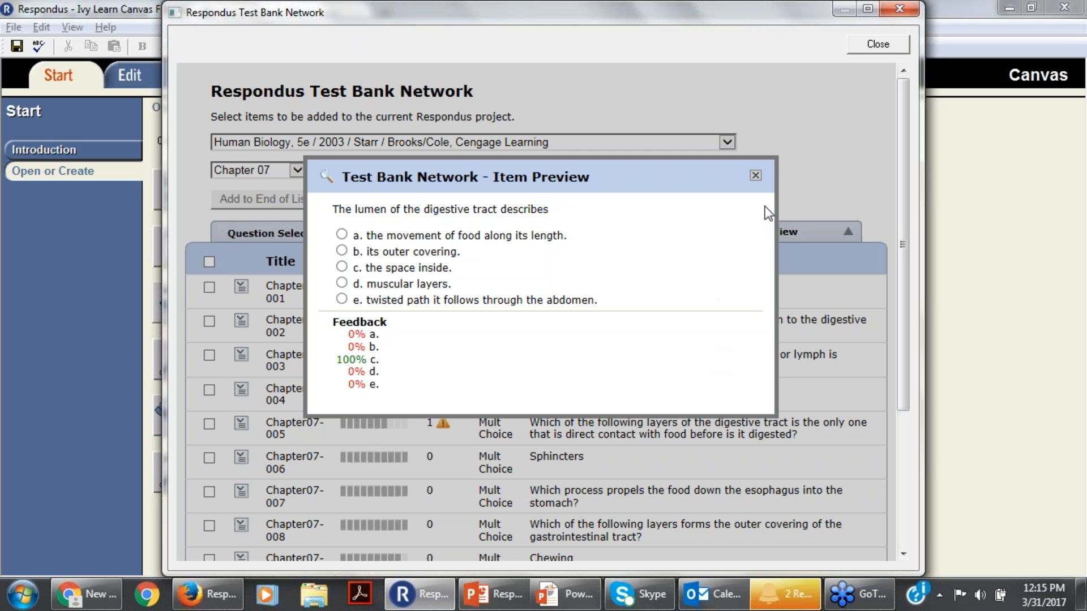
pyautogui.click(756, 176)
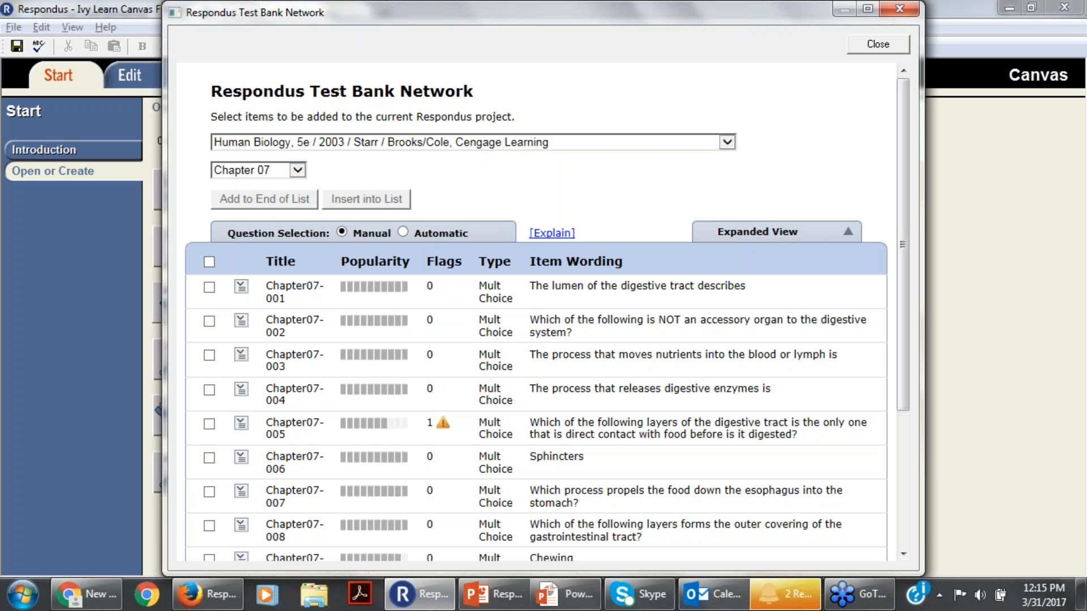
pyautogui.click(249, 286)
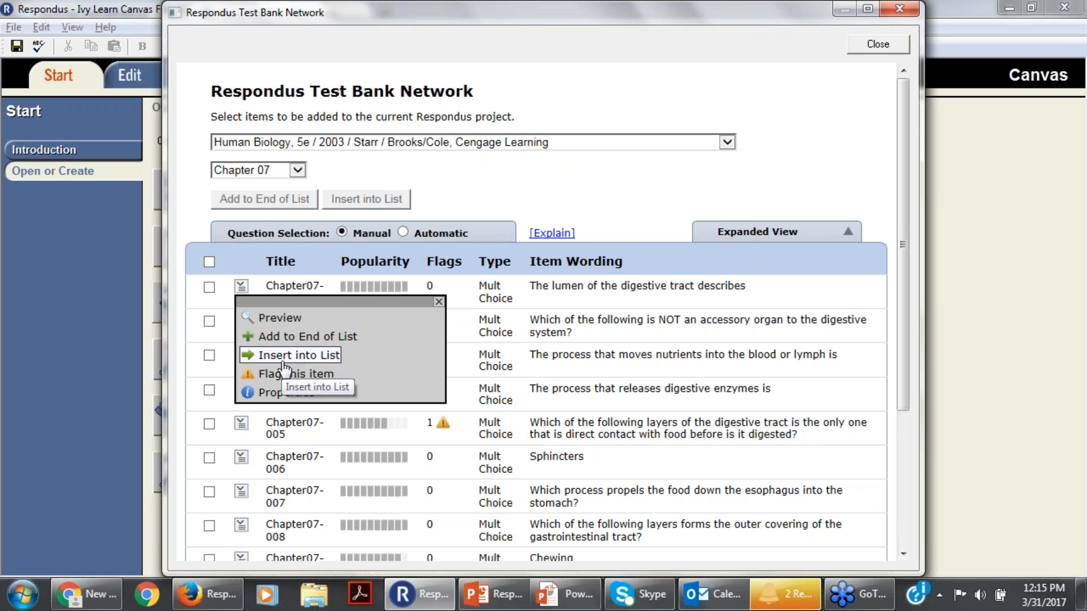
pyautogui.click(543, 177)
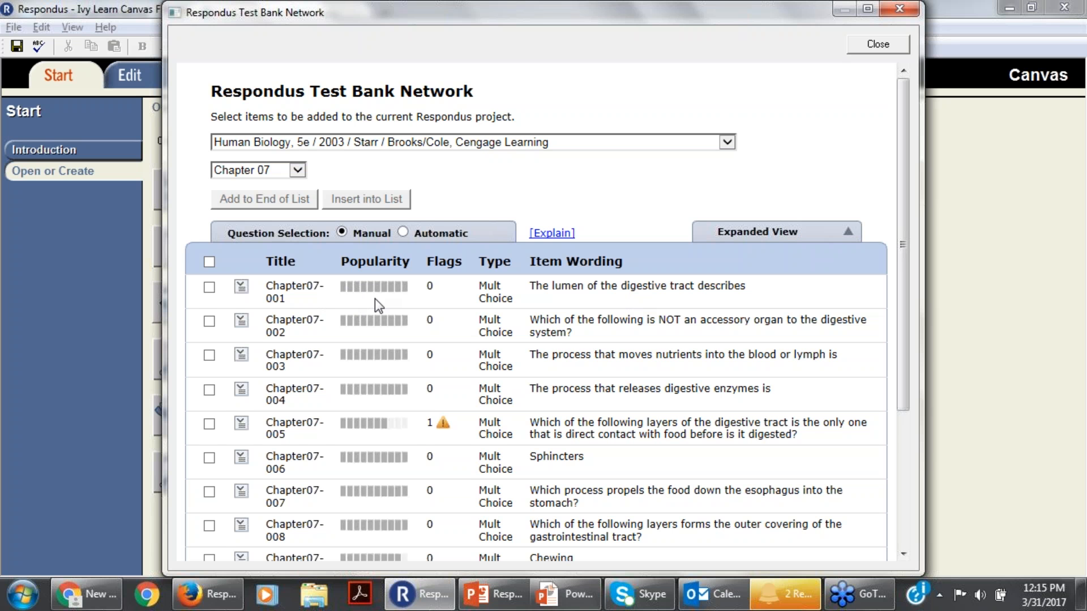
# Read the flag comments on question Chapter07-005, and add questions Chapter07-001, 003 and 006 to the end of the list.
pyautogui.click(209, 289)
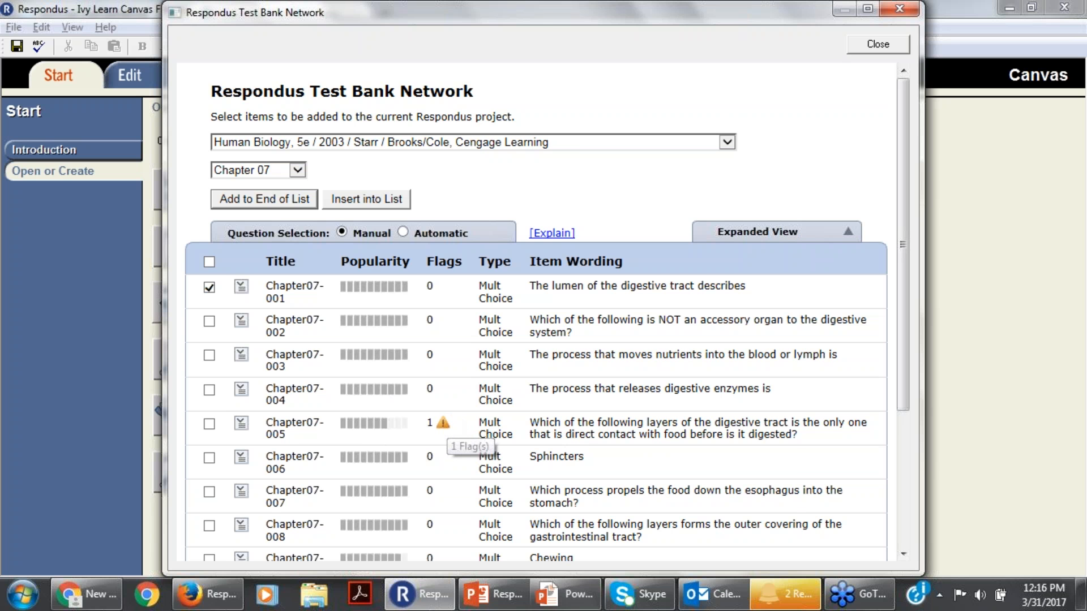
pyautogui.click(443, 424)
pyautogui.moveTo(904, 395); pyautogui.dragTo(899, 435)
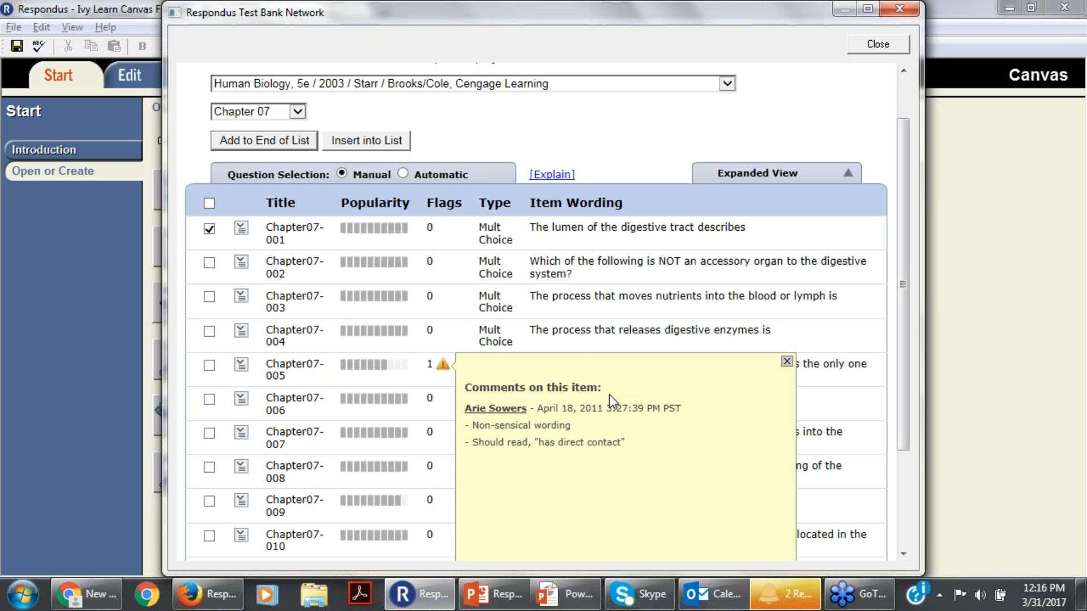
pyautogui.click(787, 362)
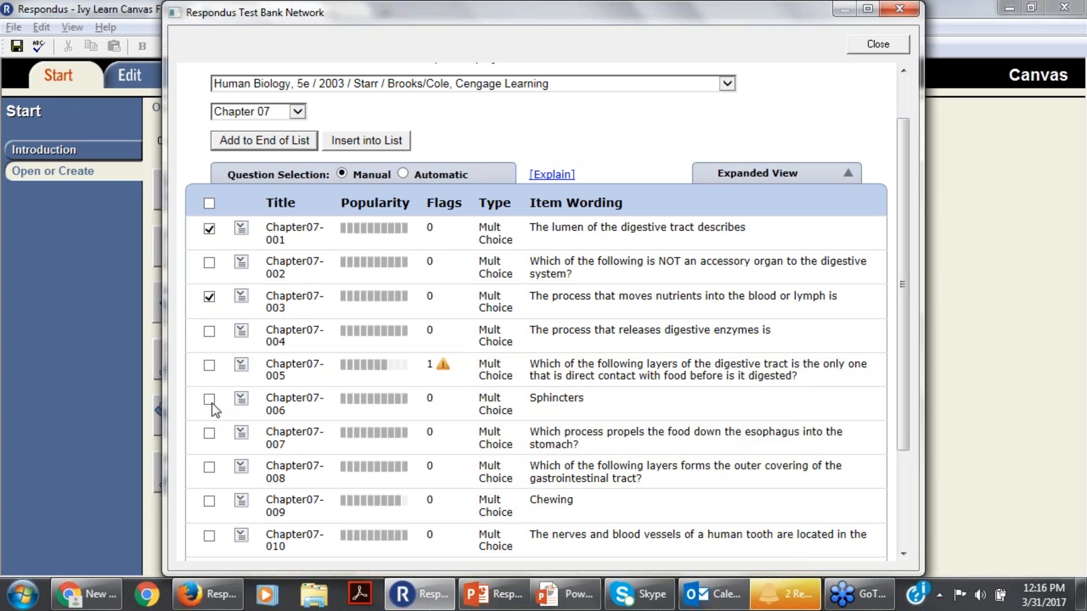
pyautogui.moveTo(898, 419); pyautogui.dragTo(919, 550)
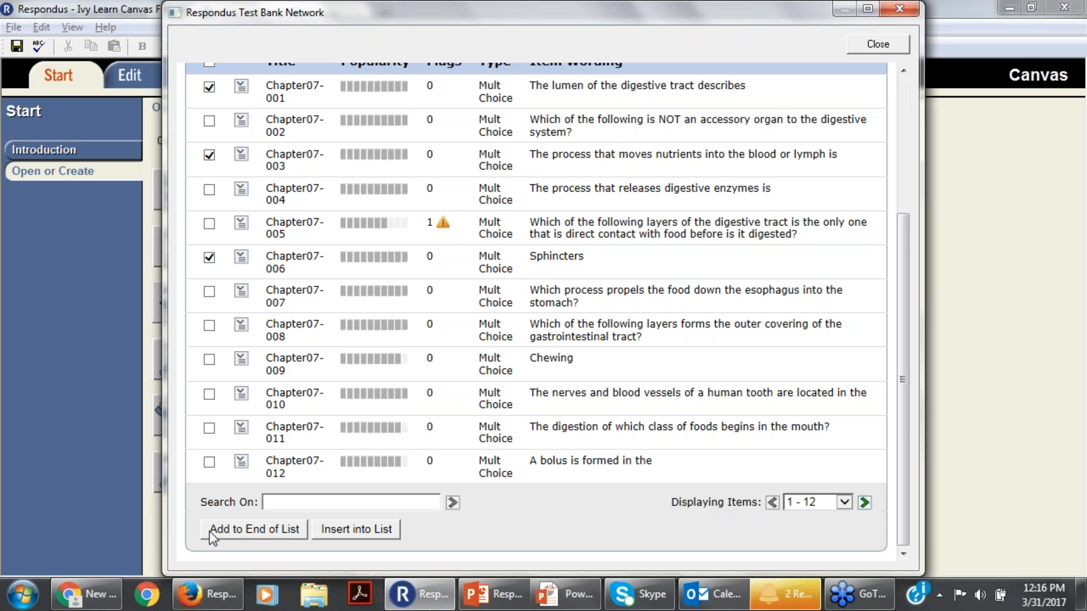
pyautogui.click(236, 532)
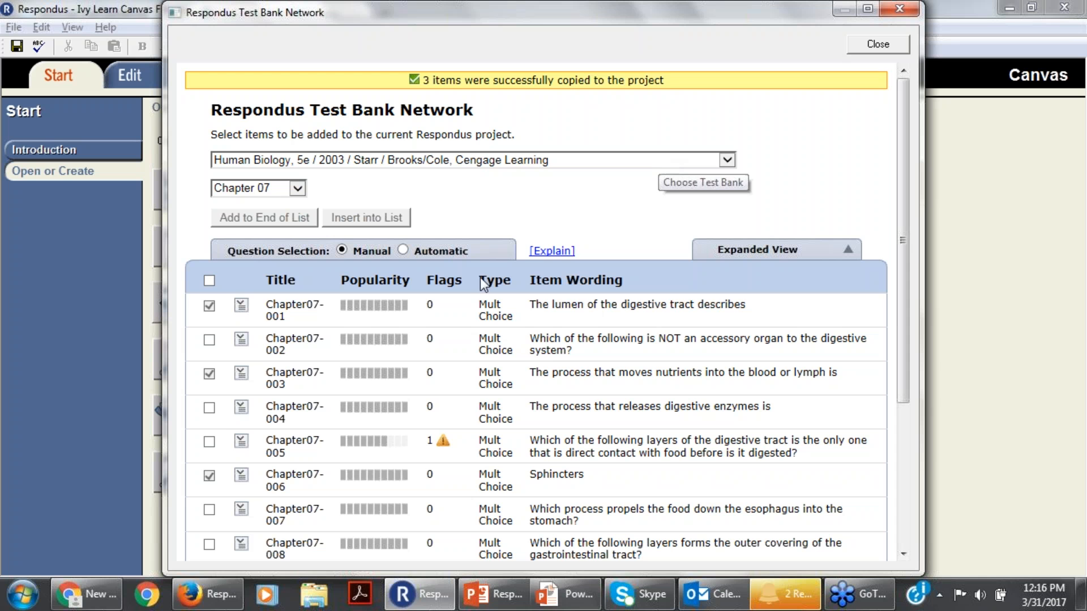
# Set automatic question selection to 5 multiple choice questions at 2 points each and 1 essay / short answer question at 5 points.
pyautogui.click(401, 249)
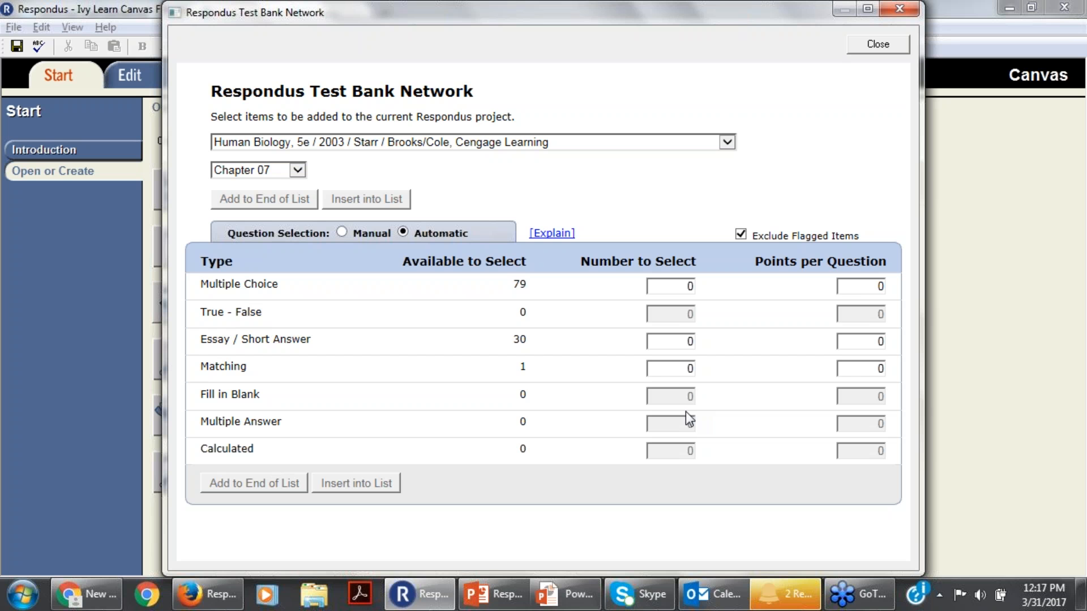
pyautogui.doubleClick(688, 286)
pyautogui.write('5')
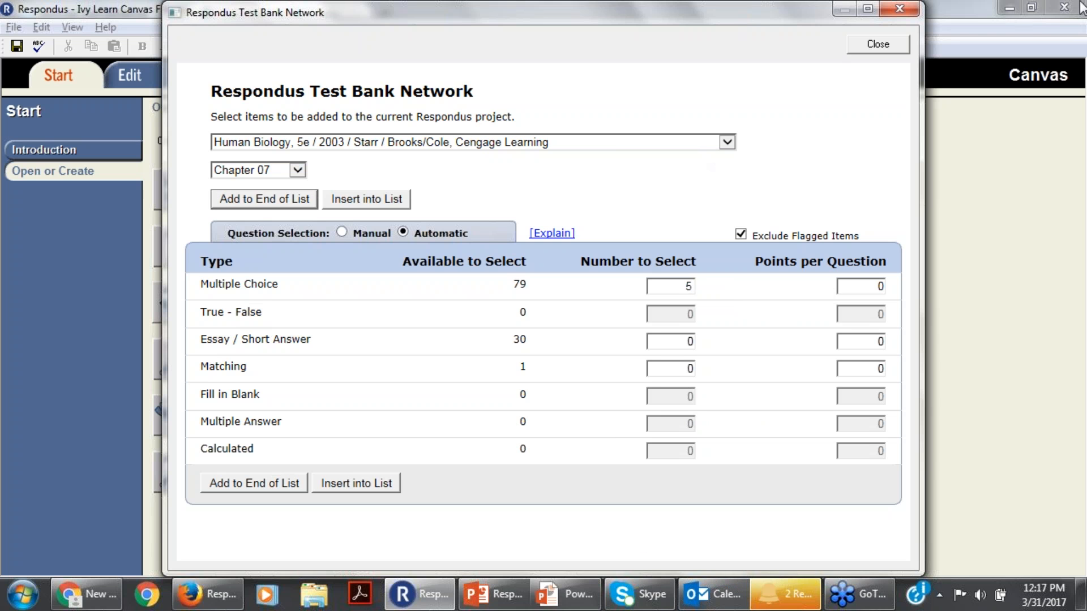
pyautogui.click(1019, 20)
pyautogui.doubleClick(878, 286)
pyautogui.write('2')
pyautogui.doubleClick(689, 342)
pyautogui.write('1')
pyautogui.doubleClick(875, 342)
pyautogui.write('5')
# Add the automatically selected questions to the end of the list and finish the Test Bank Network wizard.
pyautogui.click(240, 482)
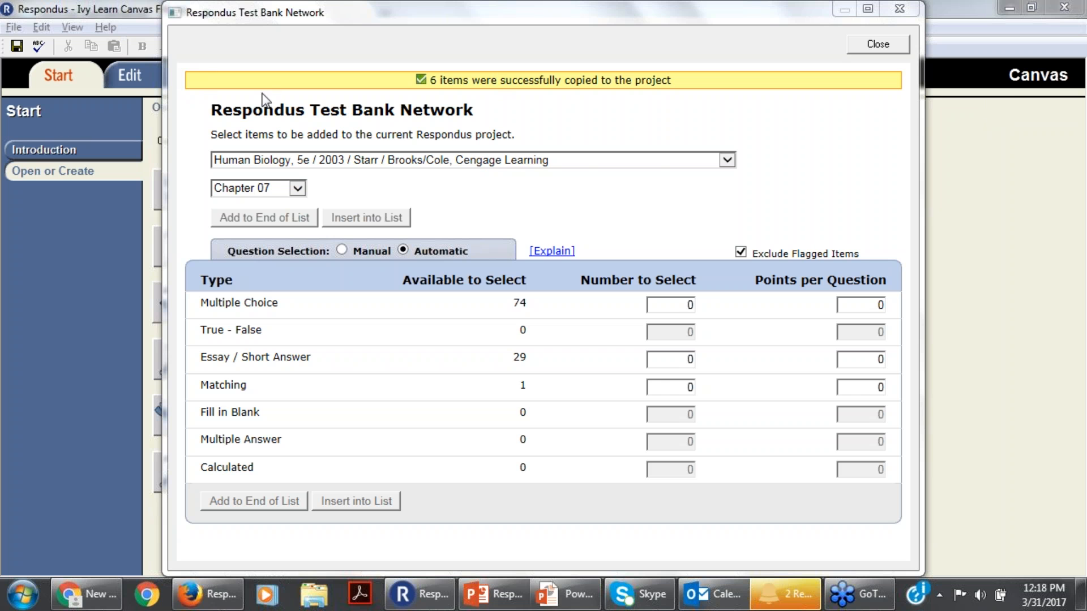
pyautogui.click(877, 44)
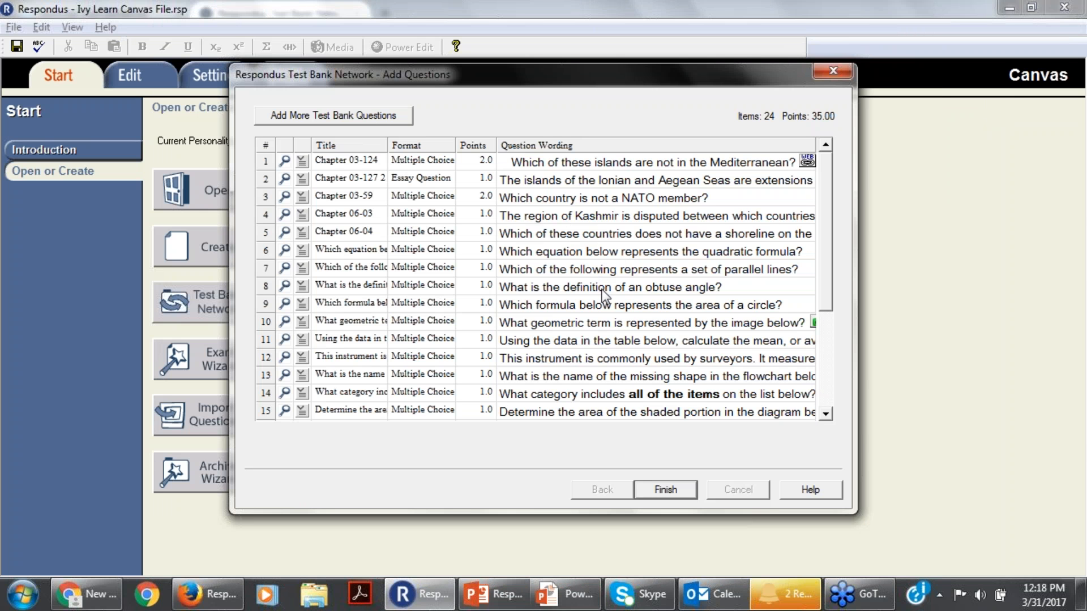
pyautogui.click(666, 494)
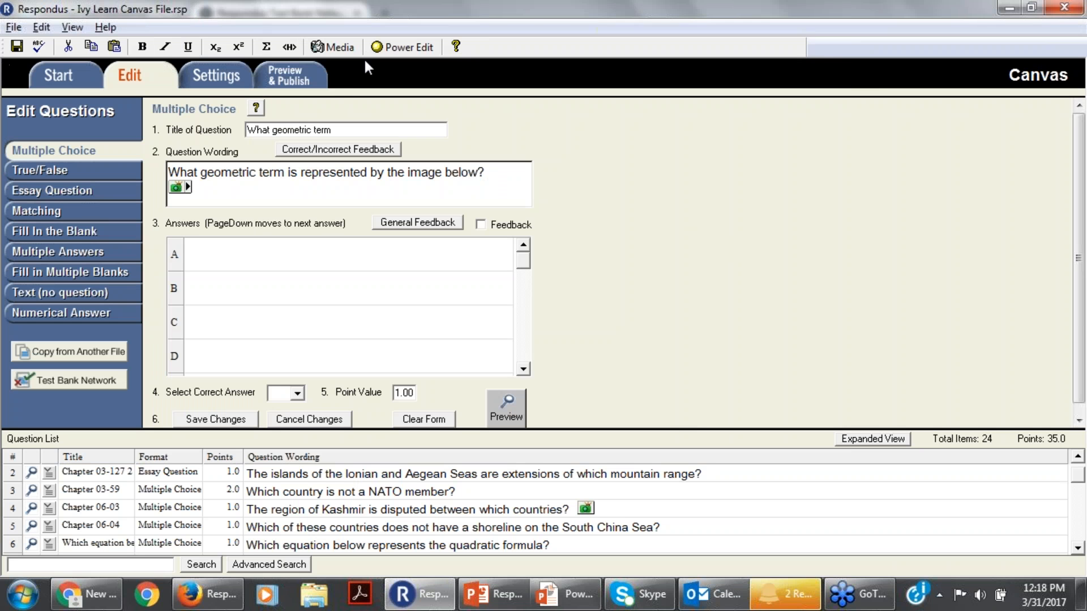
# Review the question group options without adding a set, and look over the Canvas quiz settings.
pyautogui.click(220, 74)
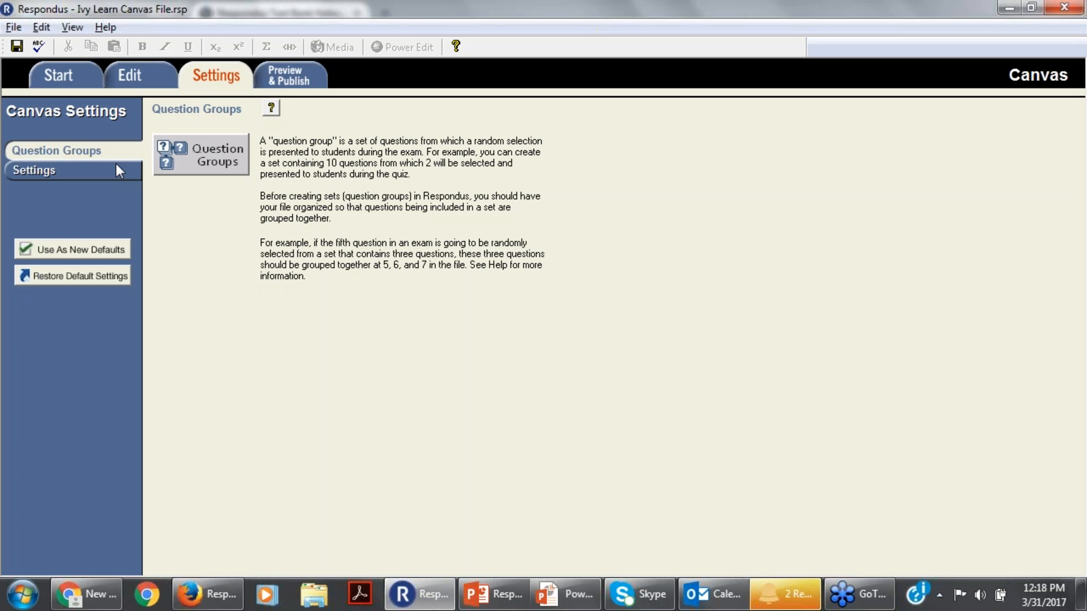
pyautogui.click(193, 166)
pyautogui.moveTo(713, 594)
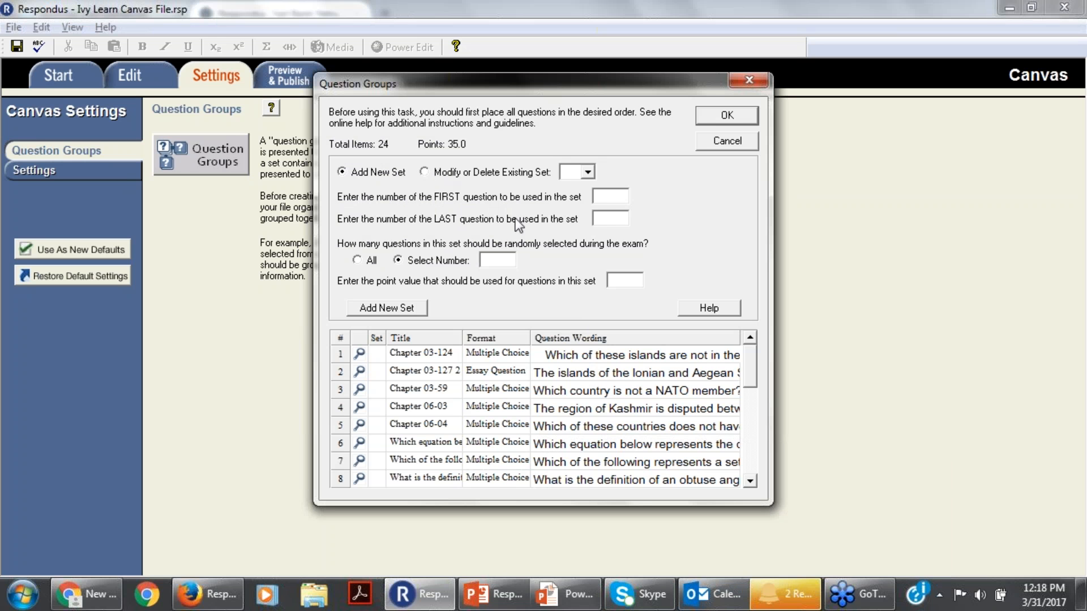
pyautogui.click(619, 196)
pyautogui.click(615, 222)
pyautogui.click(727, 144)
pyautogui.click(17, 165)
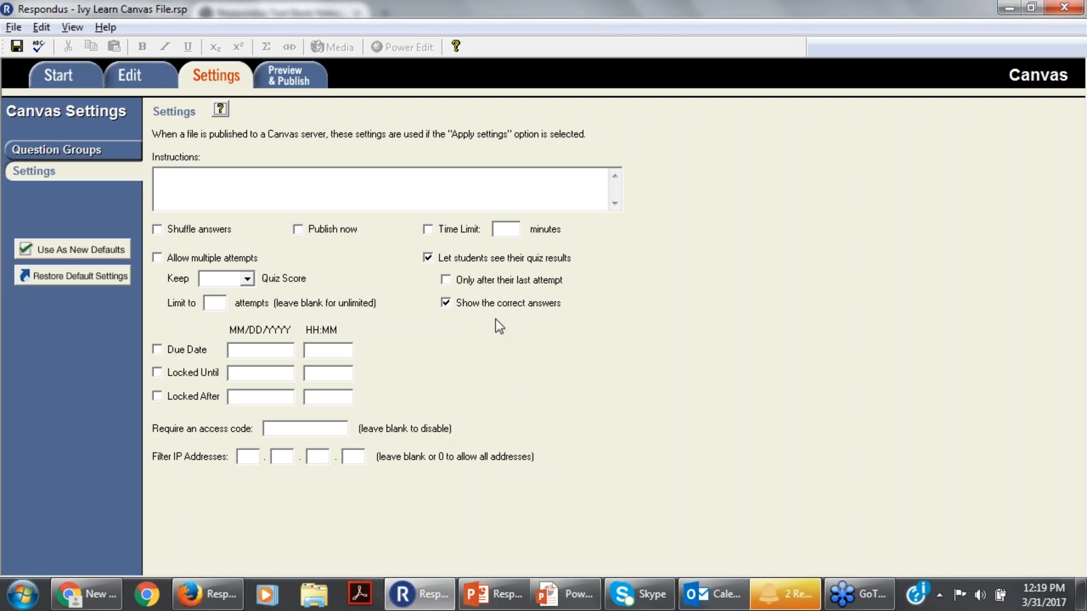
# Return to question editing and try to save the "What geometric term" question.
pyautogui.click(131, 80)
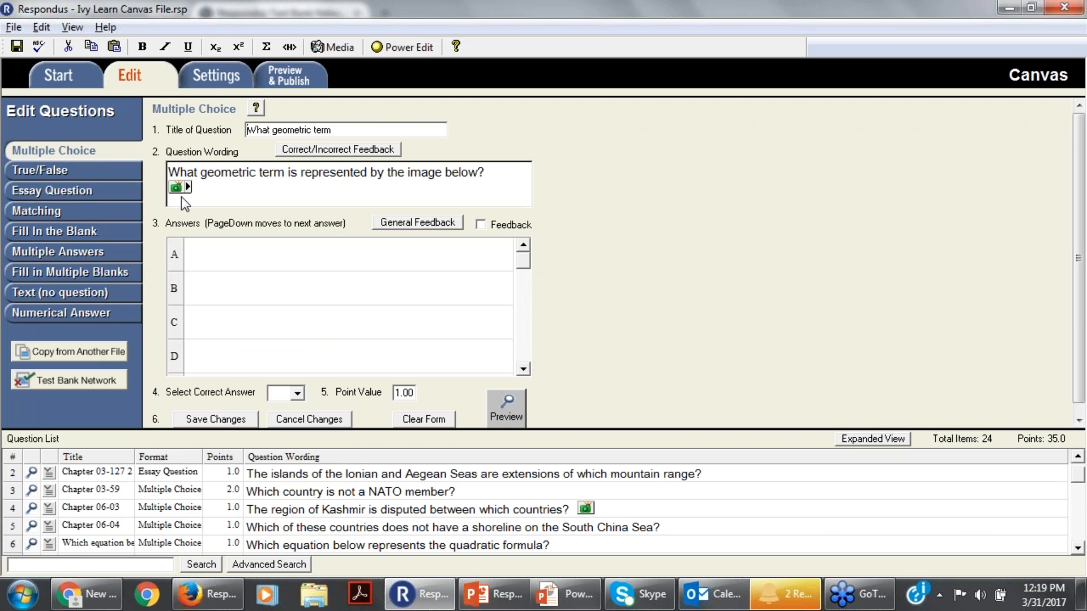
pyautogui.moveTo(1075, 473)
pyautogui.mouseDown()
pyautogui.moveTo(1079, 517)
pyautogui.moveTo(1077, 474)
pyautogui.mouseUp()
pyautogui.moveTo(240, 194); pyautogui.dragTo(104, 132)
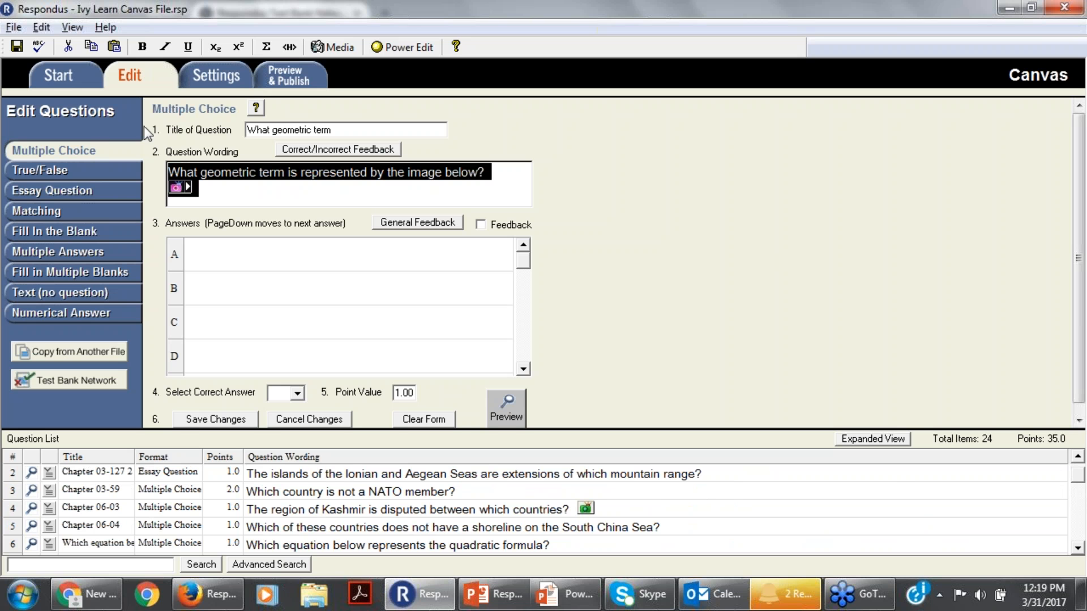
pyautogui.click(185, 422)
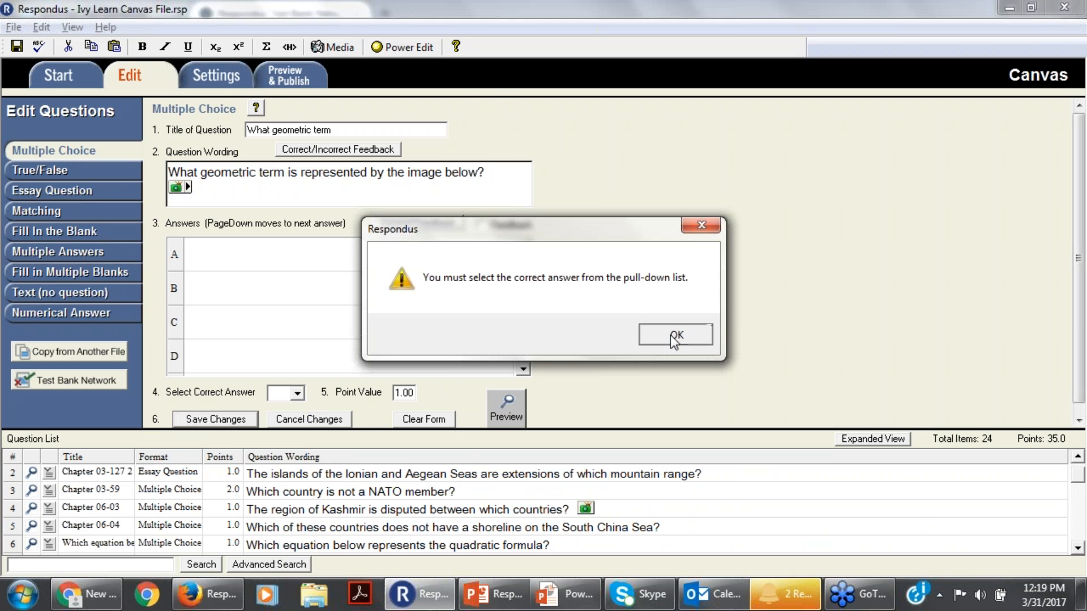
pyautogui.click(669, 335)
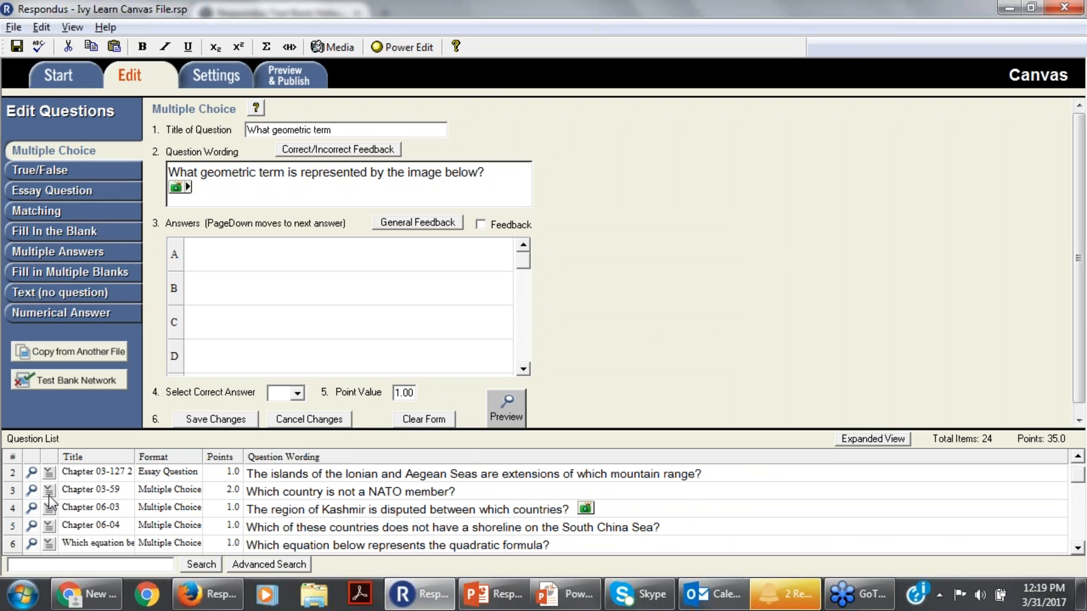
# Preview the essay question about the islands of the Ionian and Aegean Seas, and close the preview.
pyautogui.rightClick(48, 477)
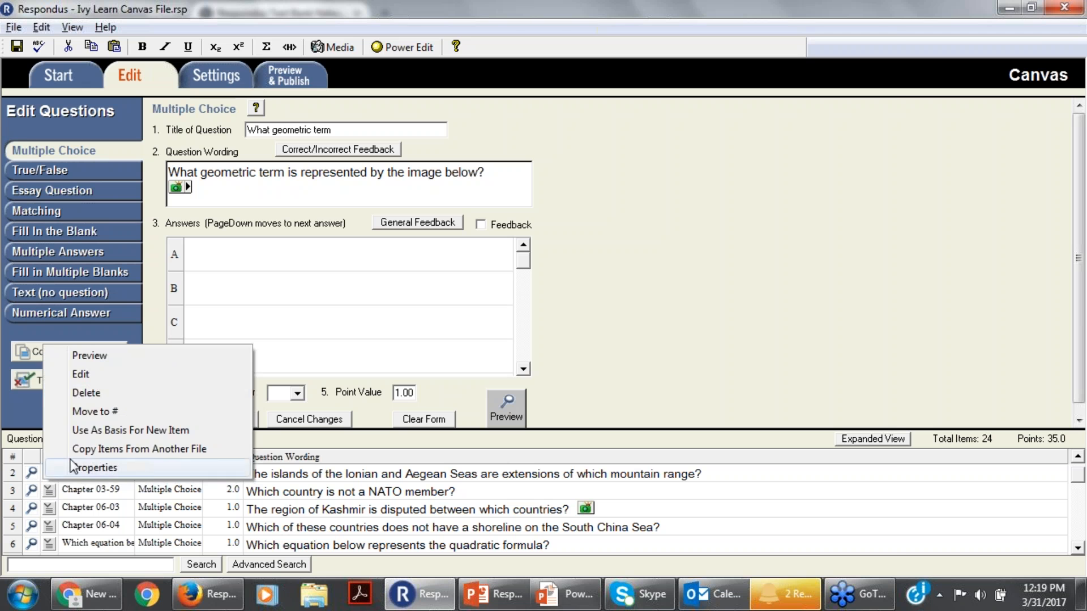
pyautogui.click(95, 356)
pyautogui.click(872, 6)
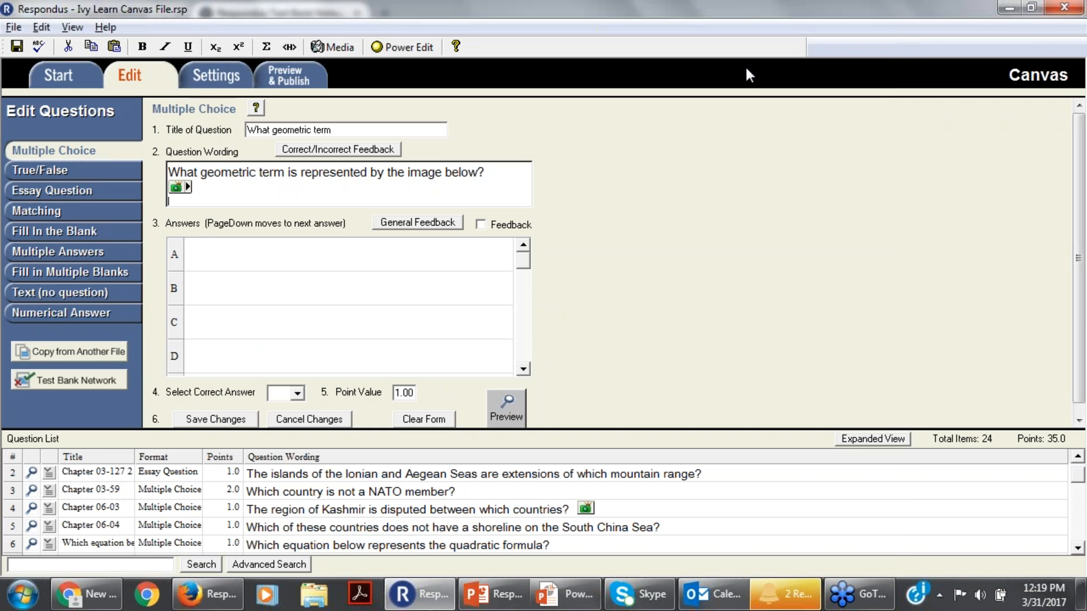
# Look over the True/False and Matching question forms and return to the Multiple Choice form.
pyautogui.click(57, 176)
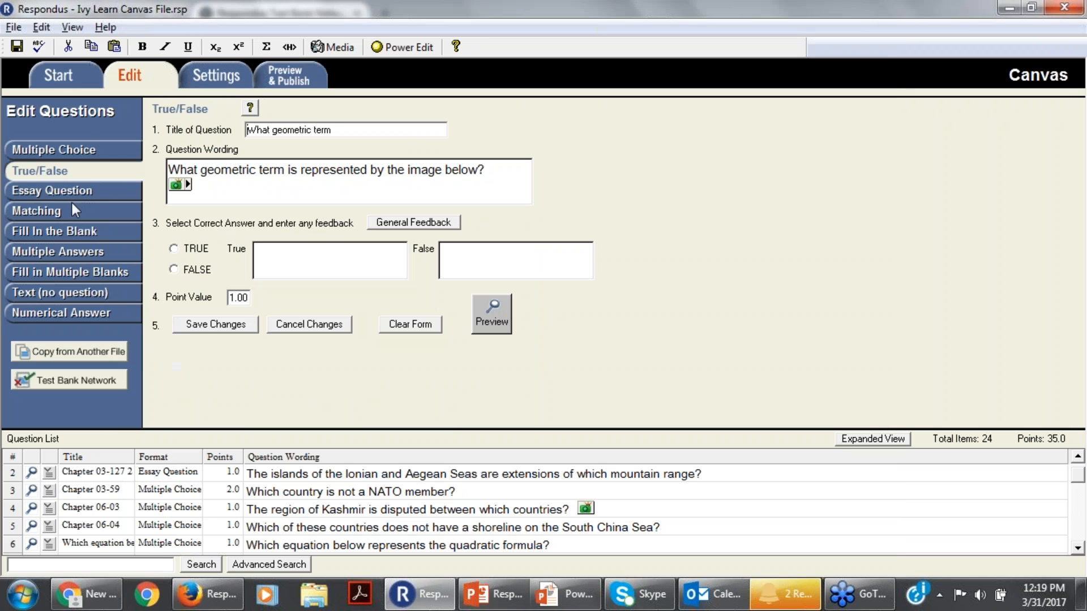
pyautogui.click(67, 213)
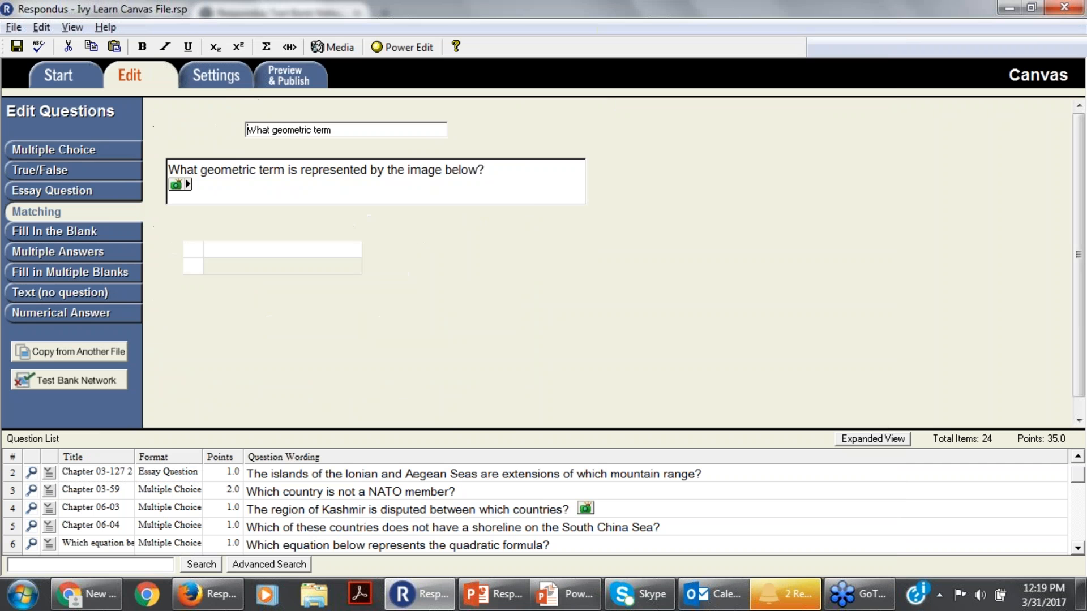
pyautogui.click(90, 147)
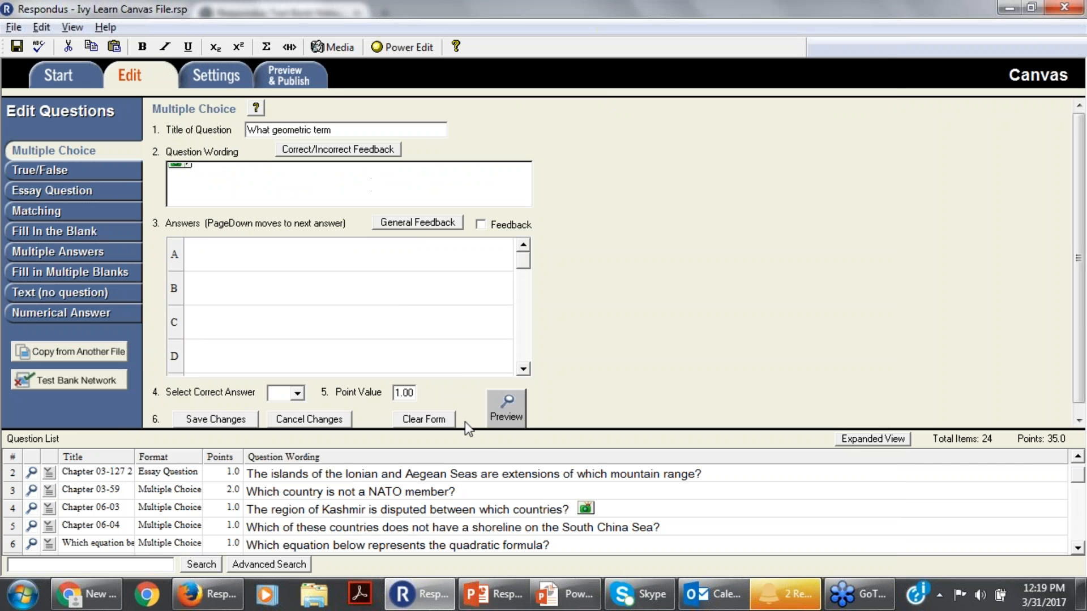
# Clear the multiple choice form and enter the question wording "What type of dog is this".
pyautogui.click(440, 424)
pyautogui.click(193, 185)
pyautogui.write('What ')
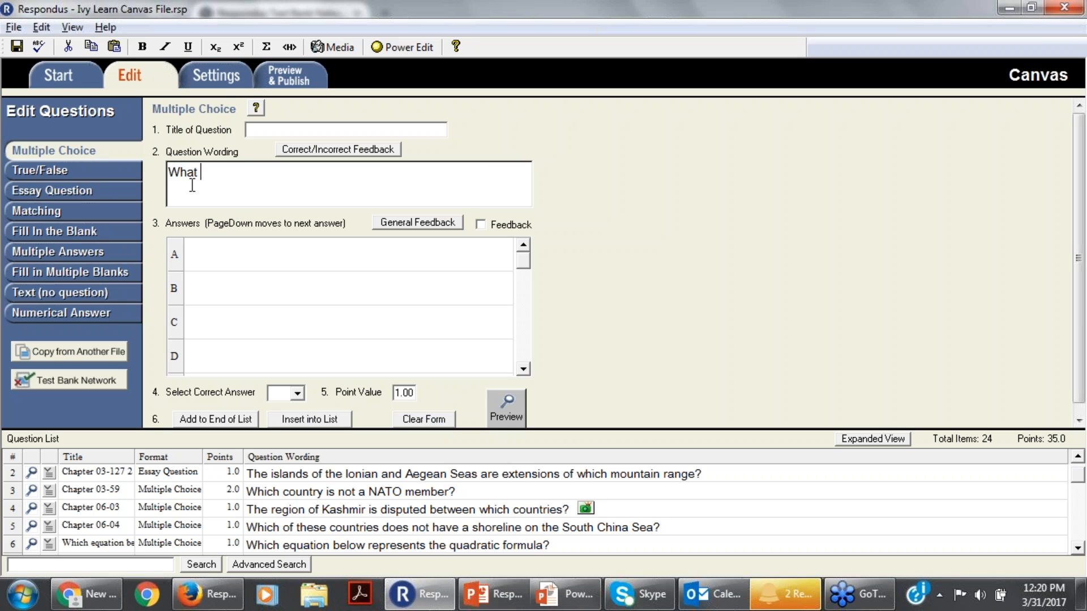
pyautogui.write('Type')
pyautogui.press('BackSpace')
pyautogui.press('BackSpace')
pyautogui.press('BackSpace')
pyautogui.press('BackSpace')
pyautogui.write('type of dog is this')
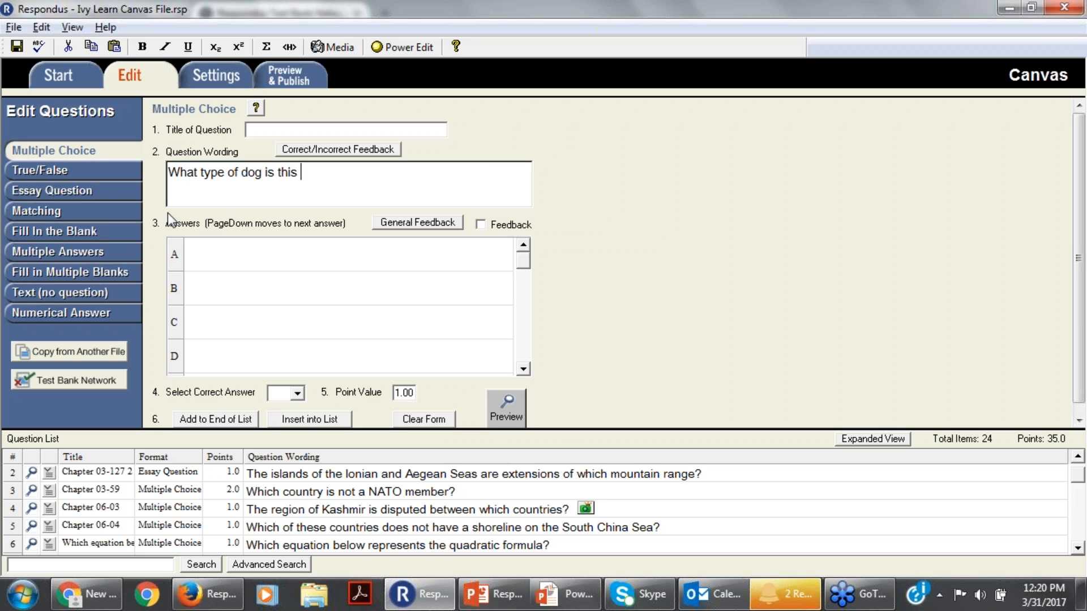
# Enter "golden retriever" as answer A of the dog question.
pyautogui.click(252, 262)
pyautogui.write('golden retriver')
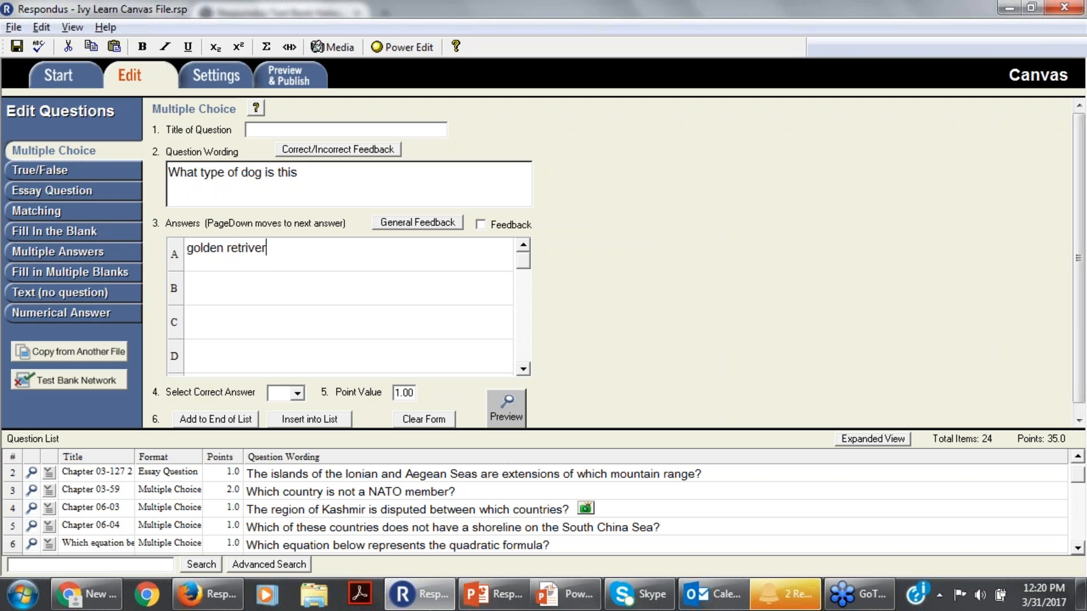
pyautogui.click(250, 250)
pyautogui.write('e')
# Enter "sheltie" as answer B and "pub" as answer C of the dog question.
pyautogui.press('pagedown')
pyautogui.write('She')
pyautogui.press('BackSpace')
pyautogui.press('BackSpace')
pyautogui.press('BackSpace')
pyautogui.write('sheltie')
pyautogui.click(212, 323)
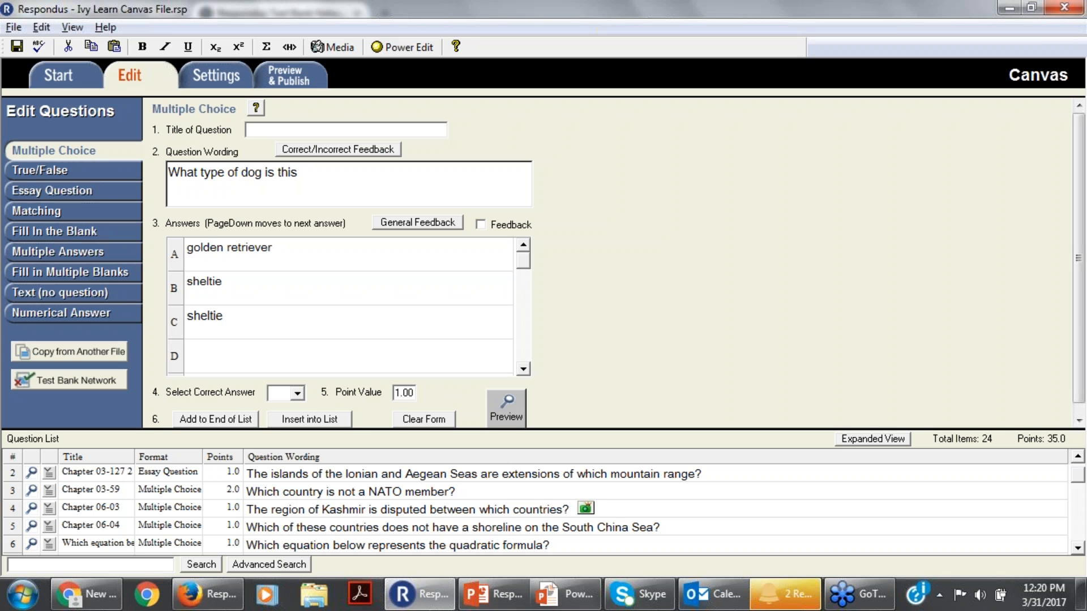
pyautogui.write('pub')
# Try a square root template in the Equation Editor for the question wording, and discard the equation.
pyautogui.click(306, 170)
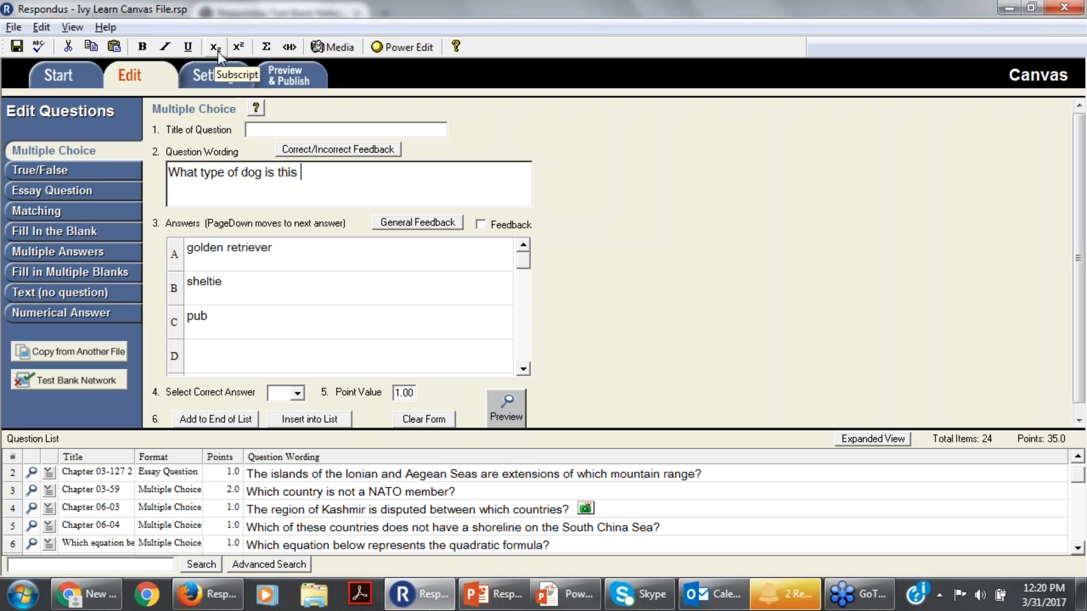
pyautogui.click(265, 48)
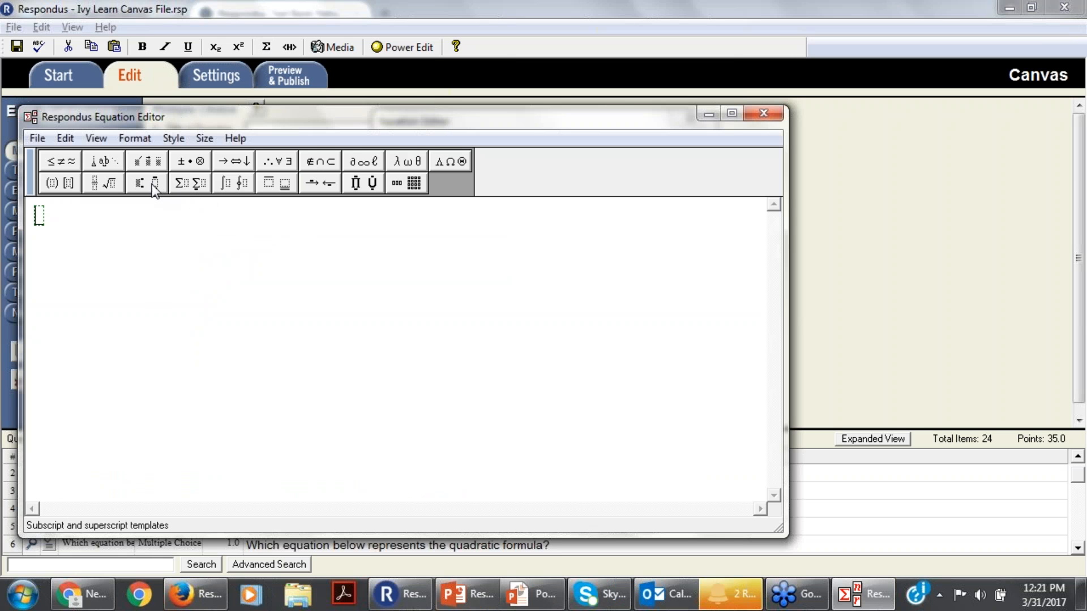
pyautogui.click(103, 183)
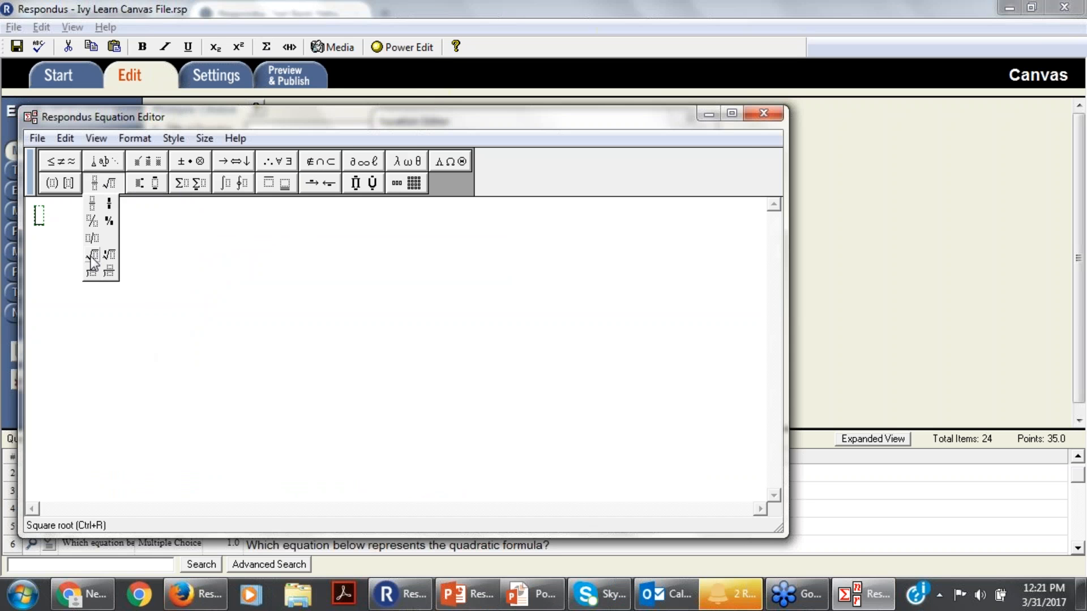
pyautogui.click(92, 256)
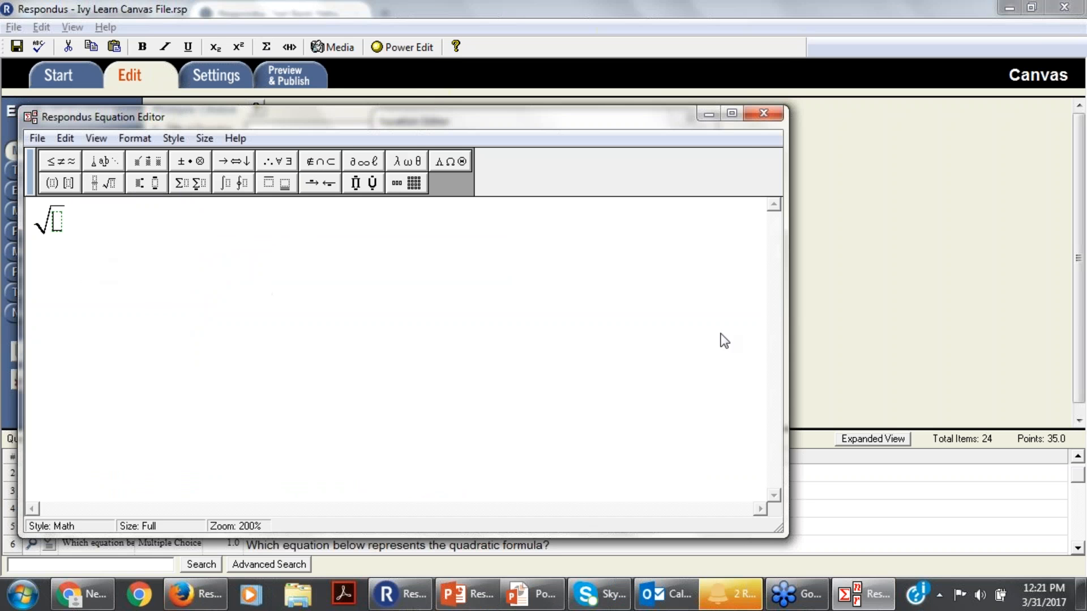
pyautogui.click(766, 111)
pyautogui.click(669, 177)
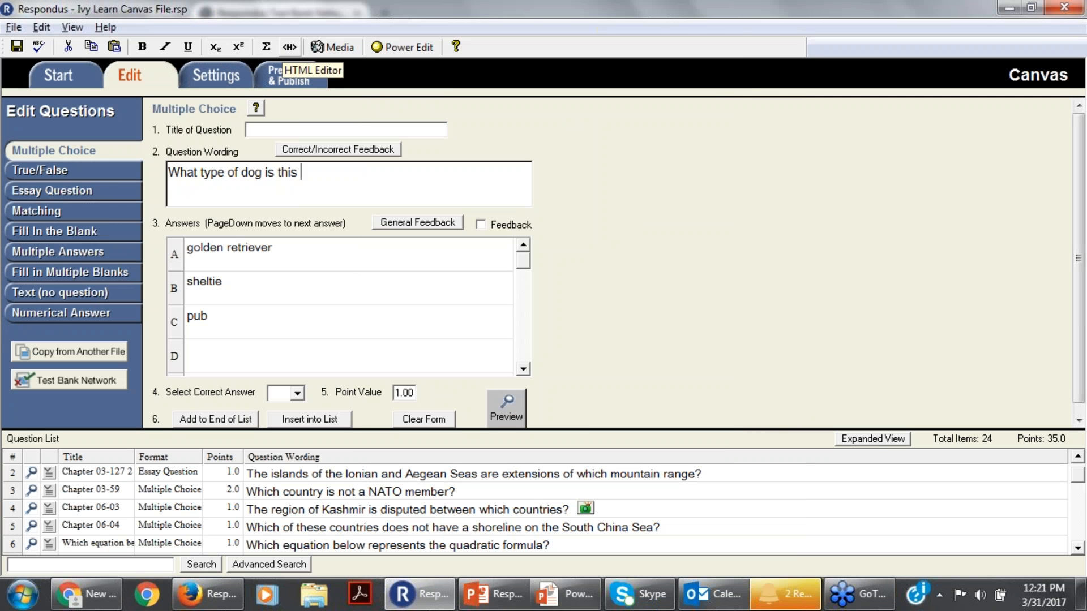
# Look at the raw HTML editor and the opening page of the Media Wizard, closing each without inserting anything.
pyautogui.click(289, 48)
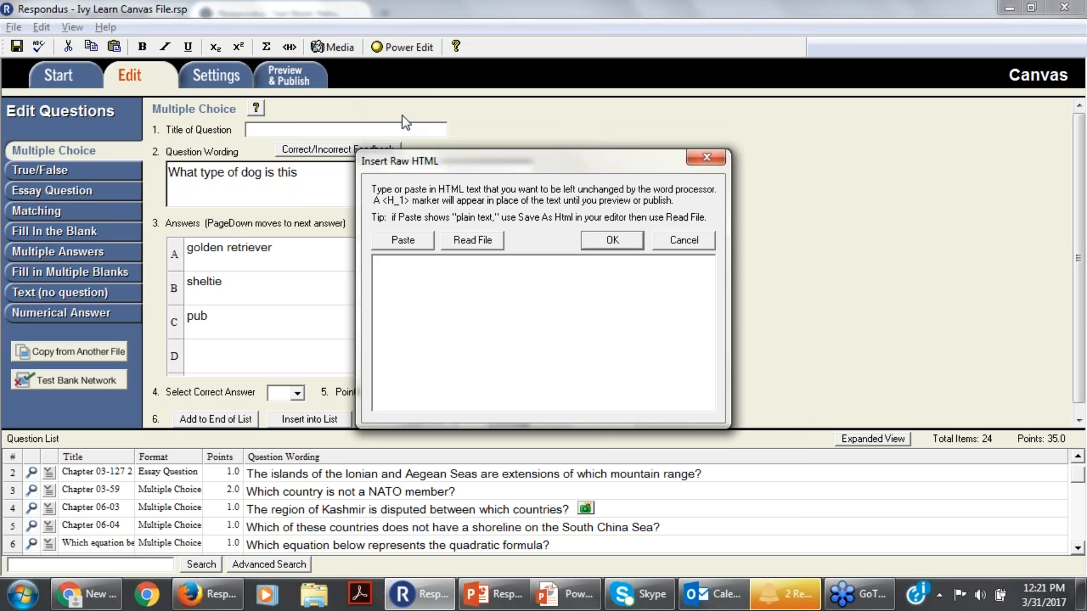
pyautogui.click(719, 163)
pyautogui.click(333, 47)
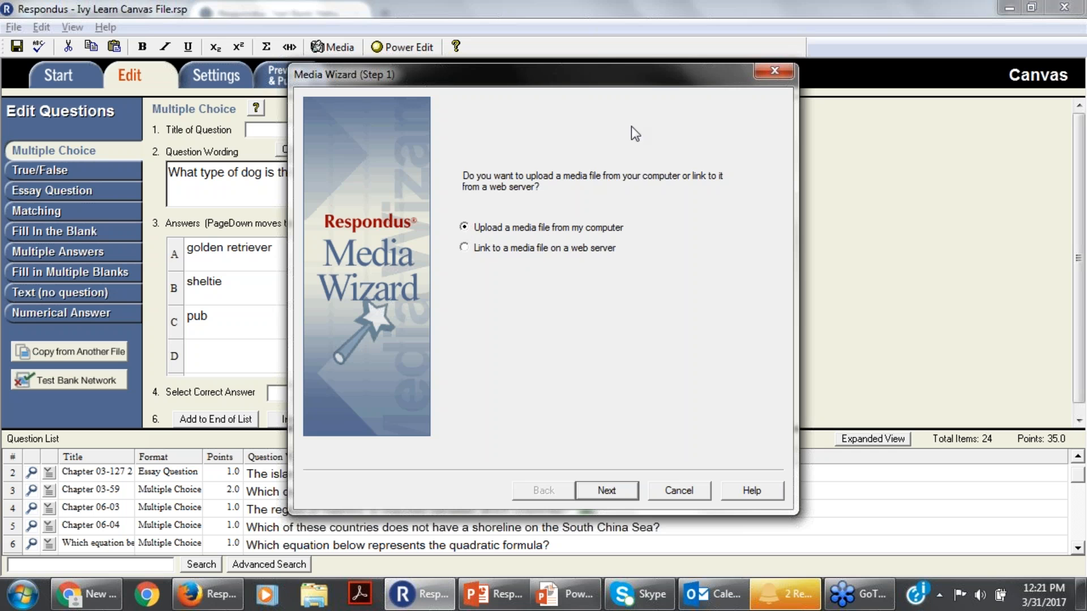
pyautogui.moveTo(638, 80); pyautogui.dragTo(612, 100)
pyautogui.press('Escape')
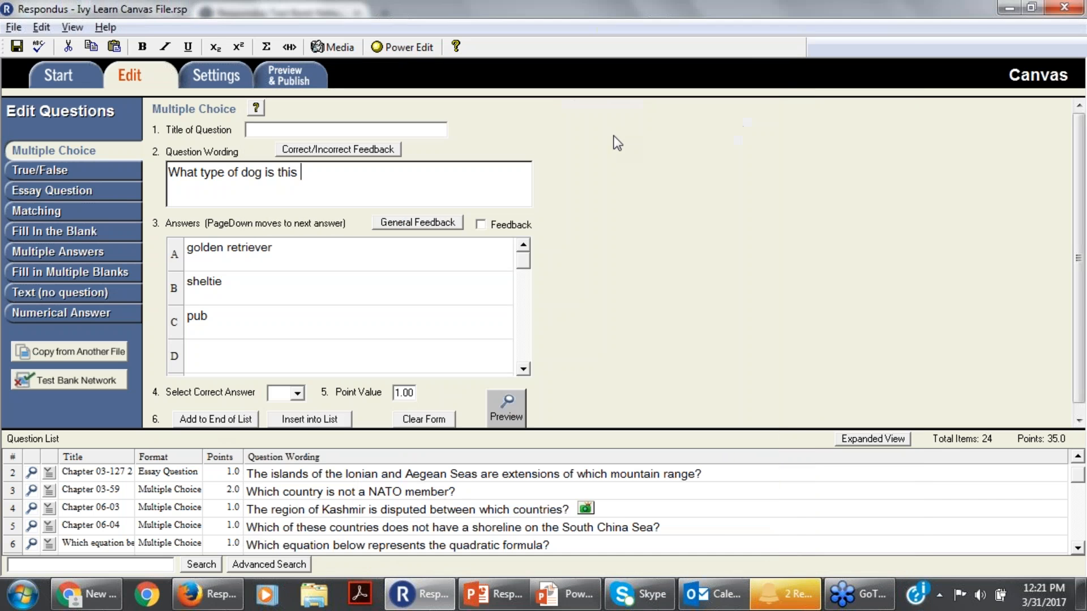
# Start the Media Wizard to upload an image from the computer into the question wording, and browse for the file.
pyautogui.click(333, 48)
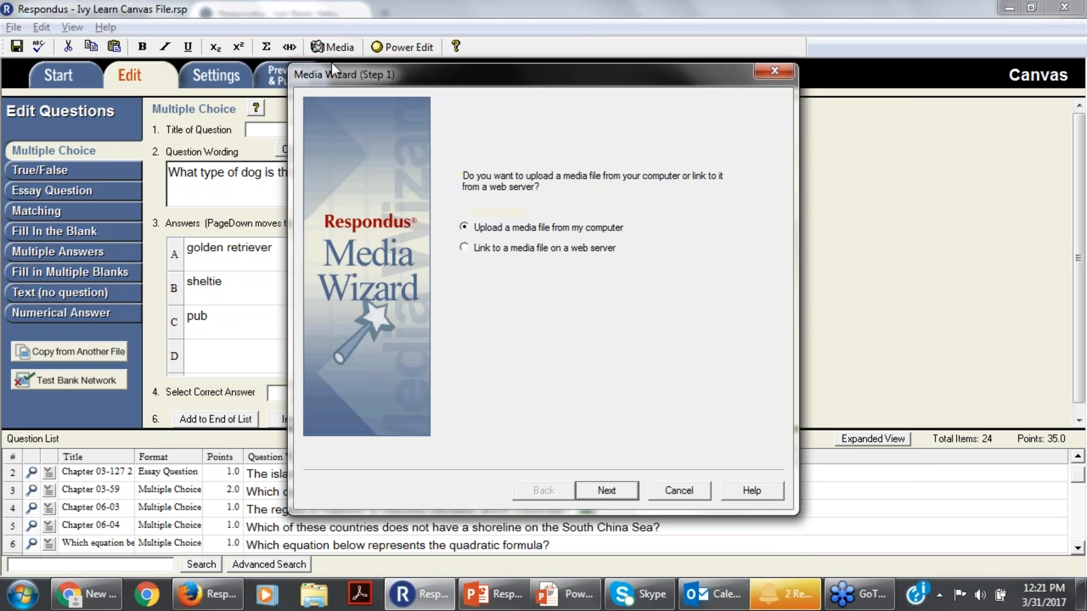
pyautogui.click(605, 490)
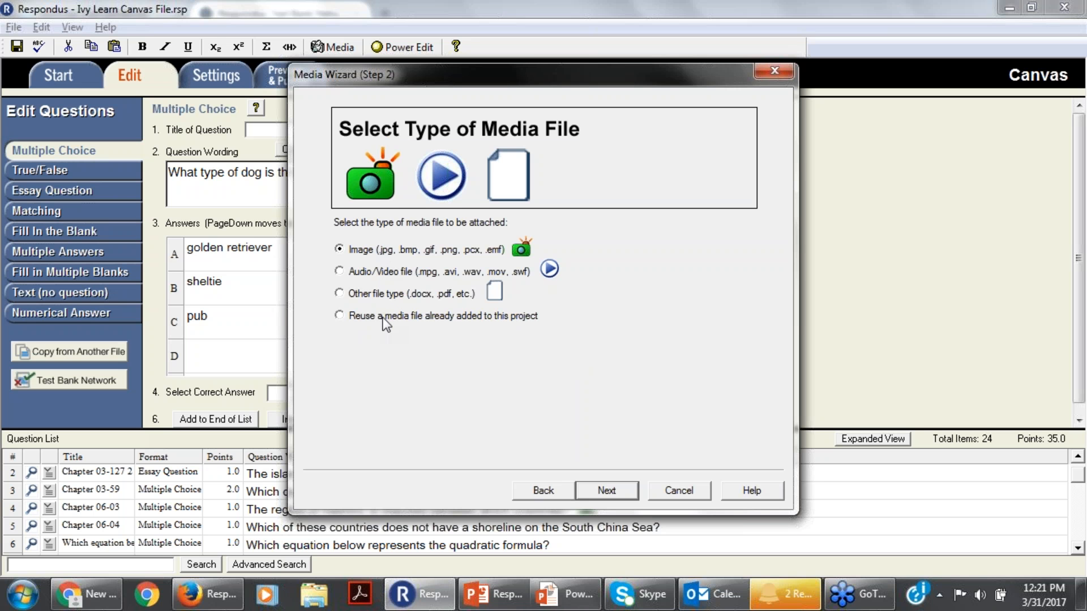
pyautogui.click(606, 490)
pyautogui.click(664, 257)
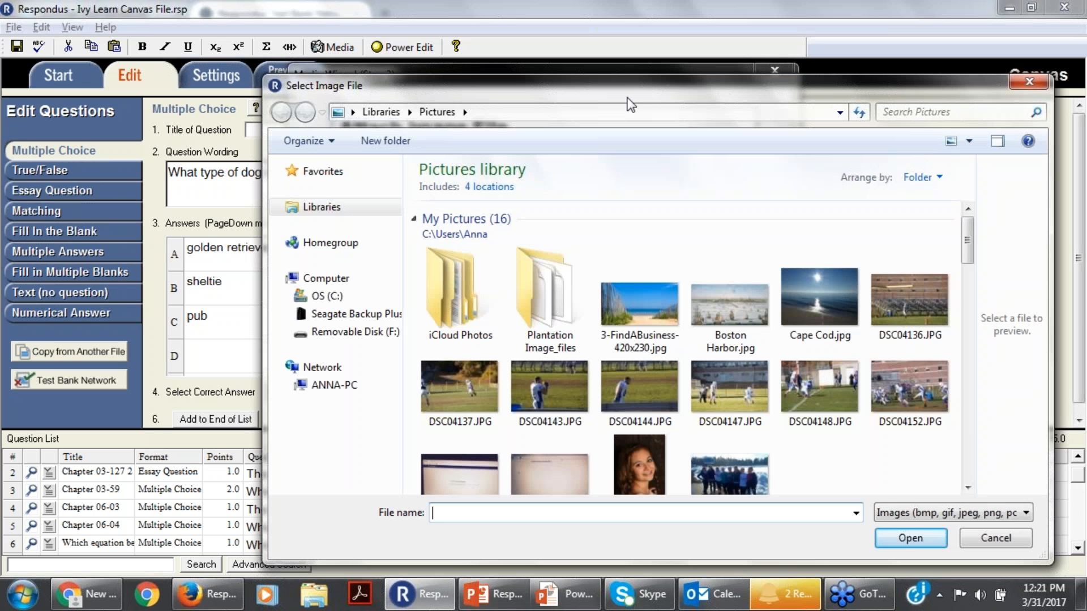
# Select bridget.jpg from the Desktop as the image file to attach.
pyautogui.click(374, 112)
pyautogui.click(354, 112)
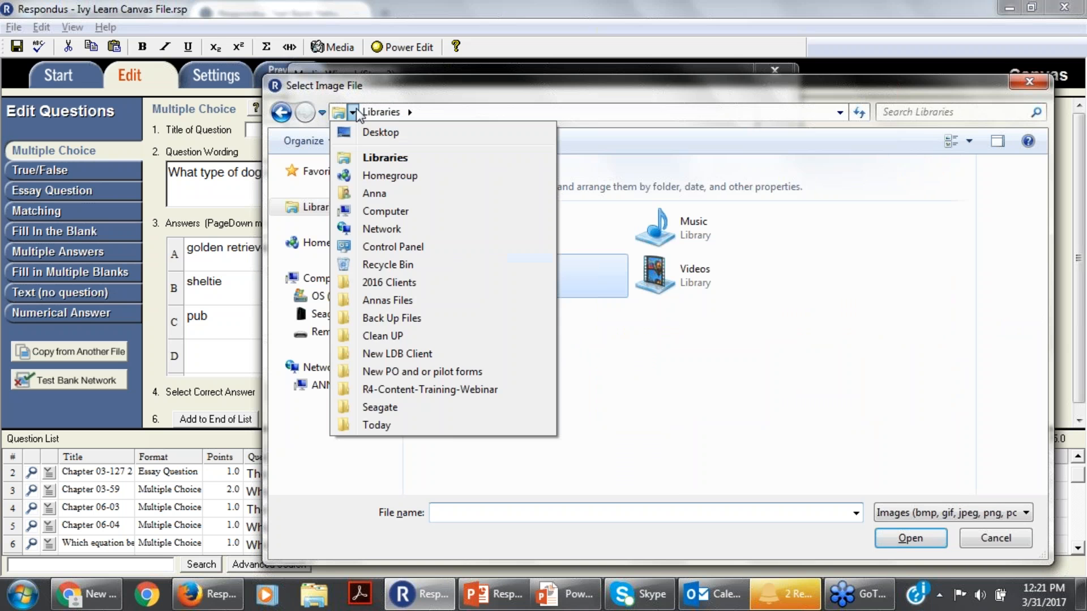
pyautogui.click(359, 132)
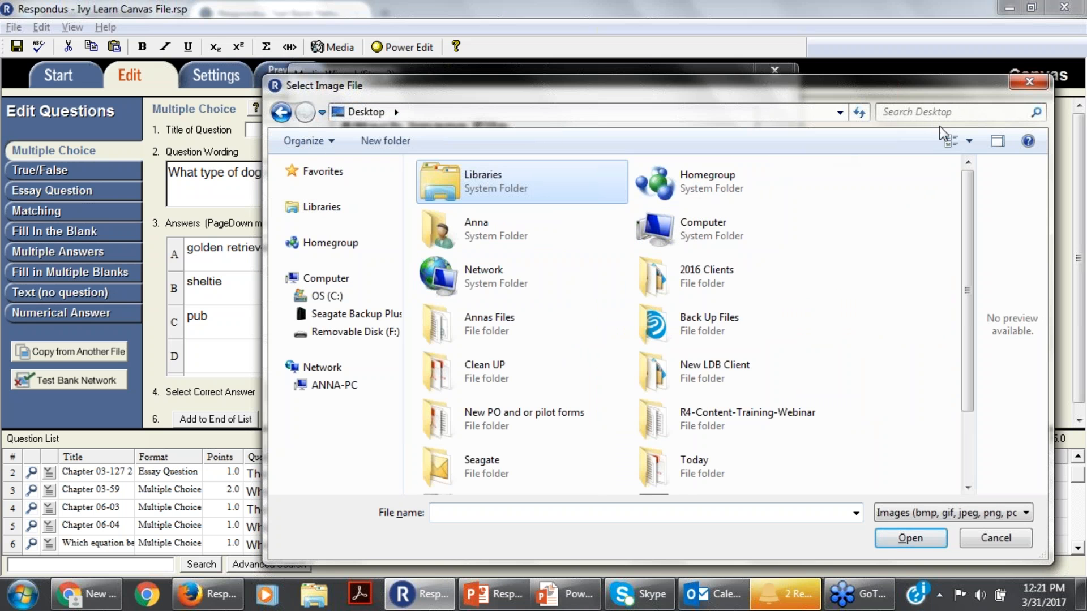
pyautogui.moveTo(975, 215); pyautogui.dragTo(981, 289)
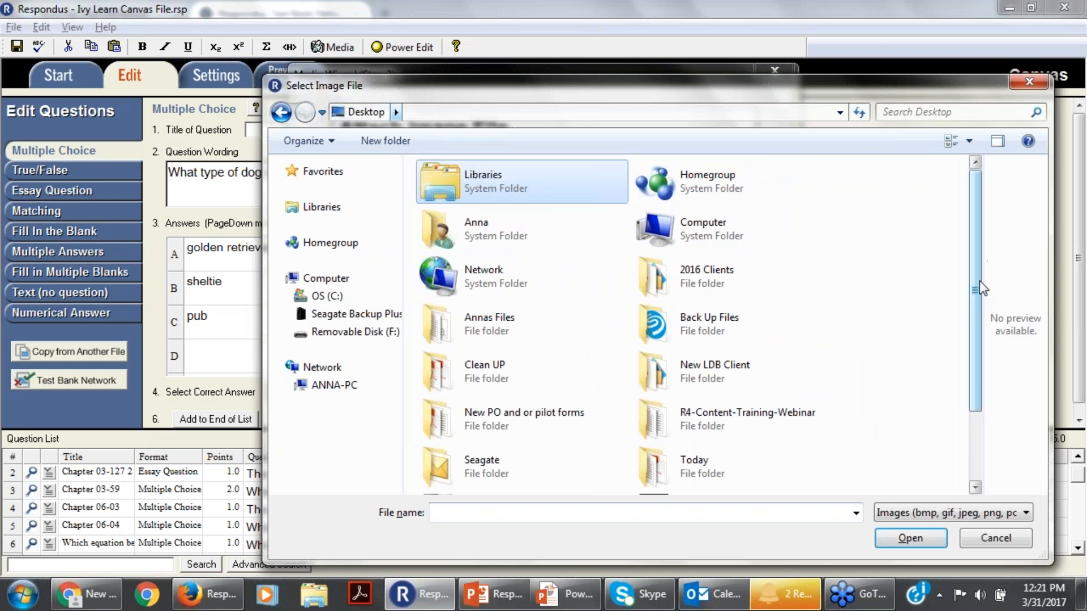
pyautogui.scroll(-3, 978, 293)
pyautogui.click(481, 426)
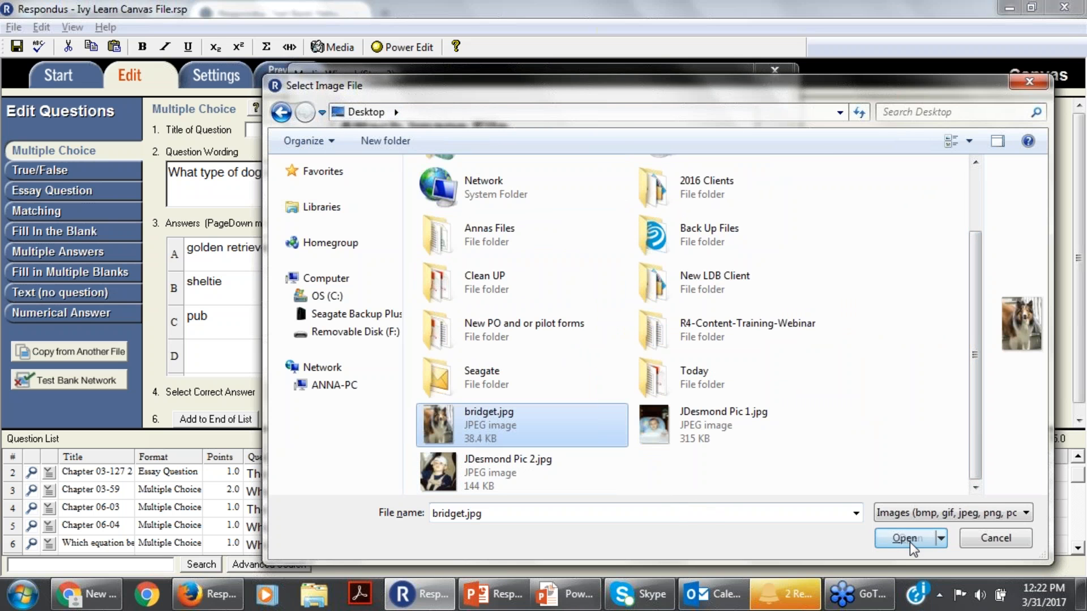
pyautogui.click(910, 539)
# Set the image's alt text to "Bridget" and finish the Media Wizard to insert it into the question wording.
pyautogui.click(435, 283)
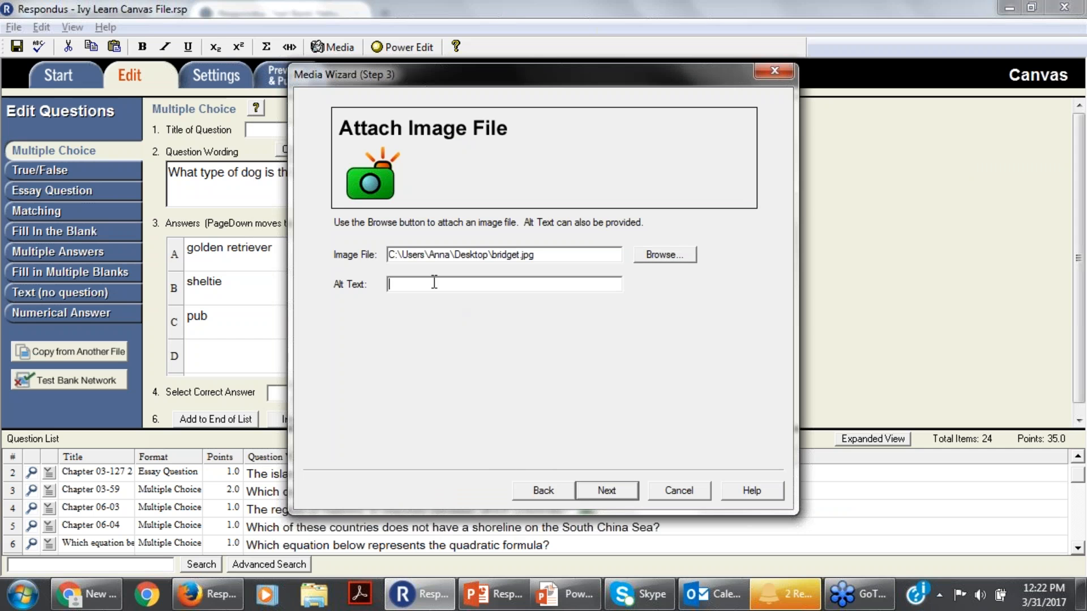
pyautogui.write('Bir')
pyautogui.press('BackSpace')
pyautogui.press('BackSpace')
pyautogui.write('ridget')
pyautogui.click(603, 491)
pyautogui.click(622, 494)
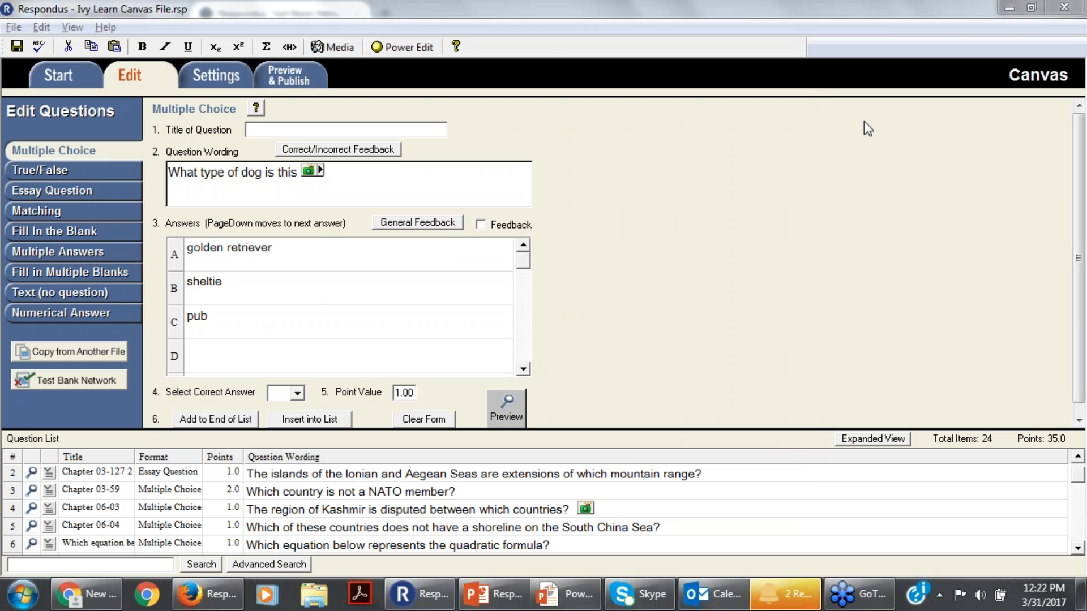
# Preview the dog question with its image and close the preview.
pyautogui.click(509, 406)
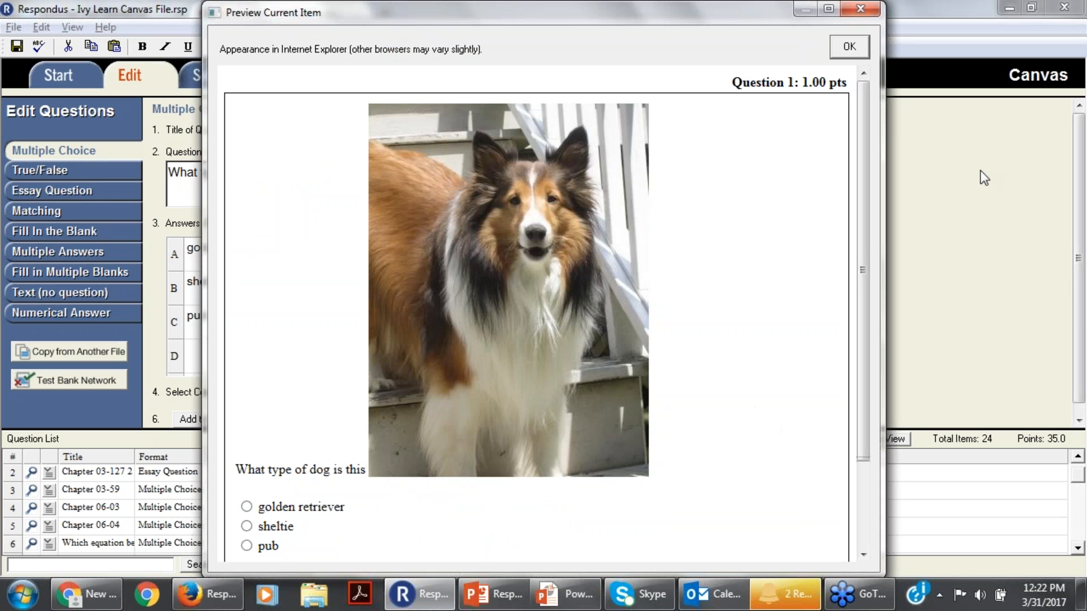
pyautogui.click(1076, 287)
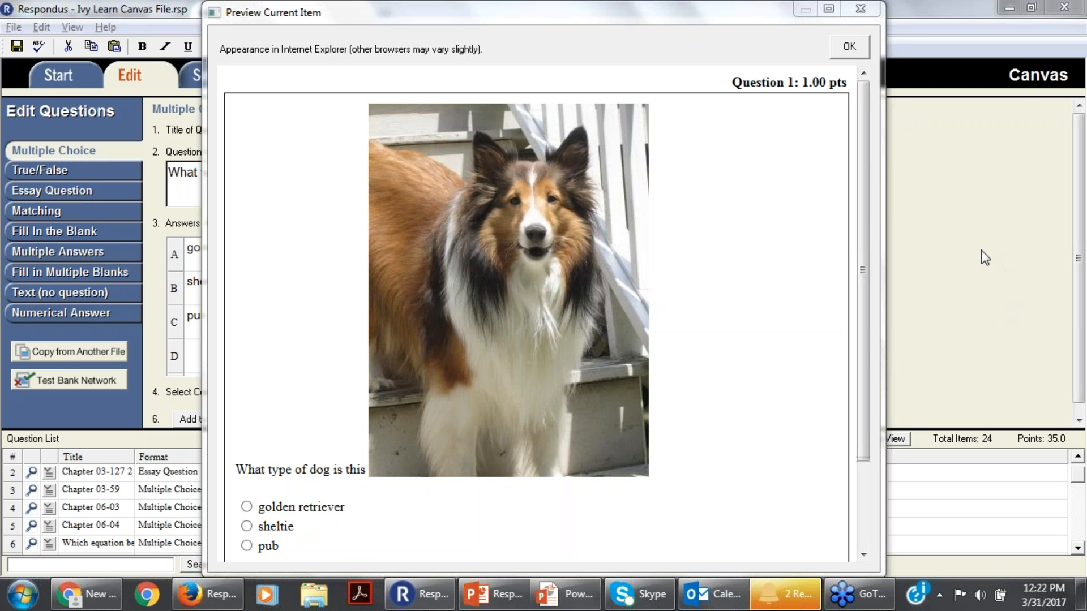
pyautogui.click(872, 11)
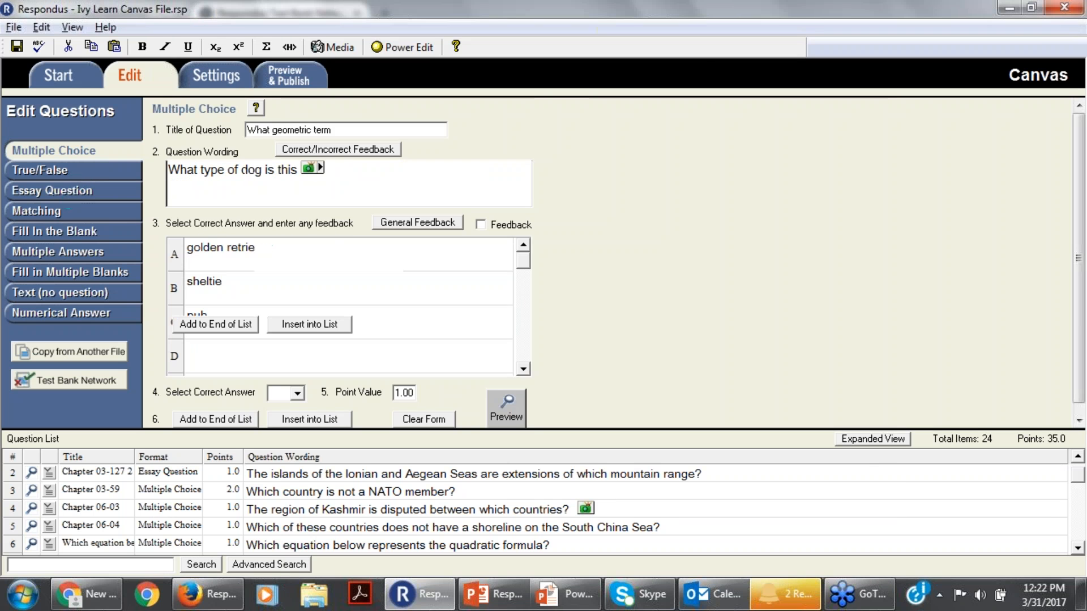
# Look over the True/False, Essay Question and Matching forms for entering new questions.
pyautogui.click(85, 170)
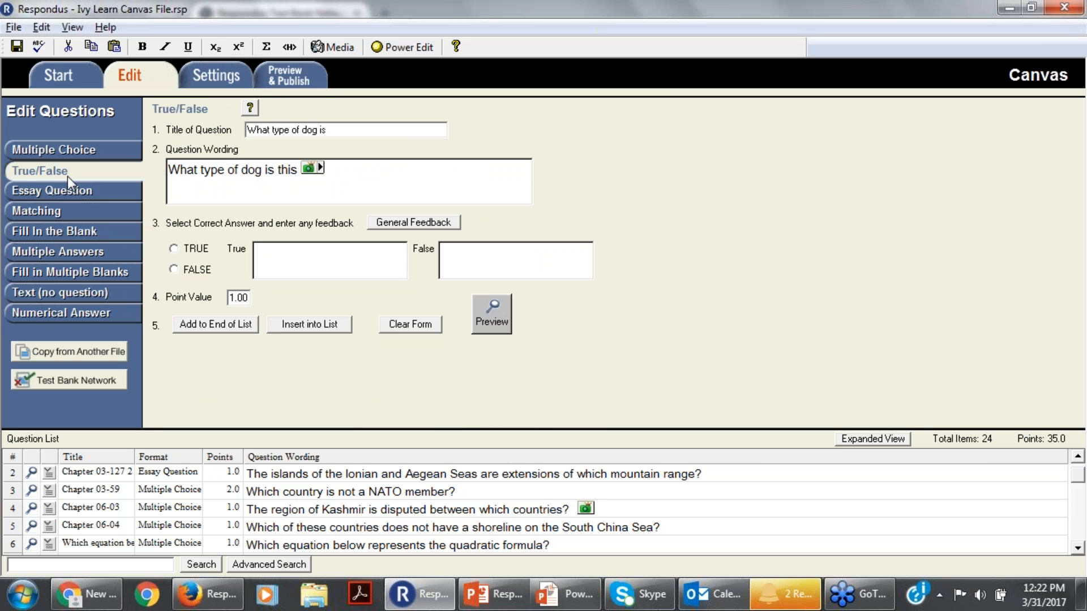
pyautogui.click(66, 195)
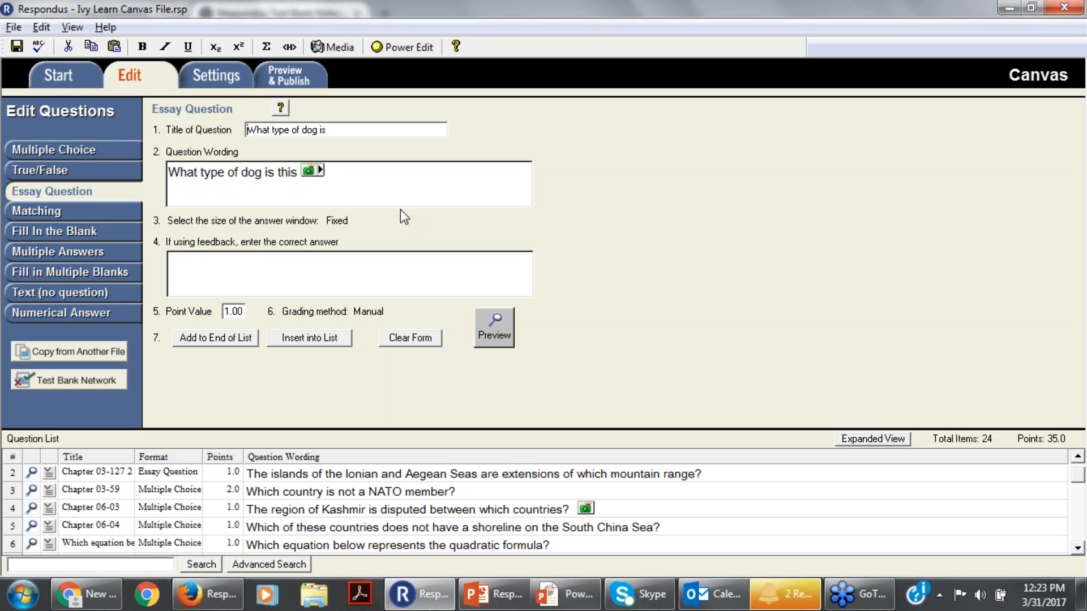
pyautogui.click(40, 213)
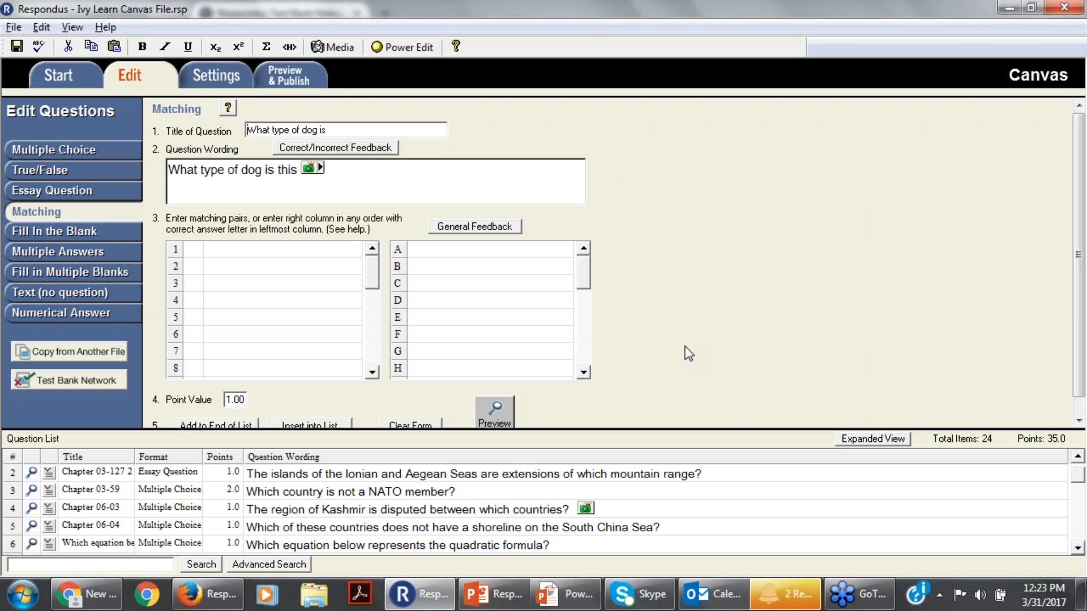
# Review the Canvas quiz settings and the print options for the exam, dismissing the e-mail notification.
pyautogui.click(218, 81)
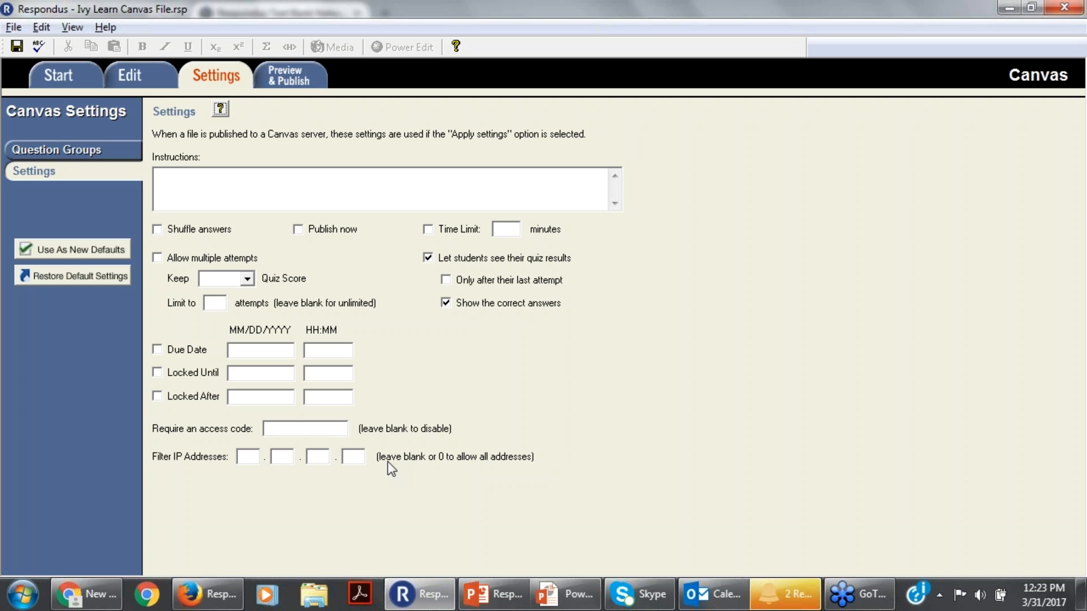
pyautogui.click(273, 79)
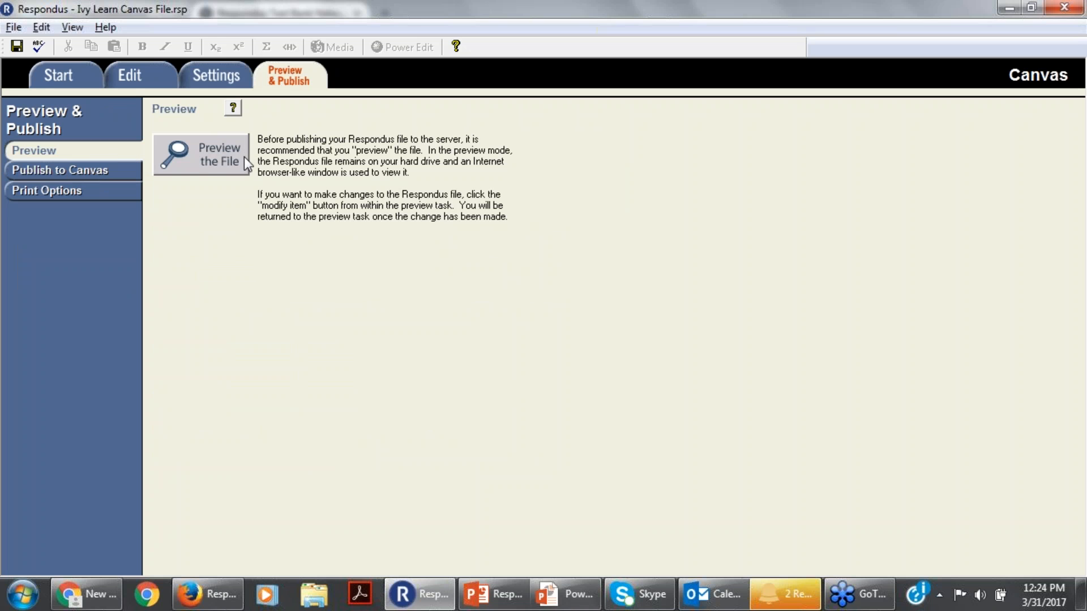
pyautogui.click(69, 193)
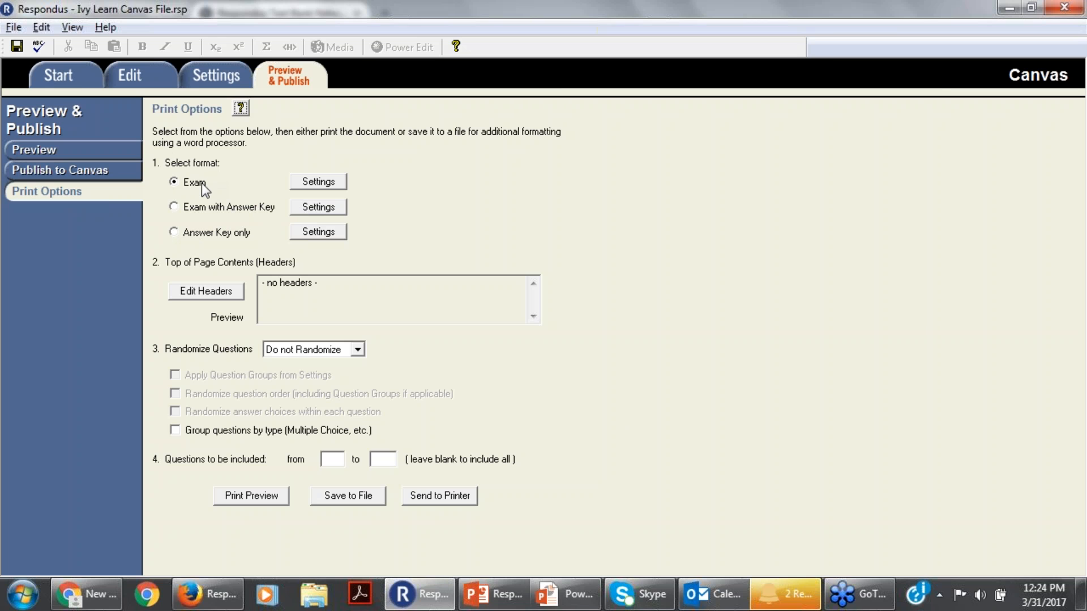
pyautogui.click(879, 507)
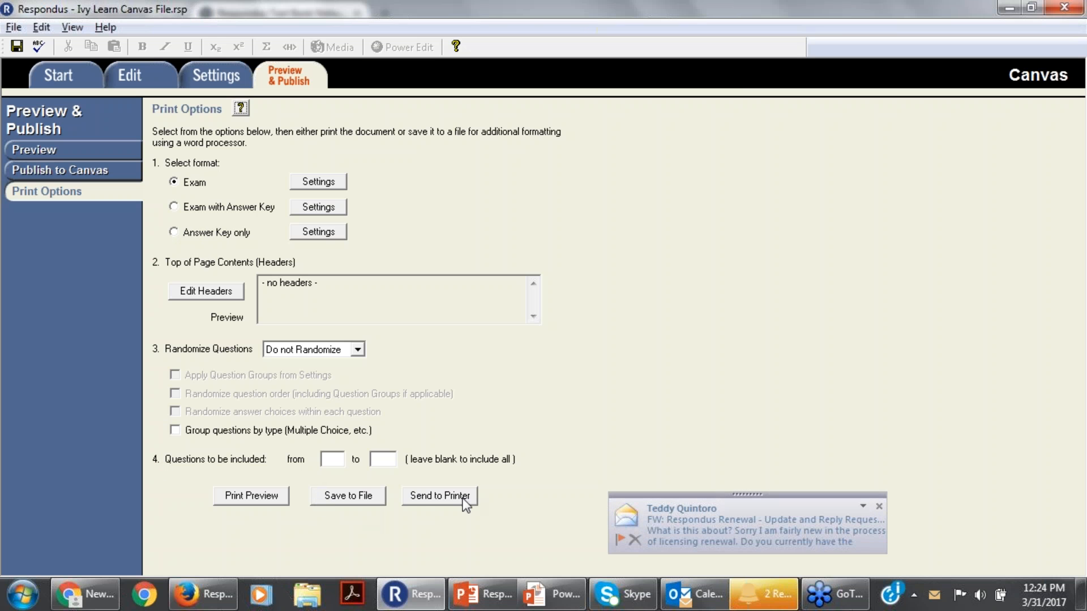
pyautogui.click(879, 507)
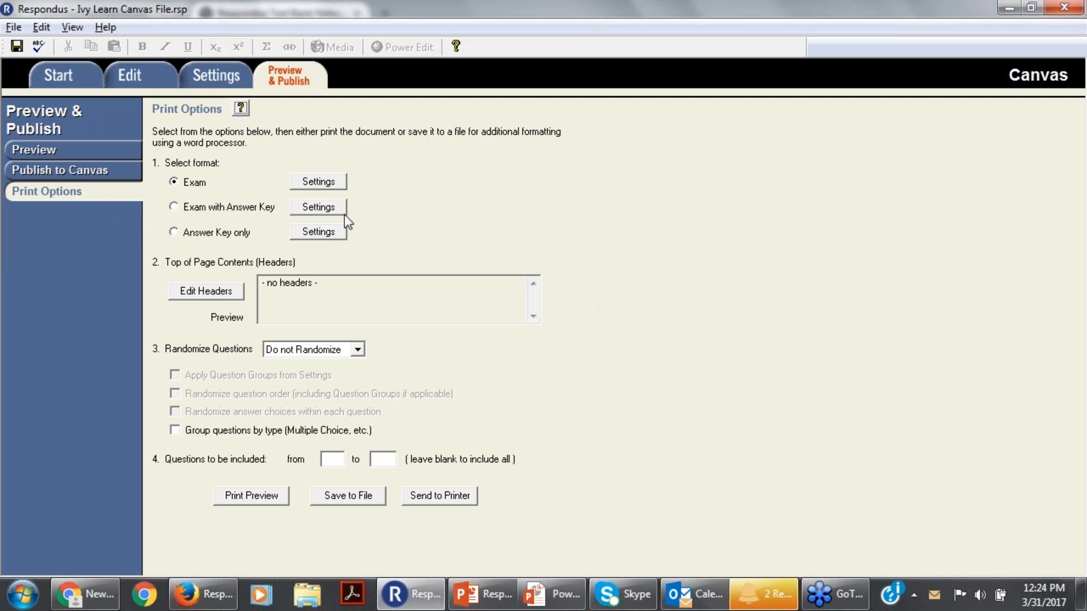
# Publish the exam to the saved Canvas server as new graded quiz "Ivy Learn Canvas File" in the English 101 - Respondus course.
pyautogui.click(88, 172)
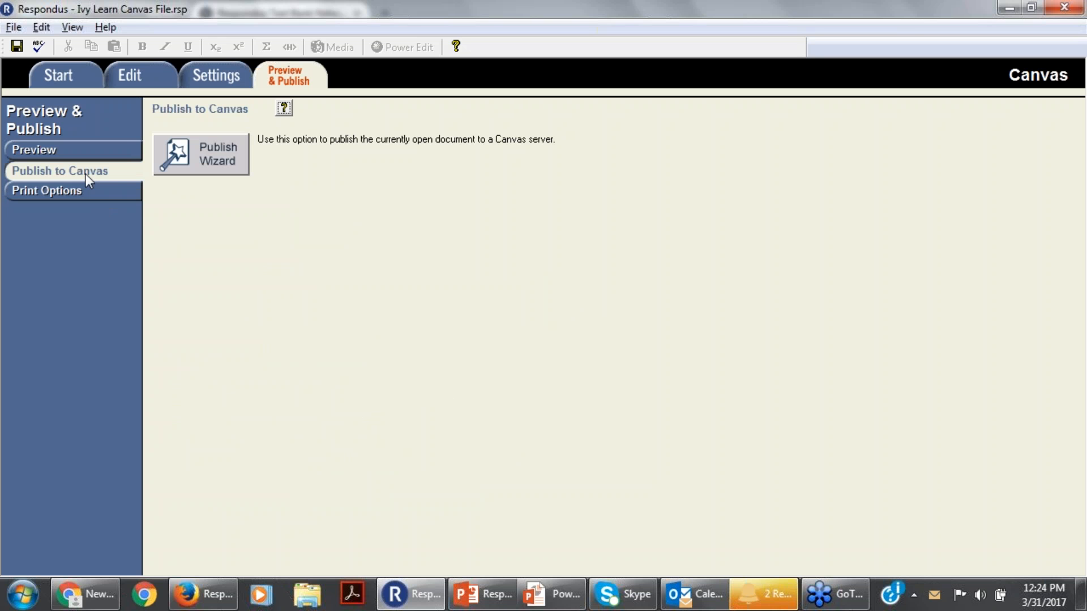
pyautogui.click(201, 154)
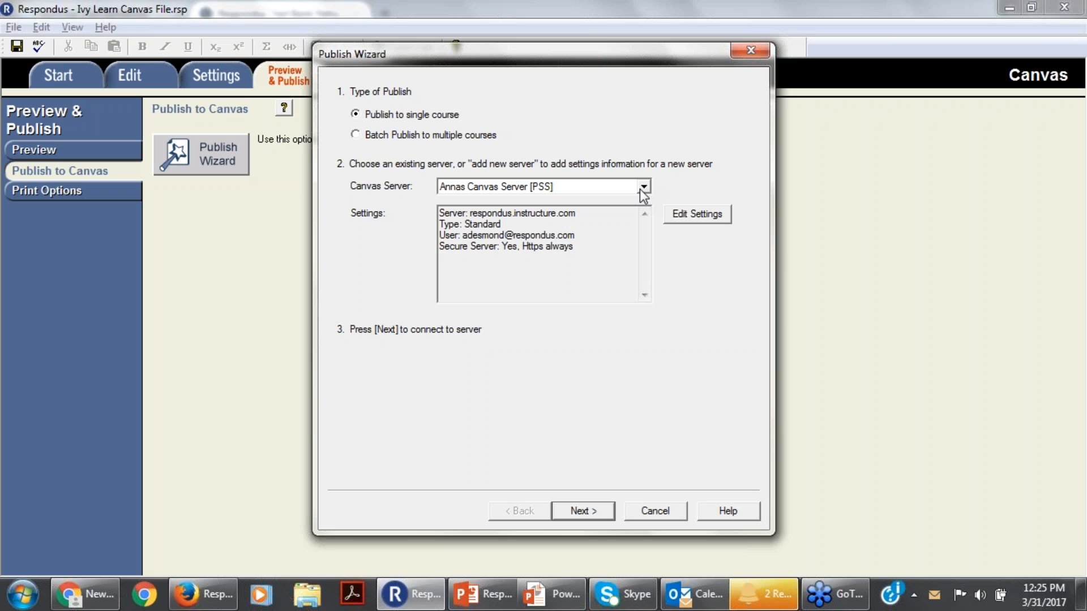
pyautogui.click(576, 513)
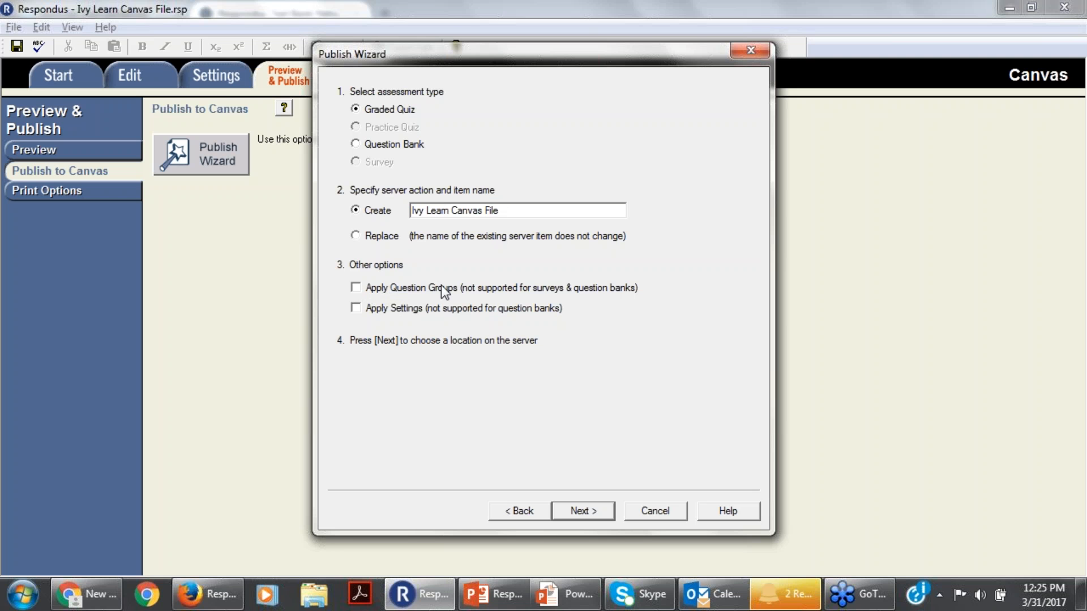
pyautogui.click(581, 511)
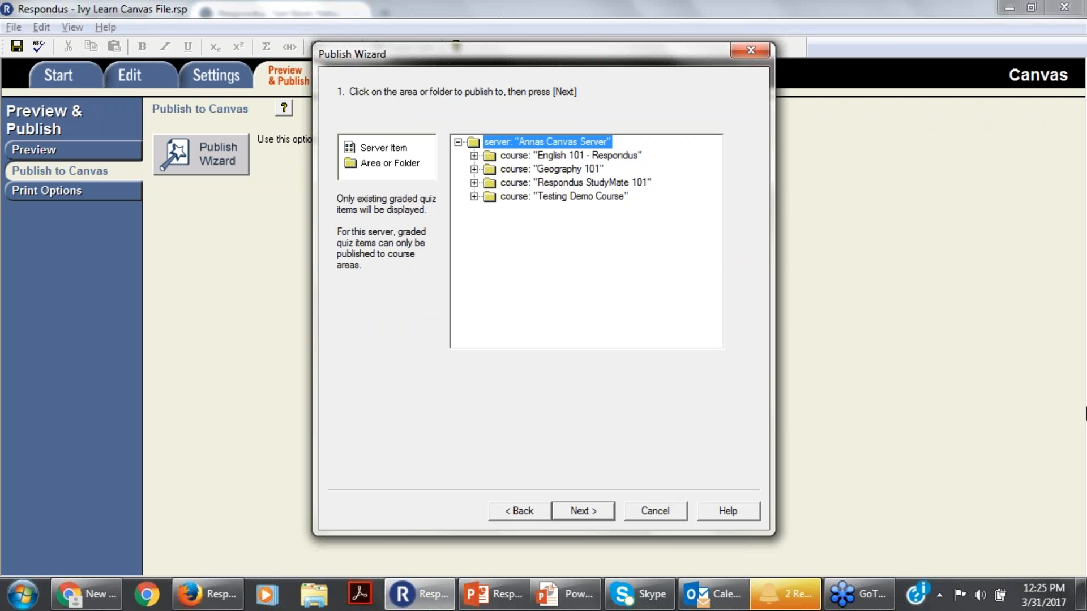
pyautogui.doubleClick(562, 156)
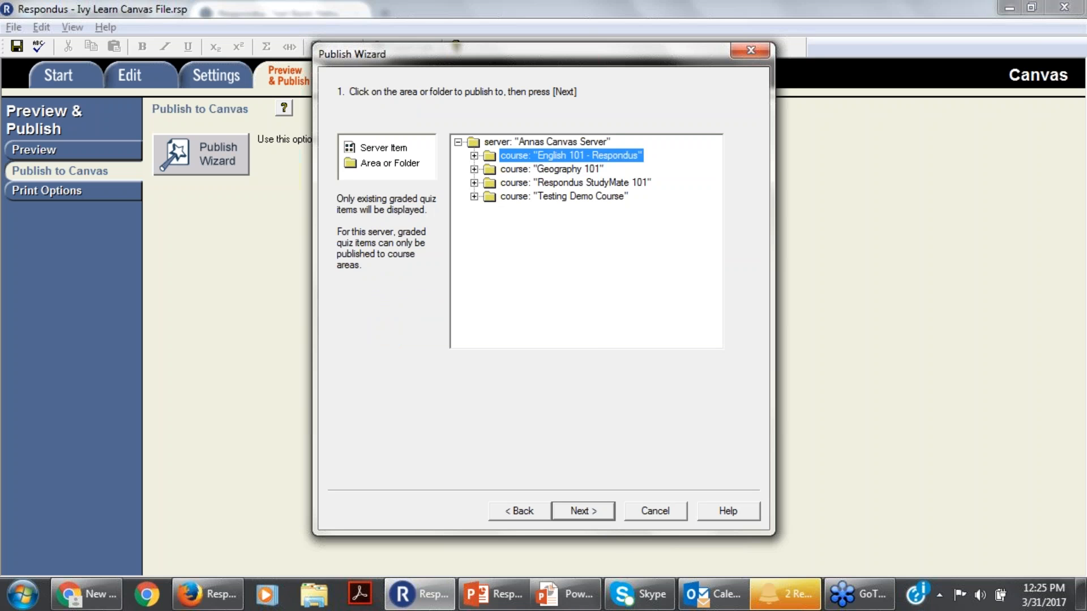
pyautogui.click(580, 511)
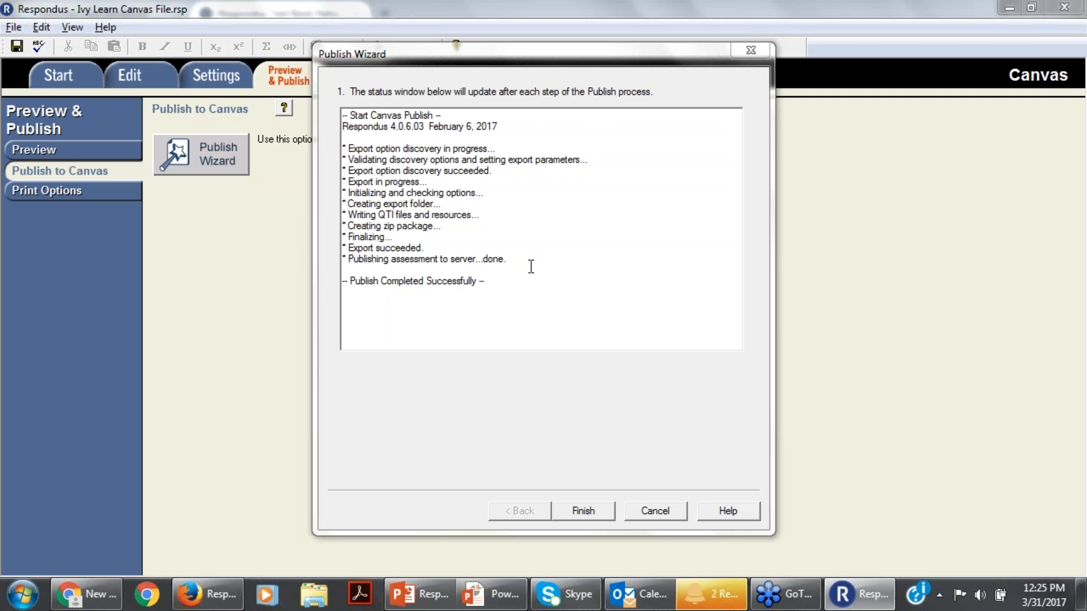
pyautogui.click(583, 513)
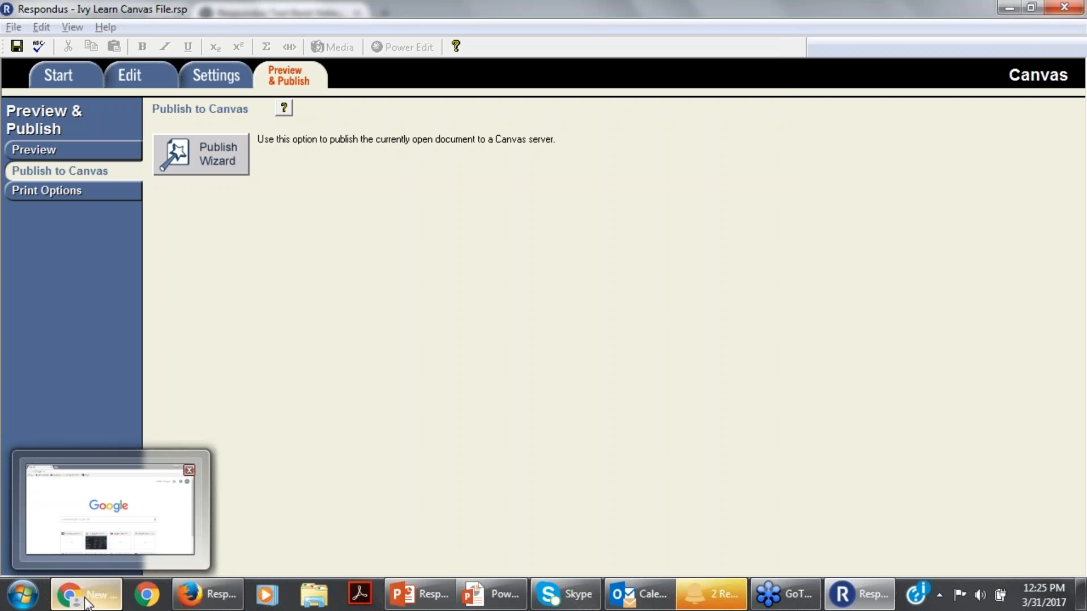
# Switch to Chrome, open the bookmarked Instructure Canvas site and log in with the saved credentials.
pyautogui.click(85, 591)
pyautogui.click(262, 65)
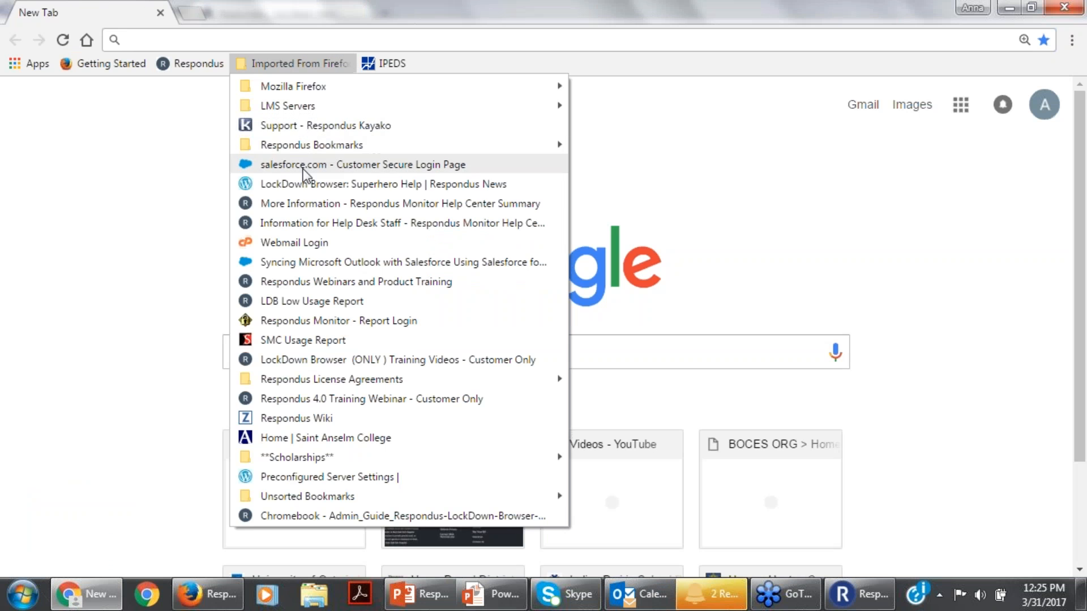
pyautogui.moveTo(285, 107)
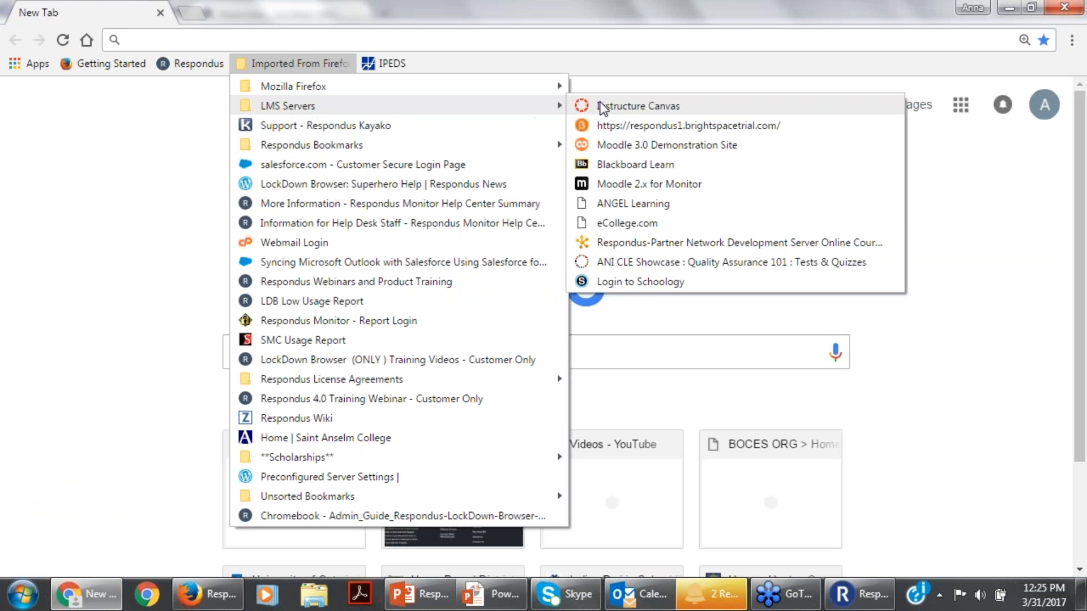
pyautogui.click(604, 106)
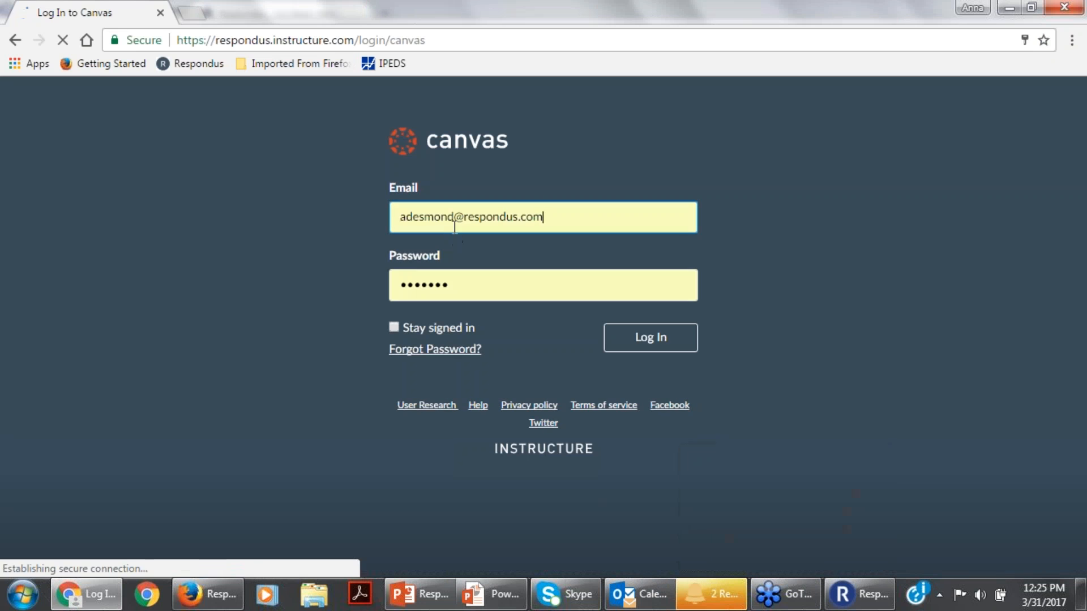
pyautogui.click(654, 347)
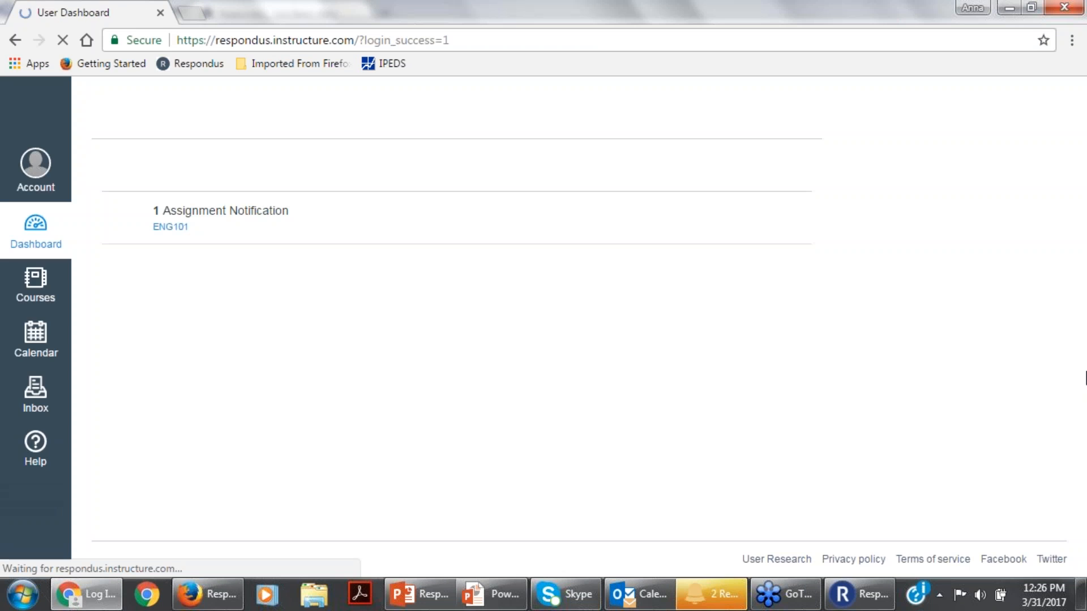
# Open the quiz list of the English 101 - Respondus course, dismissing the Outlook reminder on the way.
pyautogui.click(35, 281)
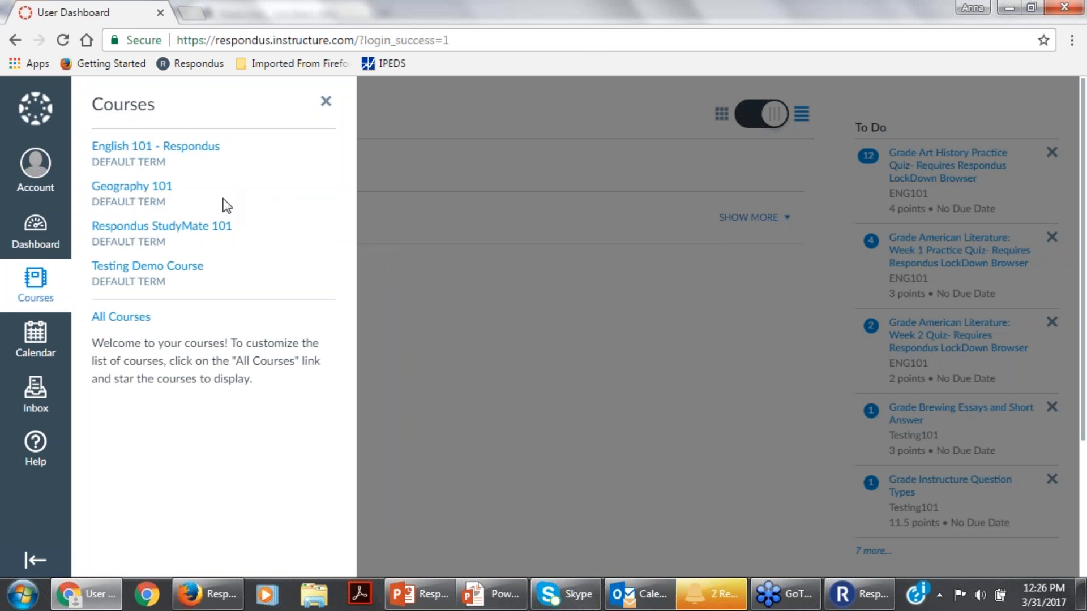
pyautogui.click(169, 152)
pyautogui.moveTo(639, 594)
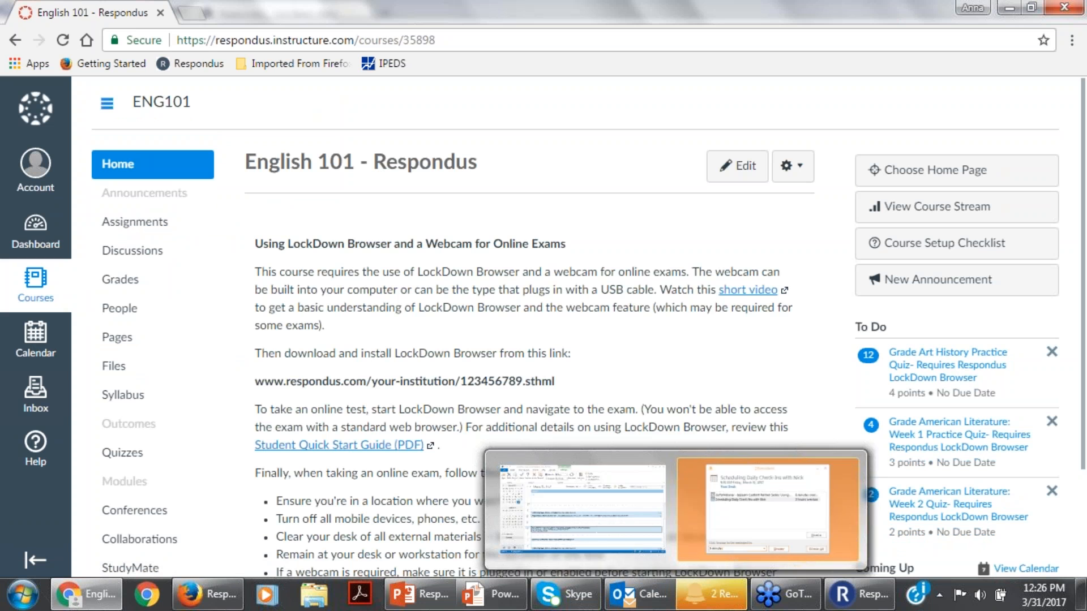
pyautogui.click(1009, 116)
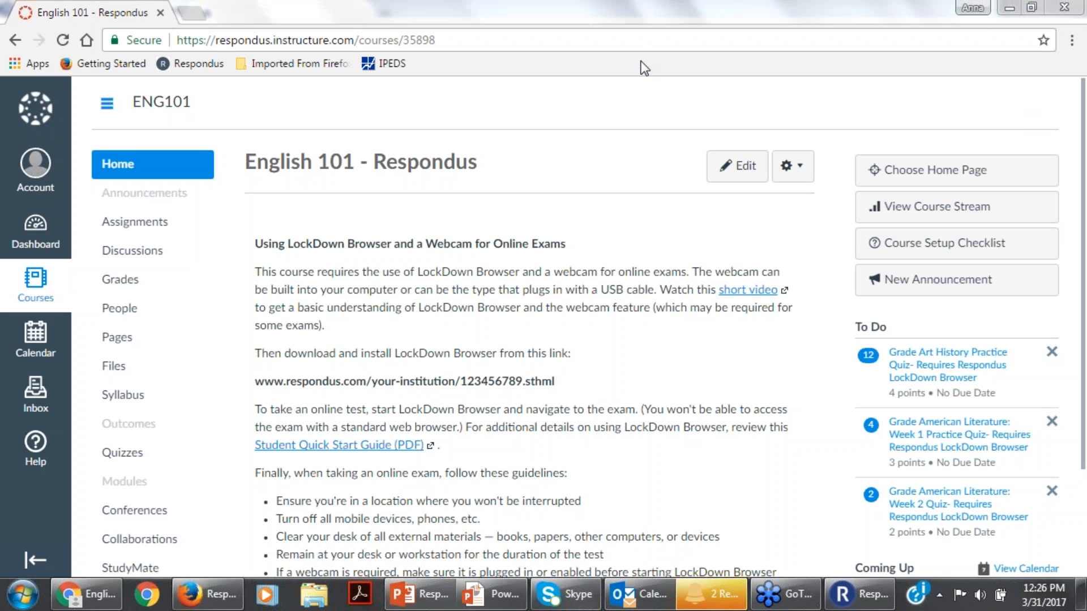
pyautogui.click(1085, 176)
pyautogui.scroll(-2, 1047, 340)
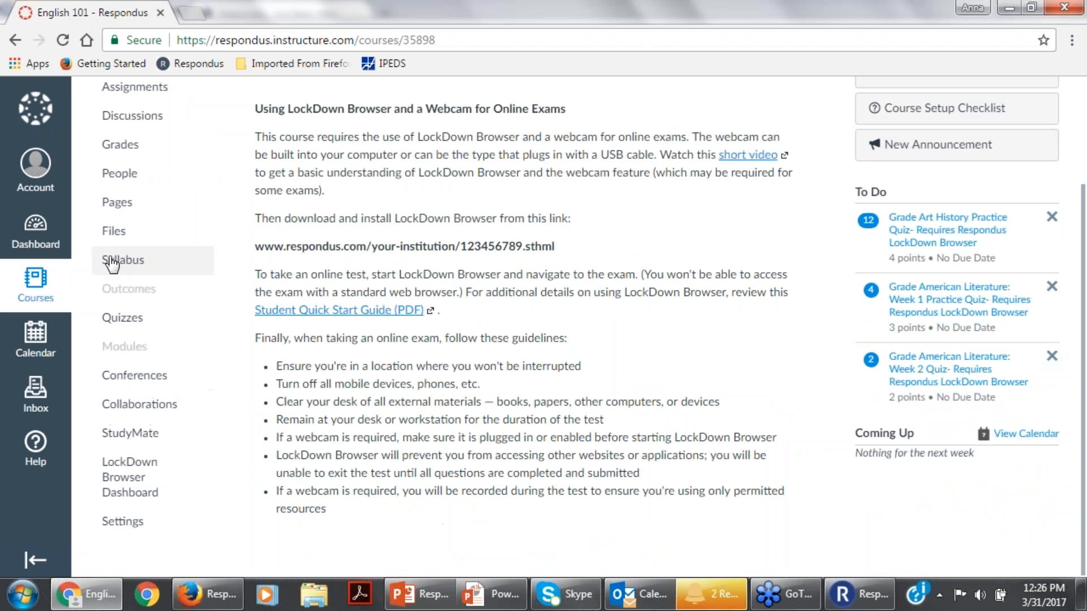
pyautogui.click(108, 317)
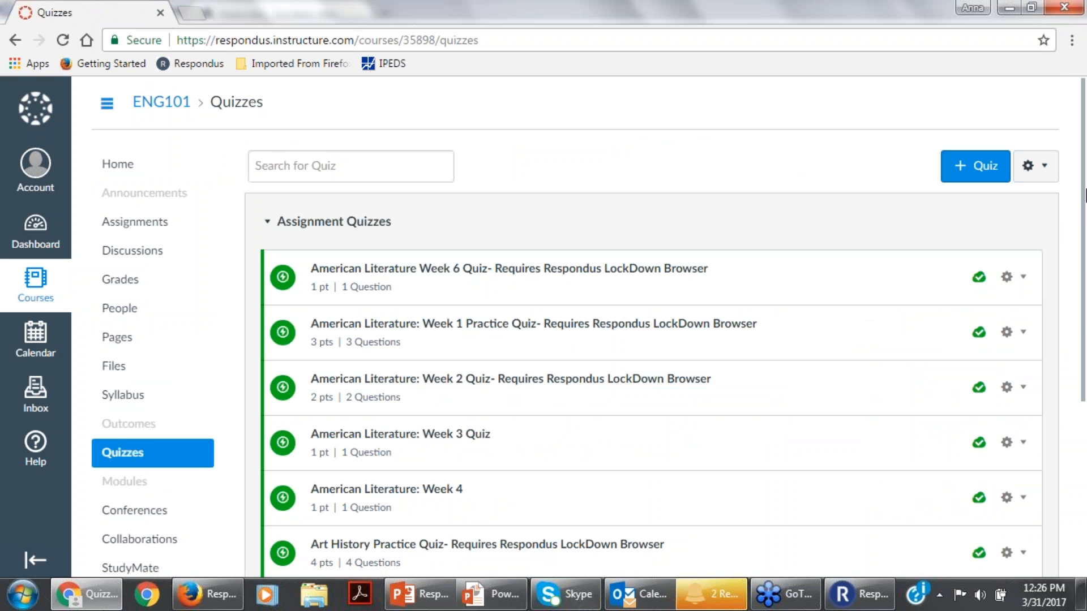
# Find the "Ivy Learn Canvas File" quiz among the assignment quizzes and publish it to students.
pyautogui.scroll(-2, 1085, 287)
pyautogui.scroll(-3, 1085, 317)
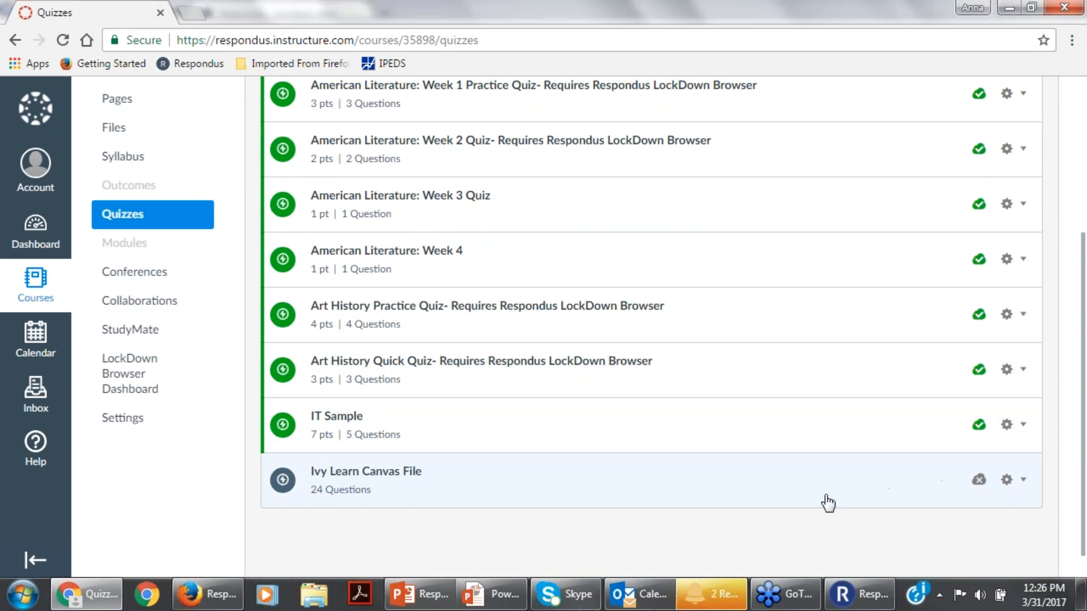
pyautogui.click(978, 479)
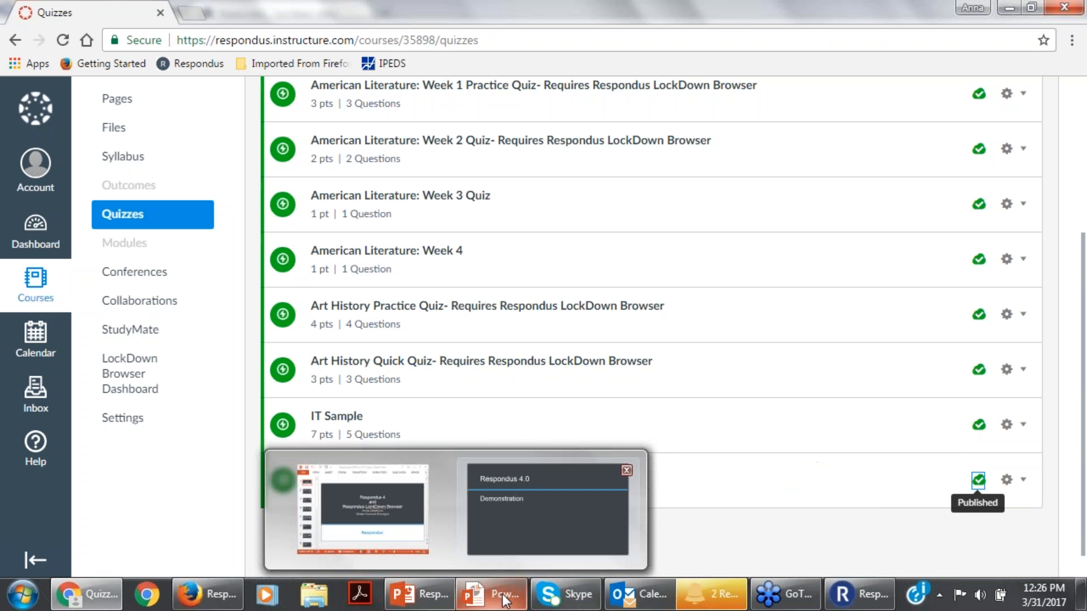
# Switch to the running PowerPoint slide show and advance past the Respondus 4.0 Demonstration slide.
pyautogui.click(525, 600)
pyautogui.press('Right')
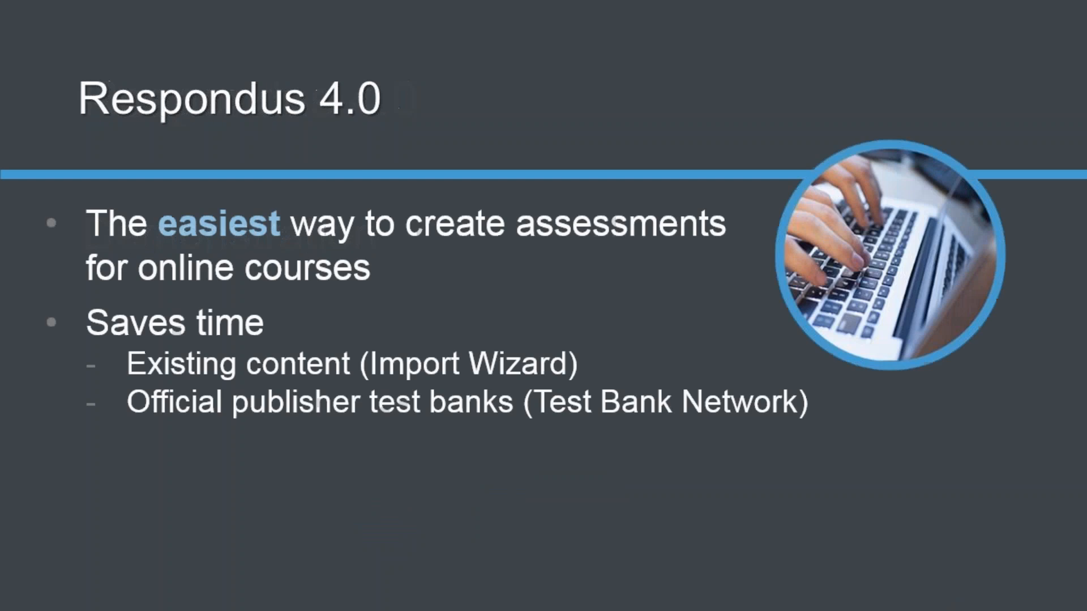
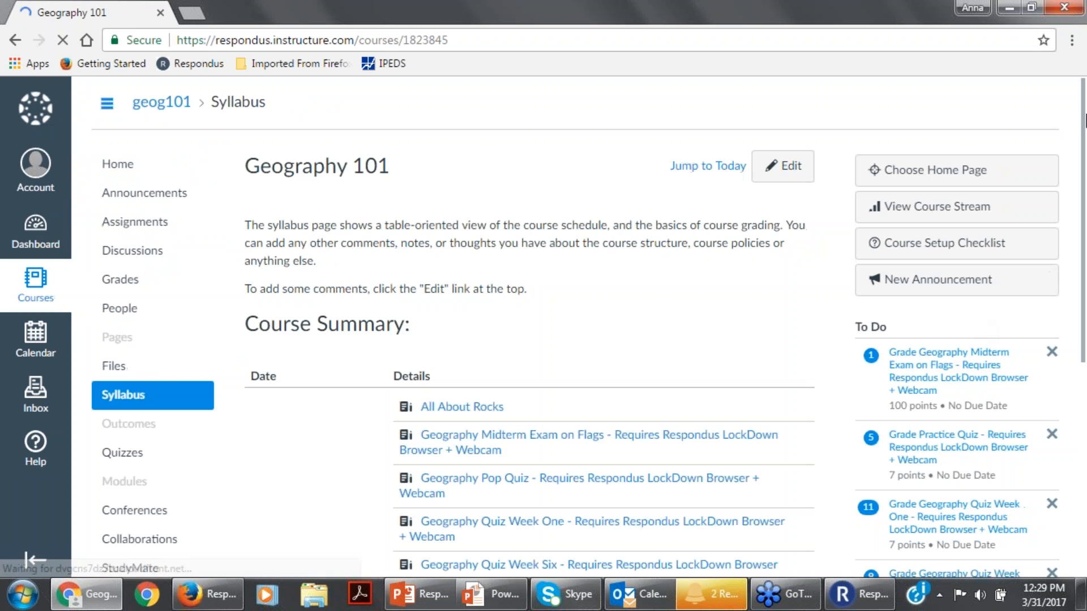
# Open the LockDown Browser Dashboard of the Geography 101 course.
pyautogui.scroll(-3, 1084, 231)
pyautogui.moveTo(1084, 231); pyautogui.dragTo(1081, 297)
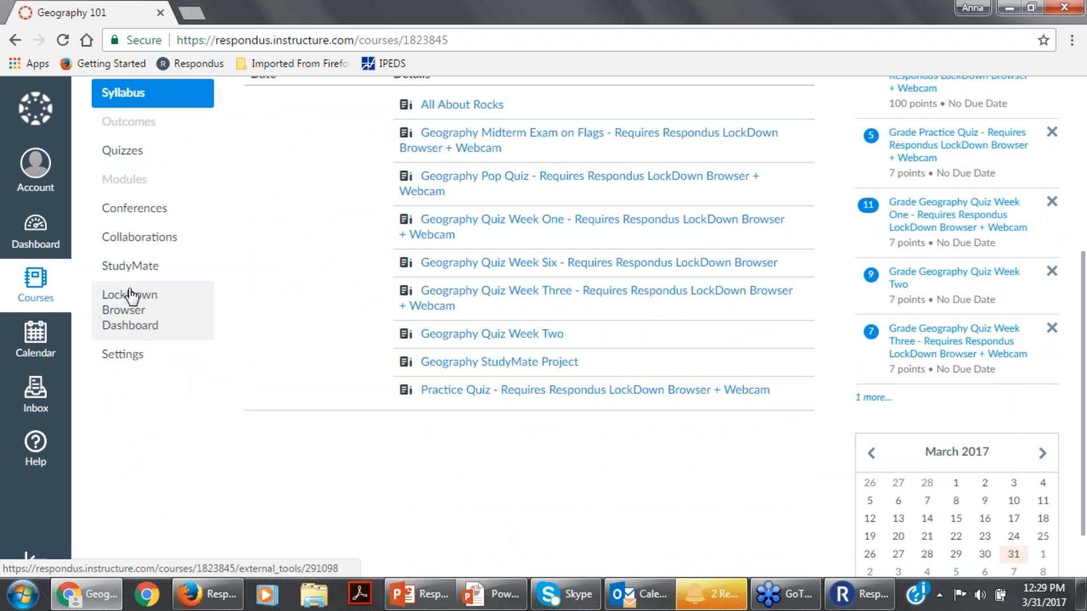
pyautogui.click(135, 325)
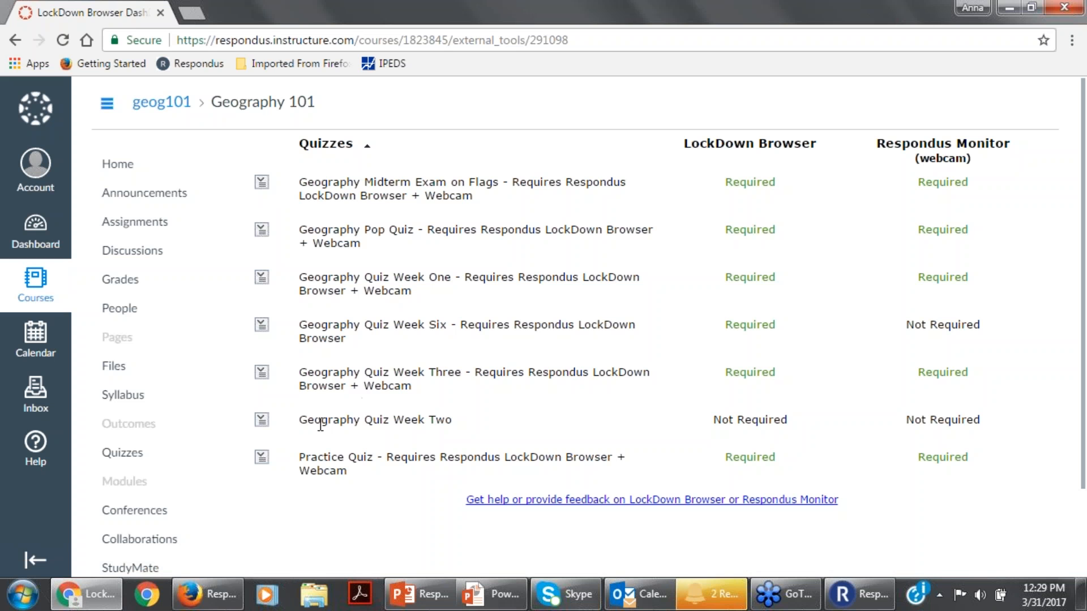
pyautogui.moveTo(913, 363); pyautogui.dragTo(1010, 21)
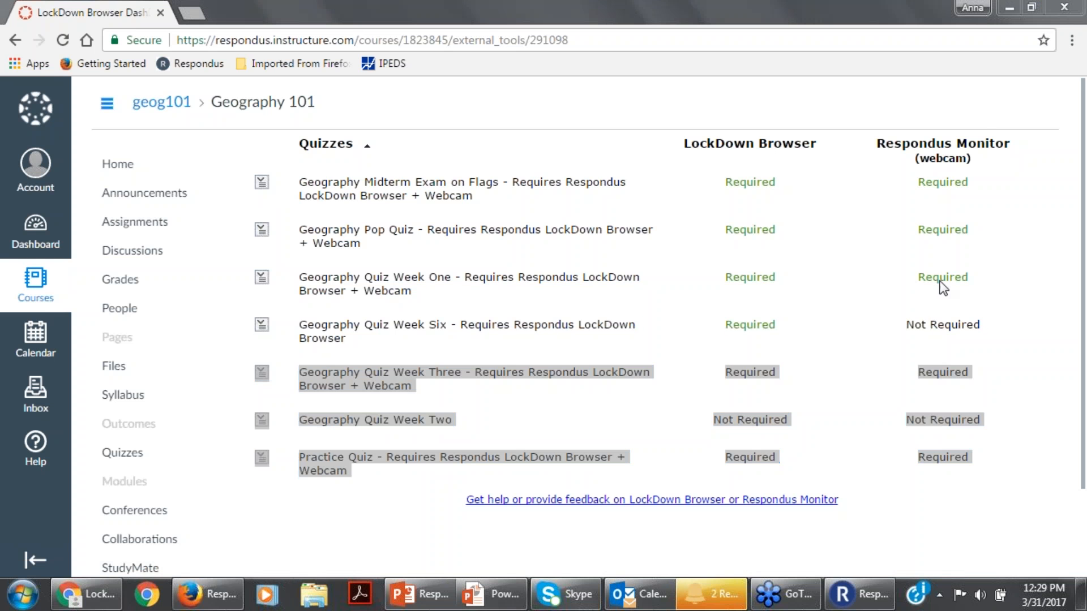
pyautogui.click(563, 393)
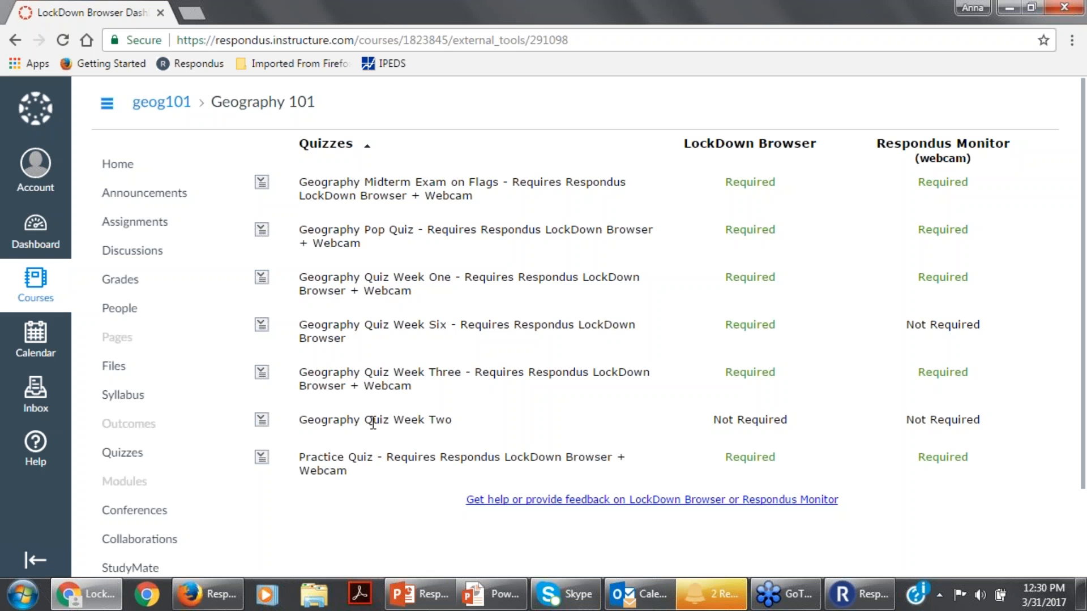
# Modify the settings of Geography Quiz Week Two to require Respondus LockDown Browser for the exam.
pyautogui.click(260, 422)
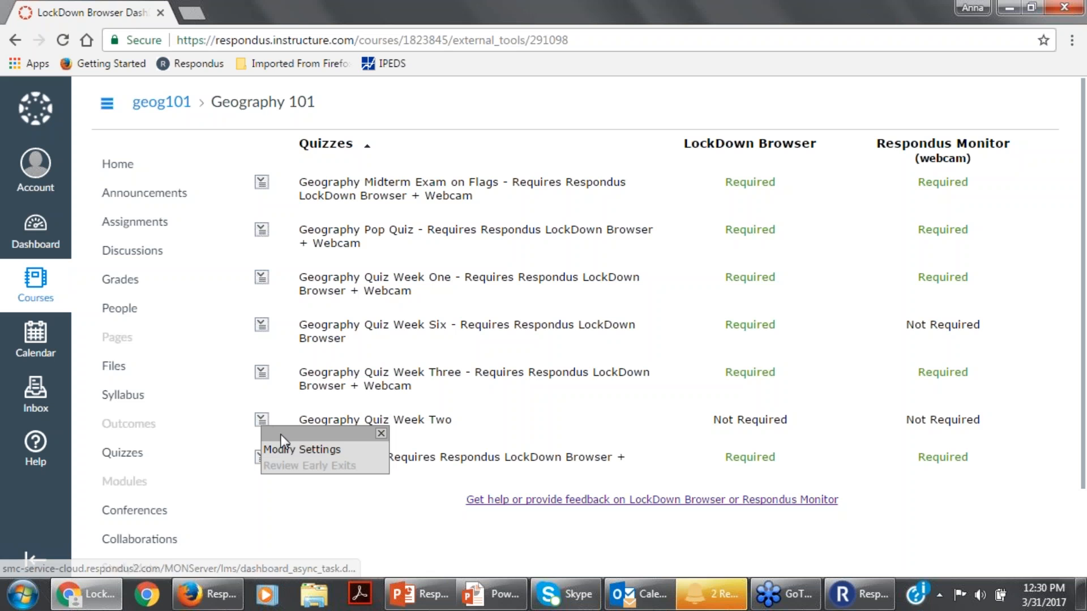
pyautogui.click(302, 450)
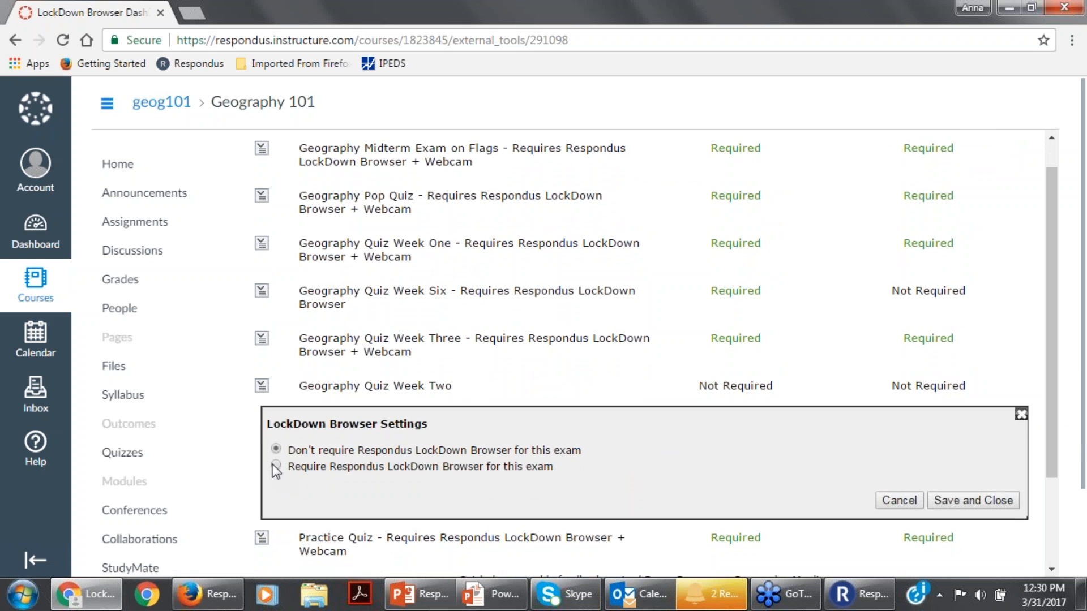
pyautogui.click(276, 466)
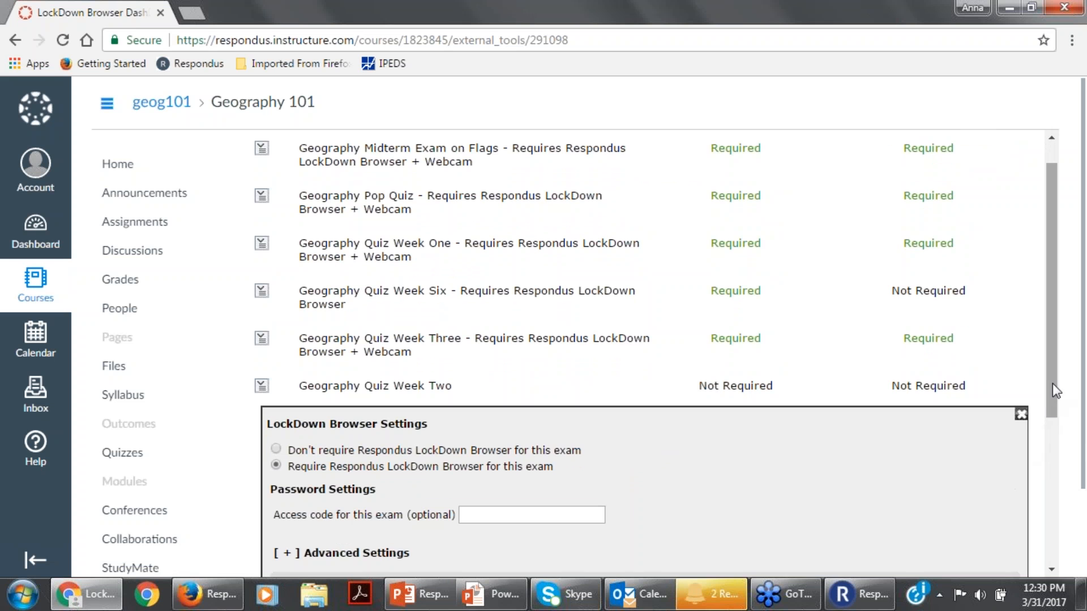
pyautogui.moveTo(1057, 390); pyautogui.dragTo(1058, 408)
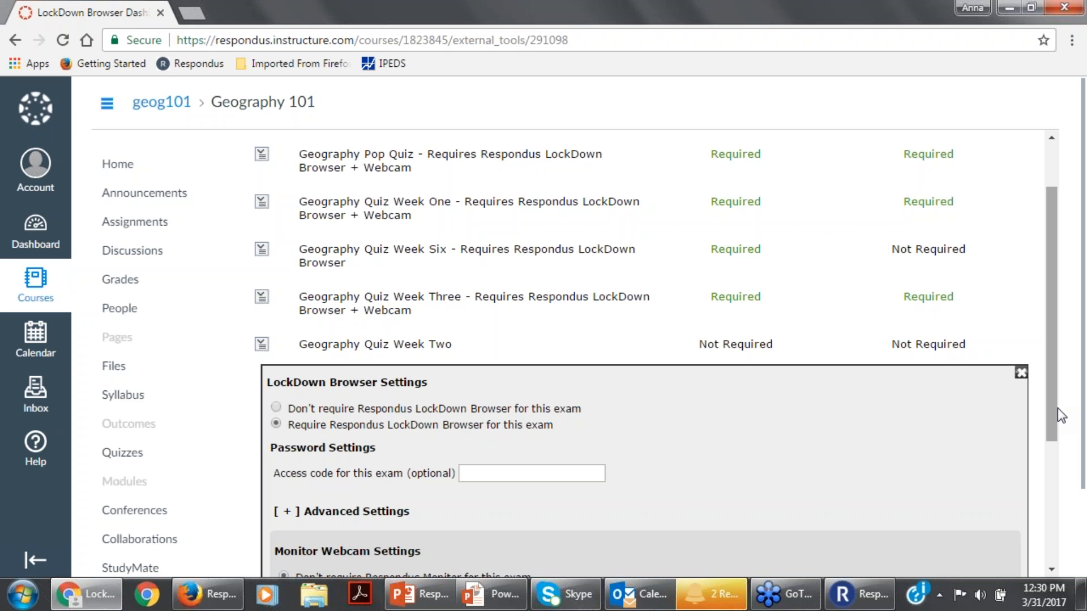
pyautogui.moveTo(1054, 405); pyautogui.dragTo(1054, 413)
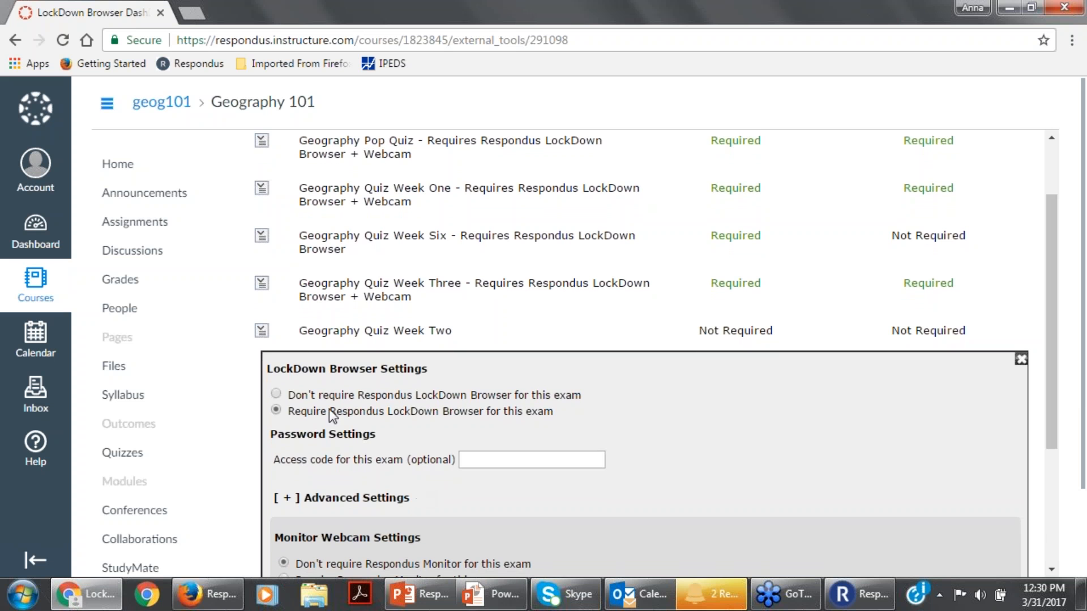
# Expand the exam's advanced settings and enable the toolbar calculator as a Scientific Calculator.
pyautogui.click(293, 499)
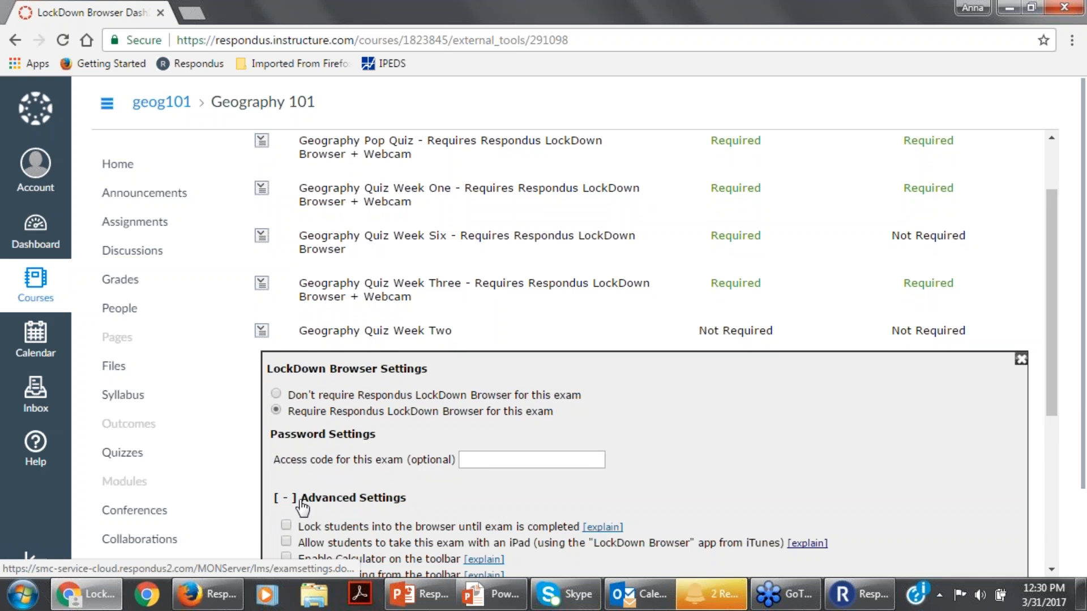
pyautogui.moveTo(1053, 377); pyautogui.dragTo(1053, 391)
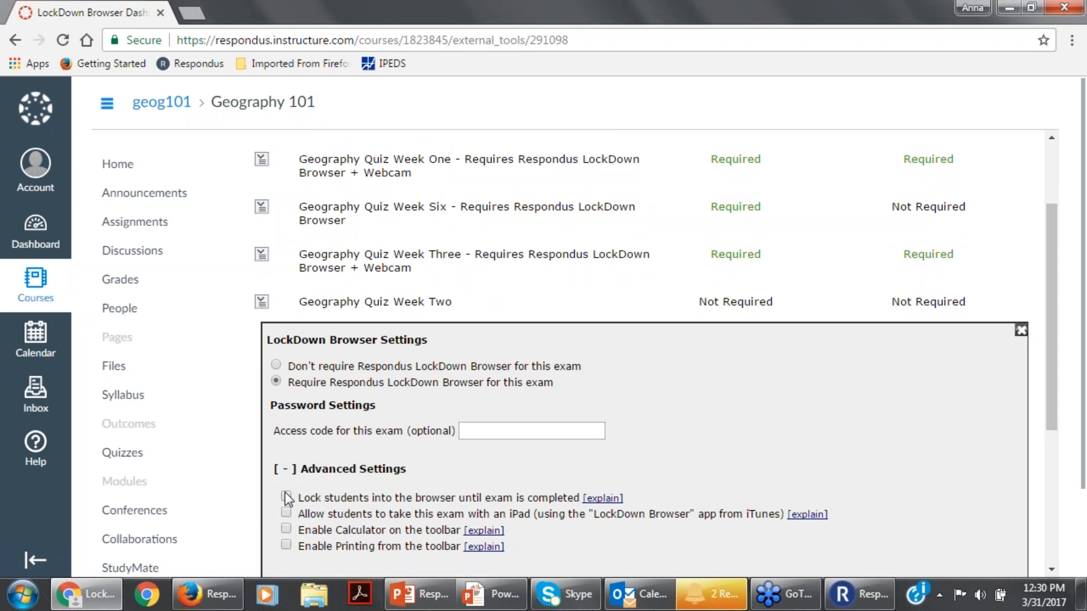
pyautogui.moveTo(1057, 402); pyautogui.dragTo(1055, 434)
pyautogui.click(603, 438)
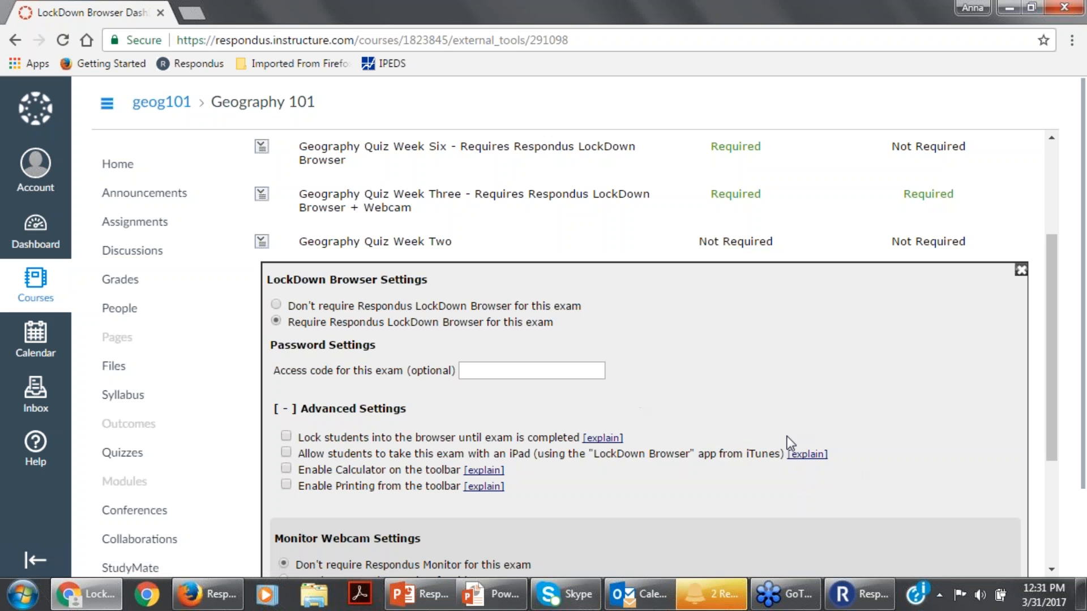
pyautogui.click(286, 470)
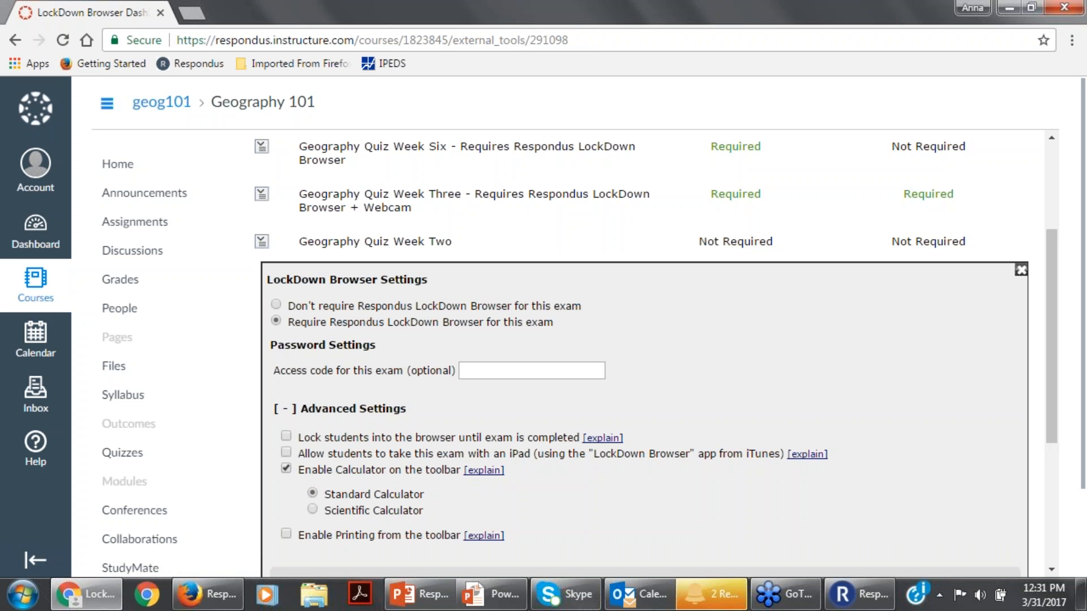
pyautogui.click(313, 509)
# Save and close the LockDown Browser settings of Geography Quiz Week Two, leaving Respondus Monitor not required.
pyautogui.moveTo(1054, 362); pyautogui.dragTo(1058, 473)
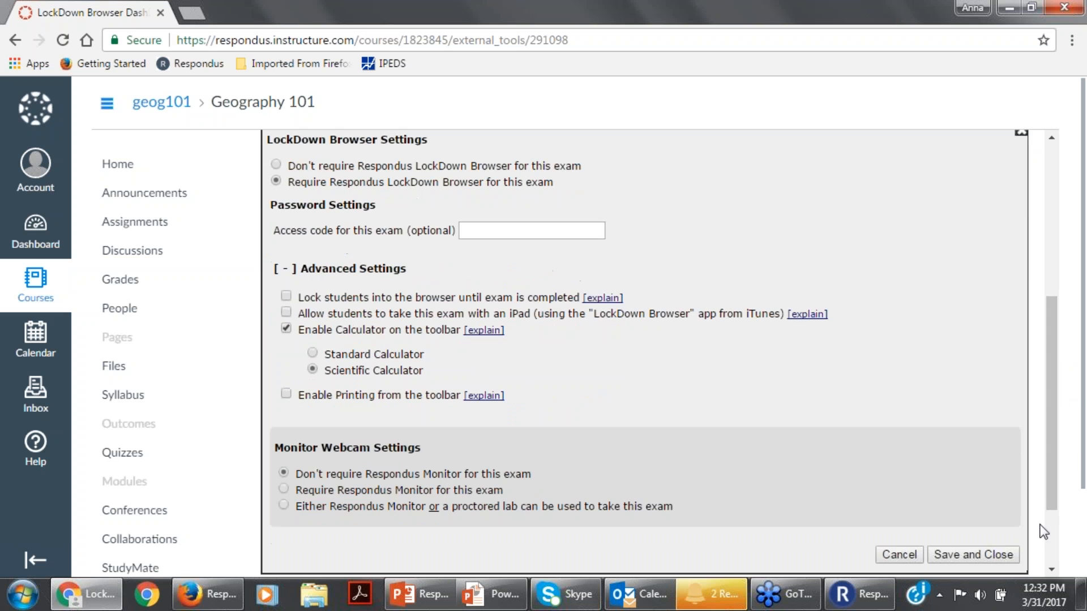
pyautogui.click(988, 555)
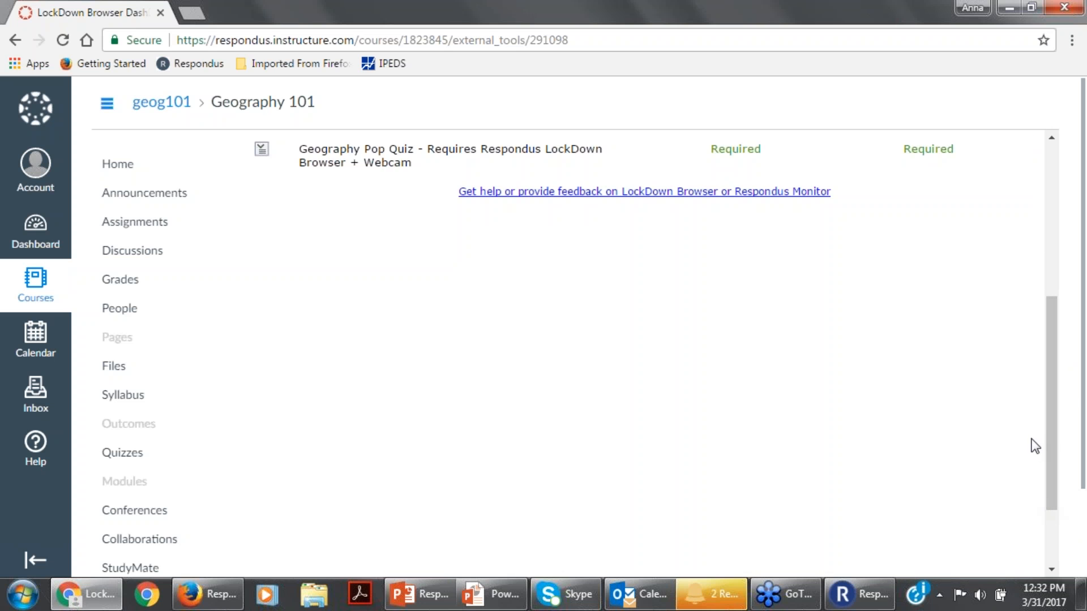
pyautogui.moveTo(1050, 461); pyautogui.dragTo(1057, 271)
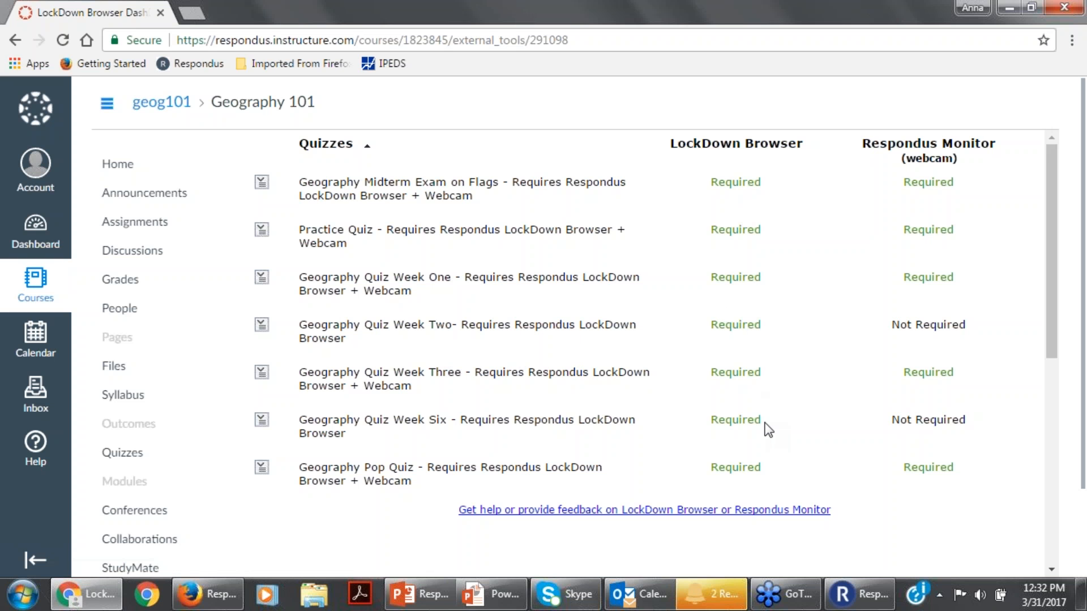
# Switch from Chrome back to the running PowerPoint slide show at the LockDown Browser slide.
pyautogui.click(857, 602)
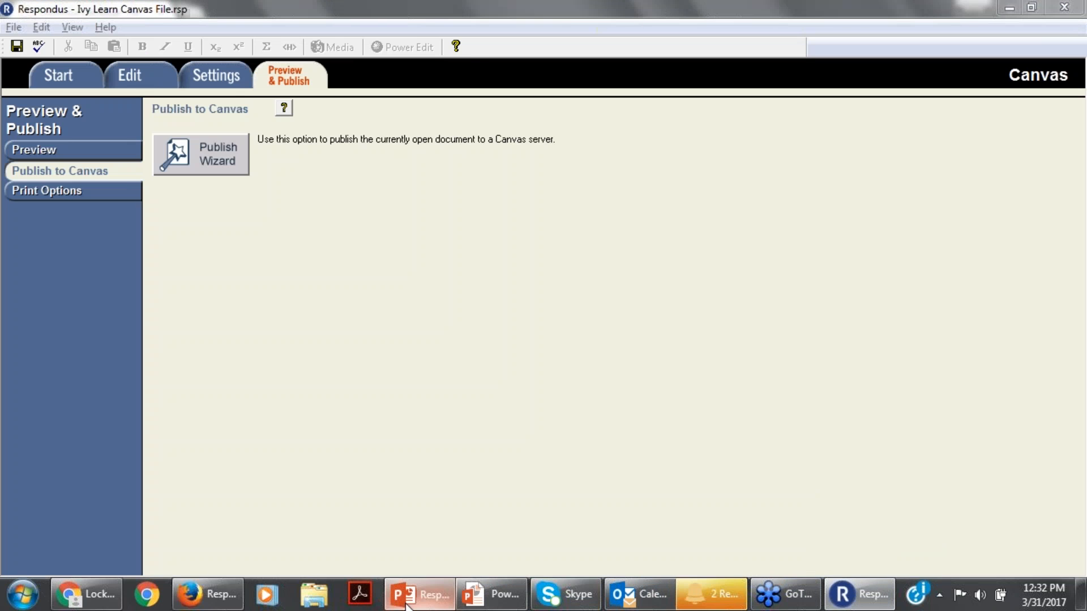
pyautogui.click(422, 594)
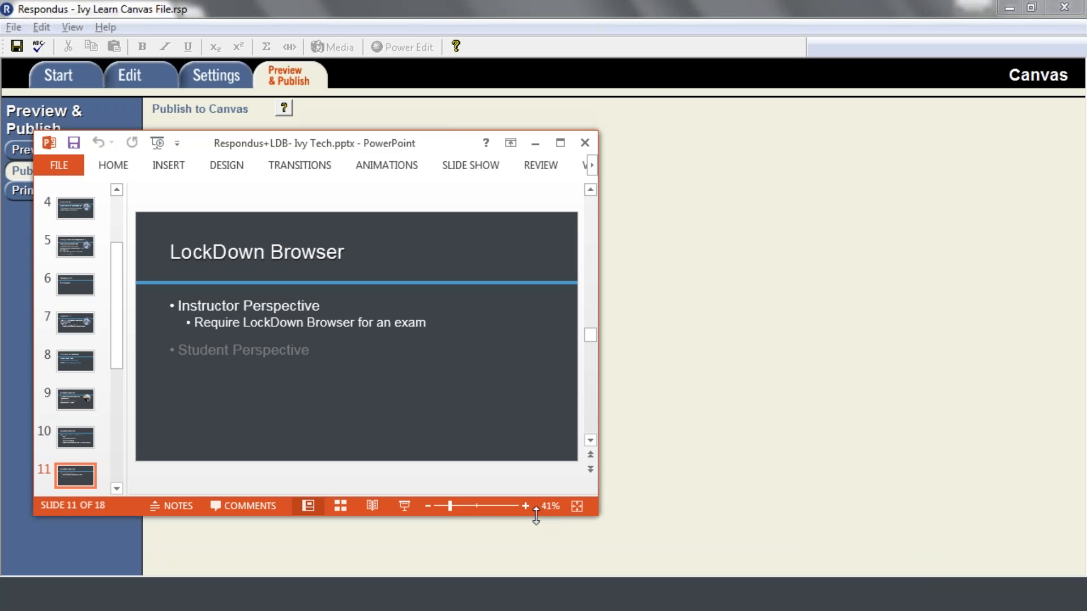
pyautogui.hotkey('alt', 'Tab')
pyautogui.hotkey('alt', 'Tab')
pyautogui.hotkey('alt', 'Tab')
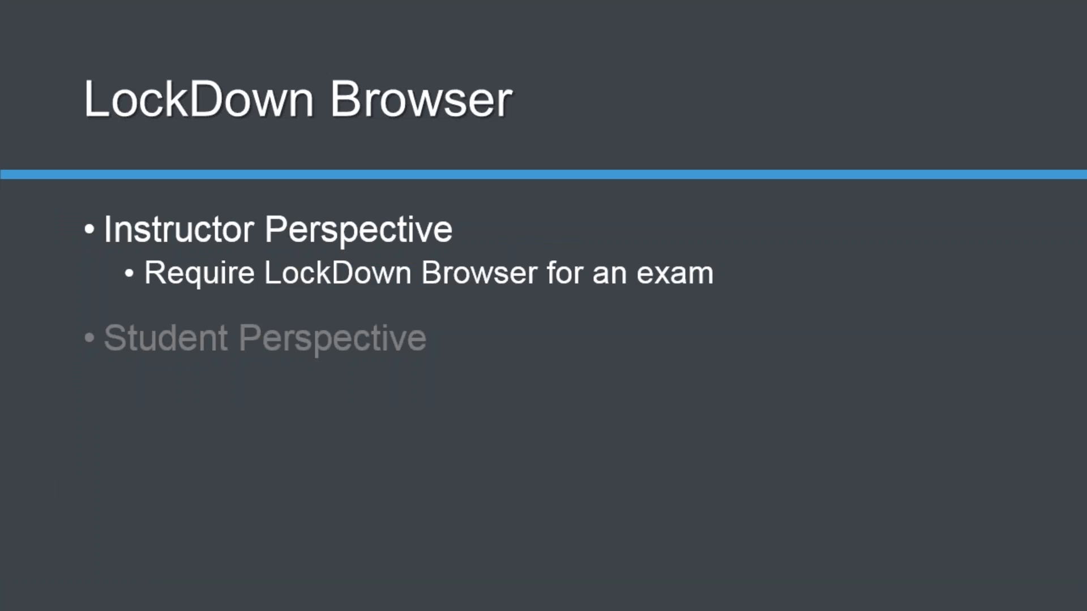